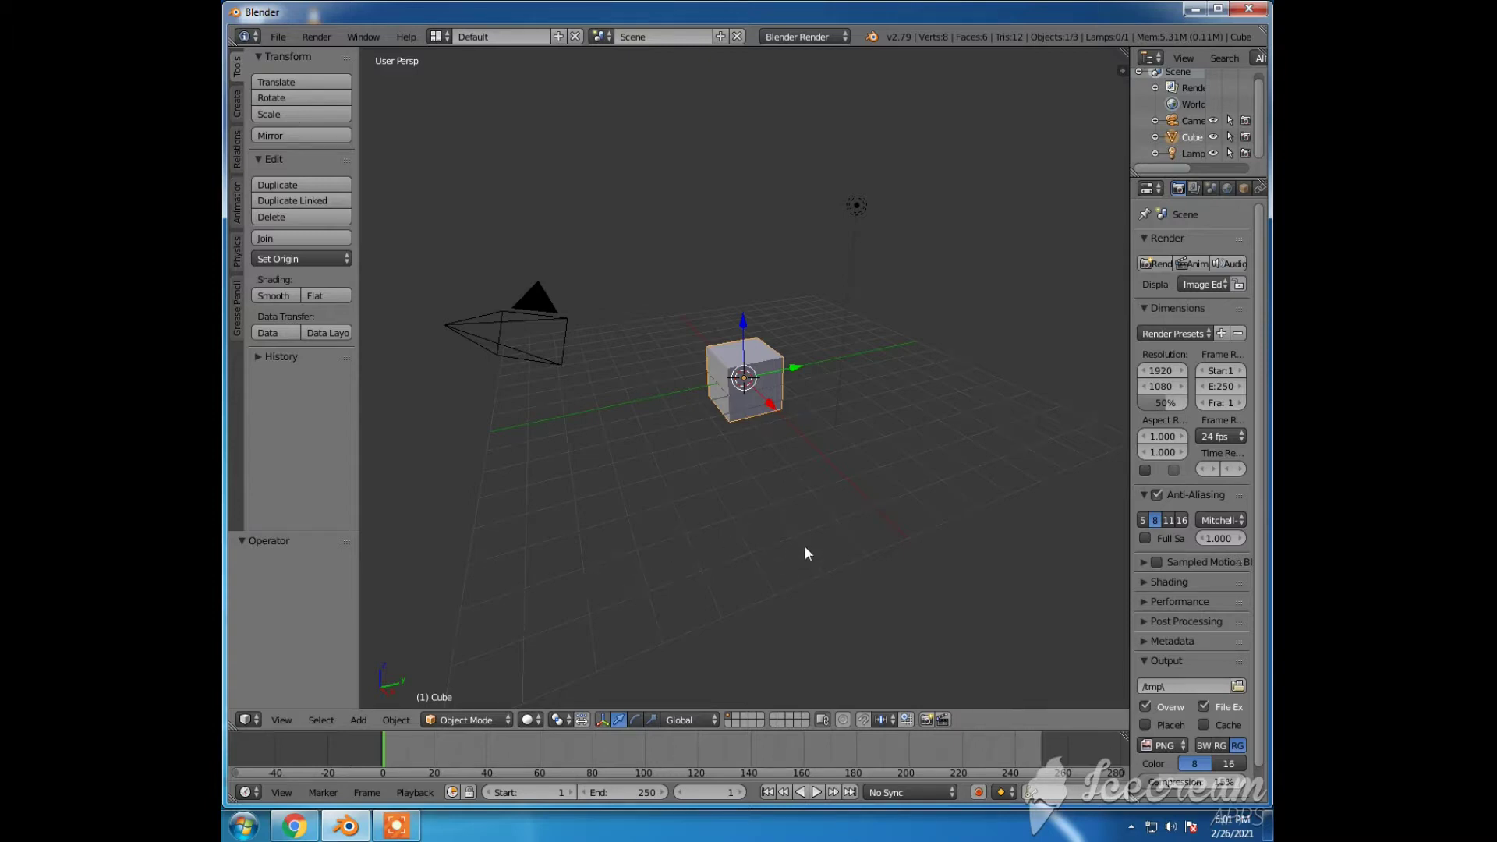
Step: Scale the default cube up uniformly to about 2.16 times its size
{"action": "middle_click_drag", "start_coordinate": [794, 548], "coordinate": [764, 528]}
{"action": "scroll", "coordinate": [778, 560], "scroll_direction": "up", "scroll_amount": 3}
{"action": "key", "text": "s"}
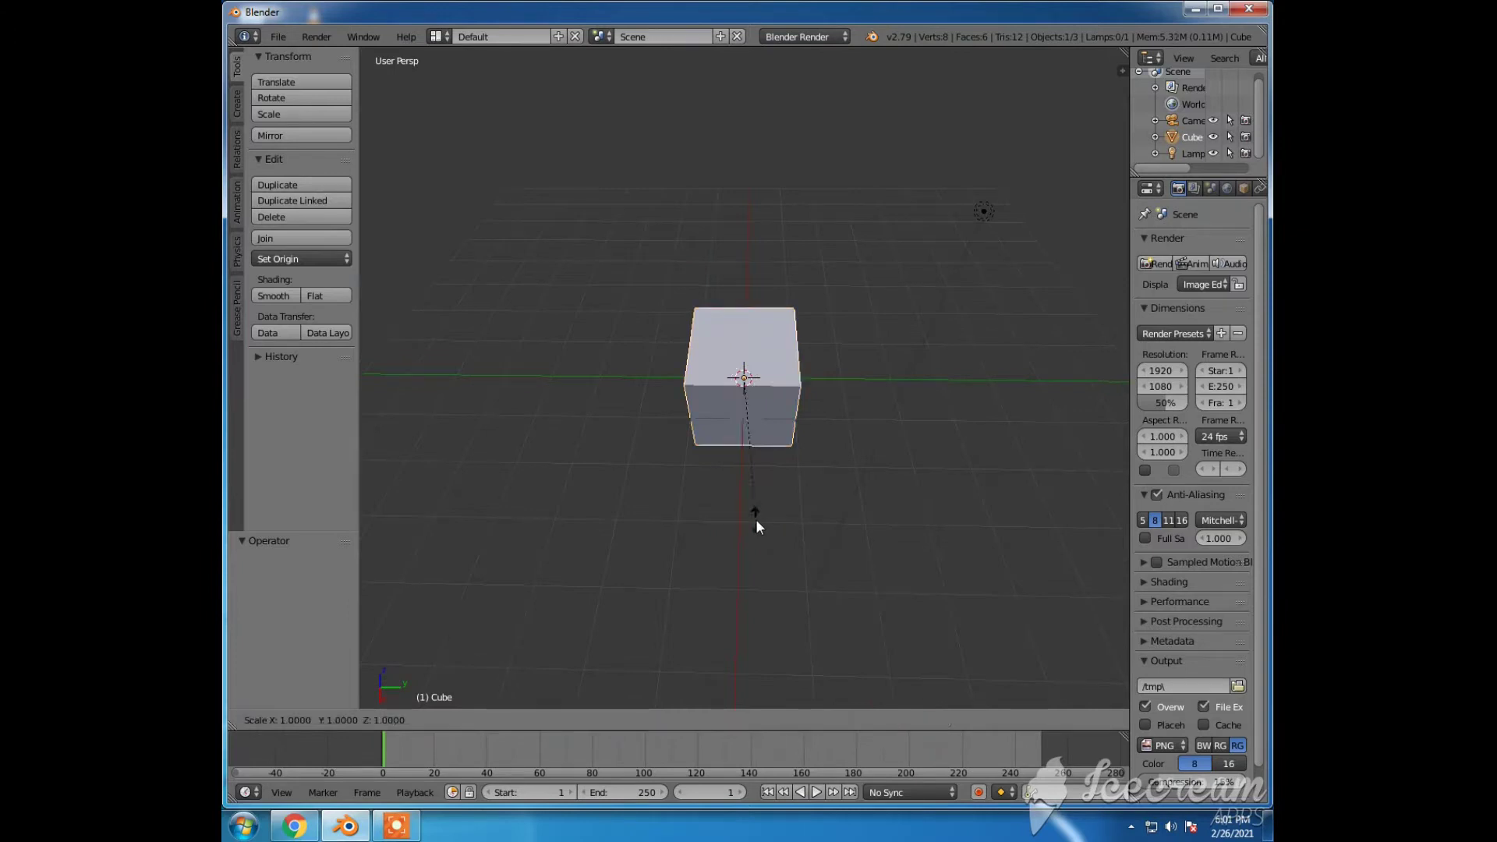
{"action": "left_click", "coordinate": [769, 684]}
Step: Flatten the cube into a slab by scaling it along the Z axis by about 0.17
{"action": "middle_click_drag", "start_coordinate": [775, 580], "coordinate": [775, 498]}
{"action": "key", "text": "s"}
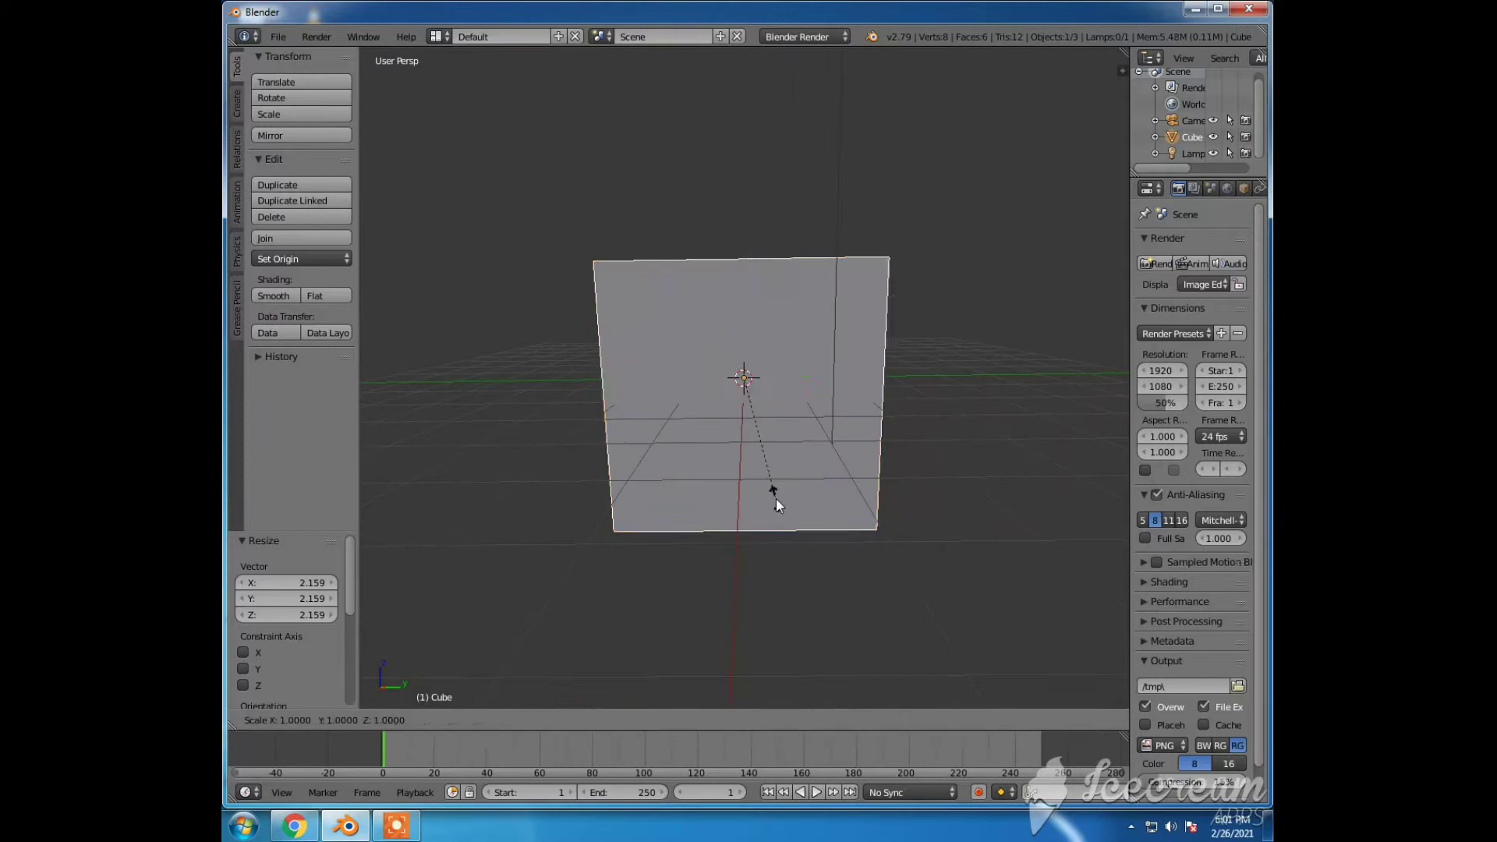
{"action": "key", "text": "z"}
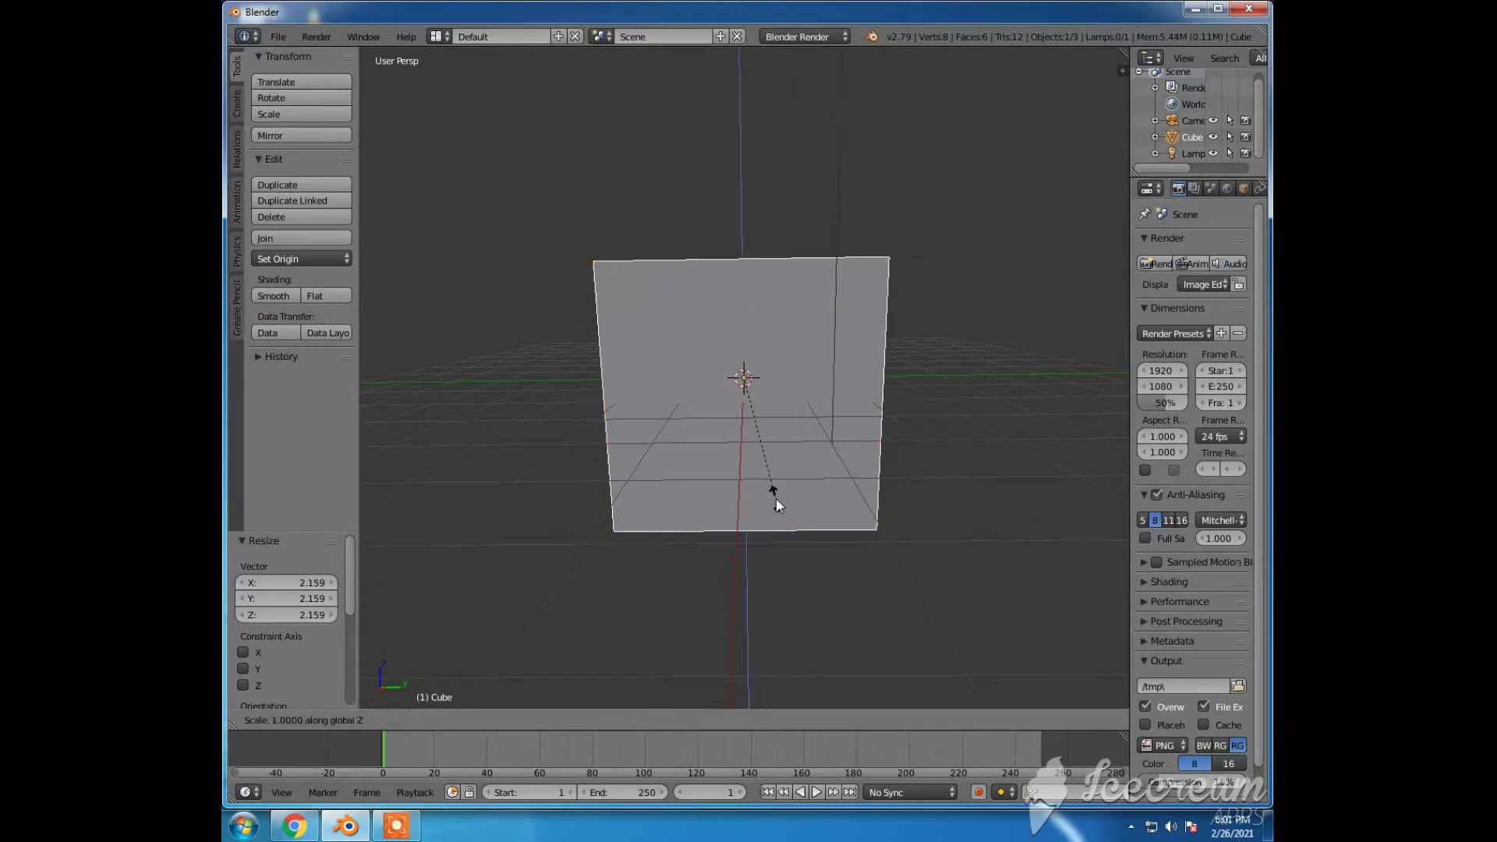
{"action": "left_click", "coordinate": [755, 395]}
{"action": "middle_click_drag", "start_coordinate": [658, 545], "coordinate": [675, 615]}
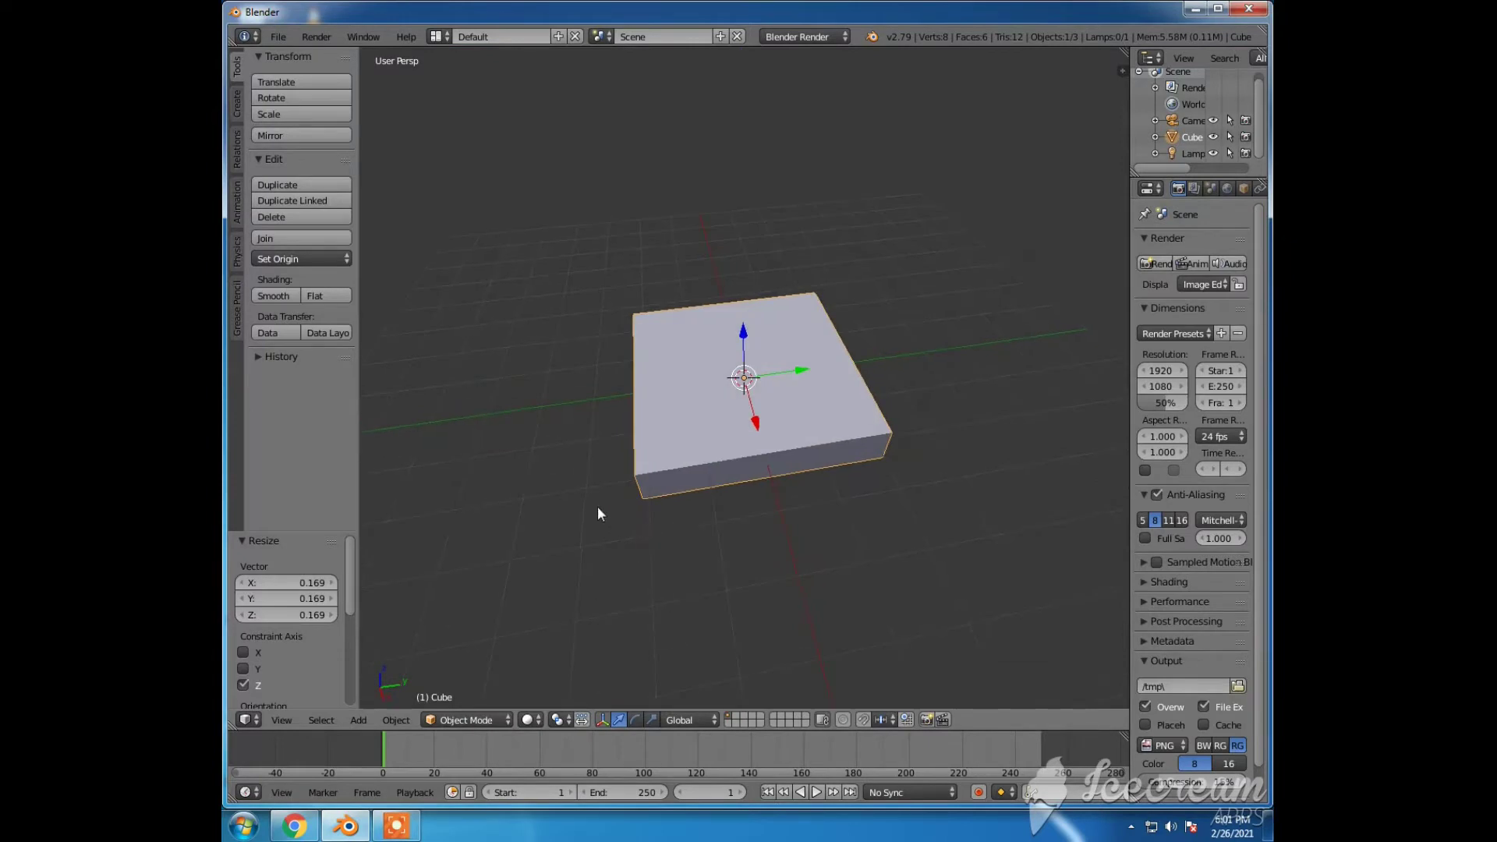
Step: Add a tree curve at the slab's center with Sapling Tree Gen
{"action": "key", "text": "shift+a"}
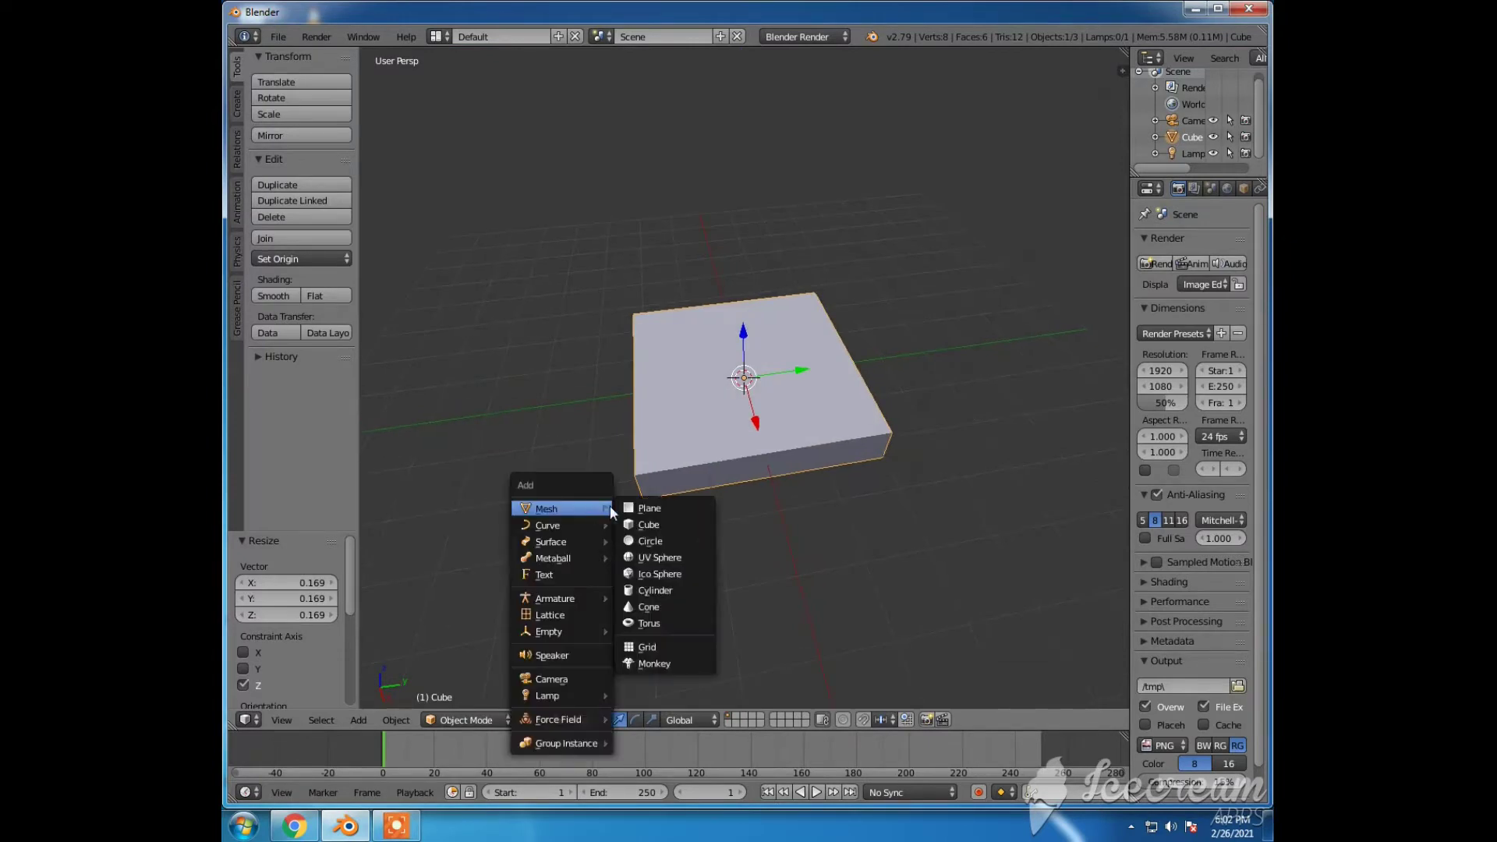
{"action": "mouse_move", "coordinate": [565, 523]}
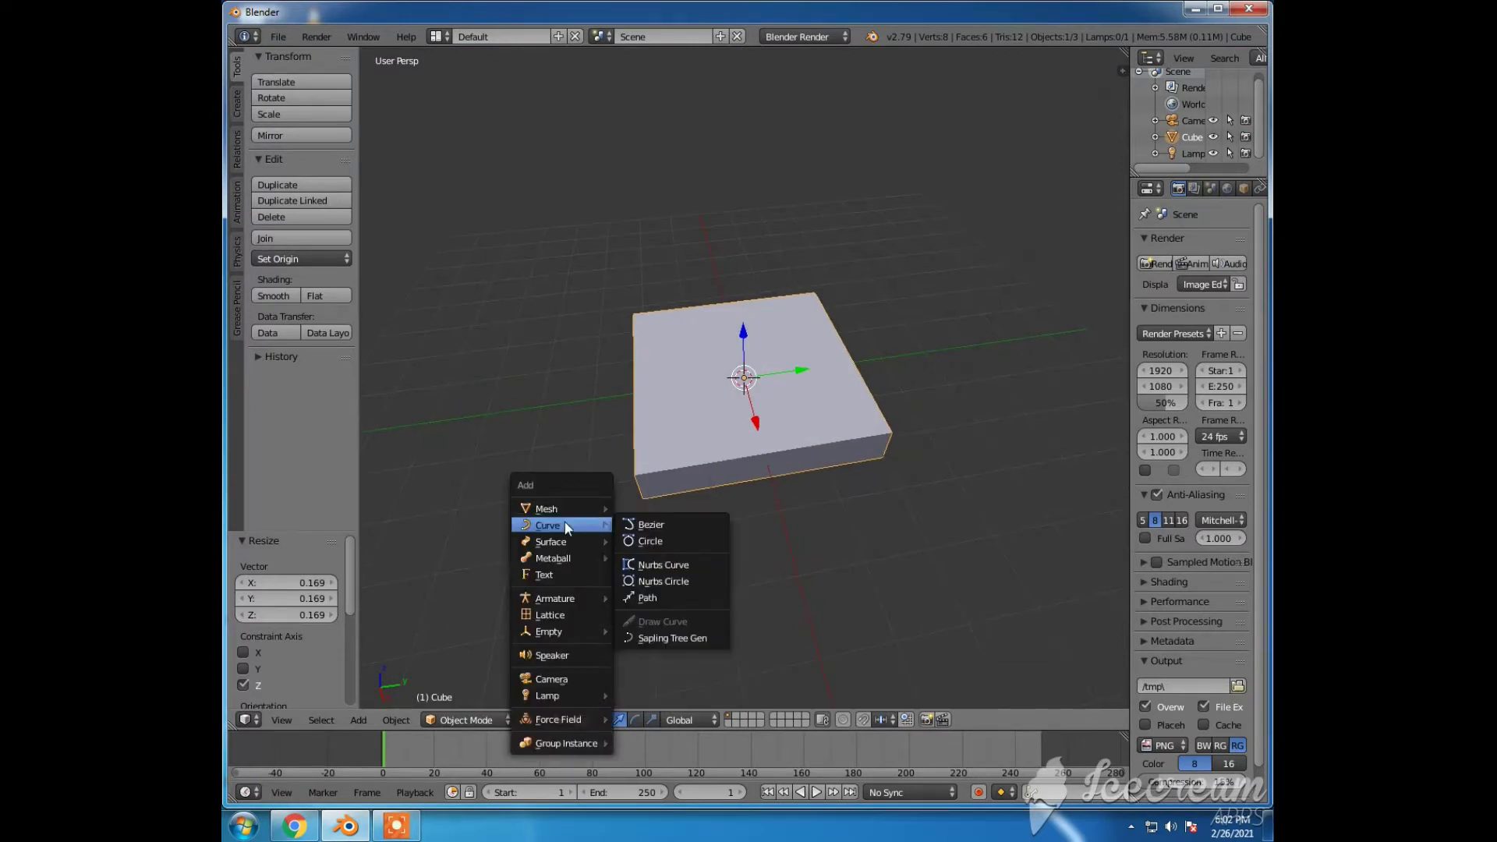
{"action": "left_click", "coordinate": [673, 637]}
{"action": "middle_click_drag", "start_coordinate": [708, 588], "coordinate": [700, 549]}
{"action": "scroll", "coordinate": [702, 549], "scroll_direction": "down", "scroll_amount": 6}
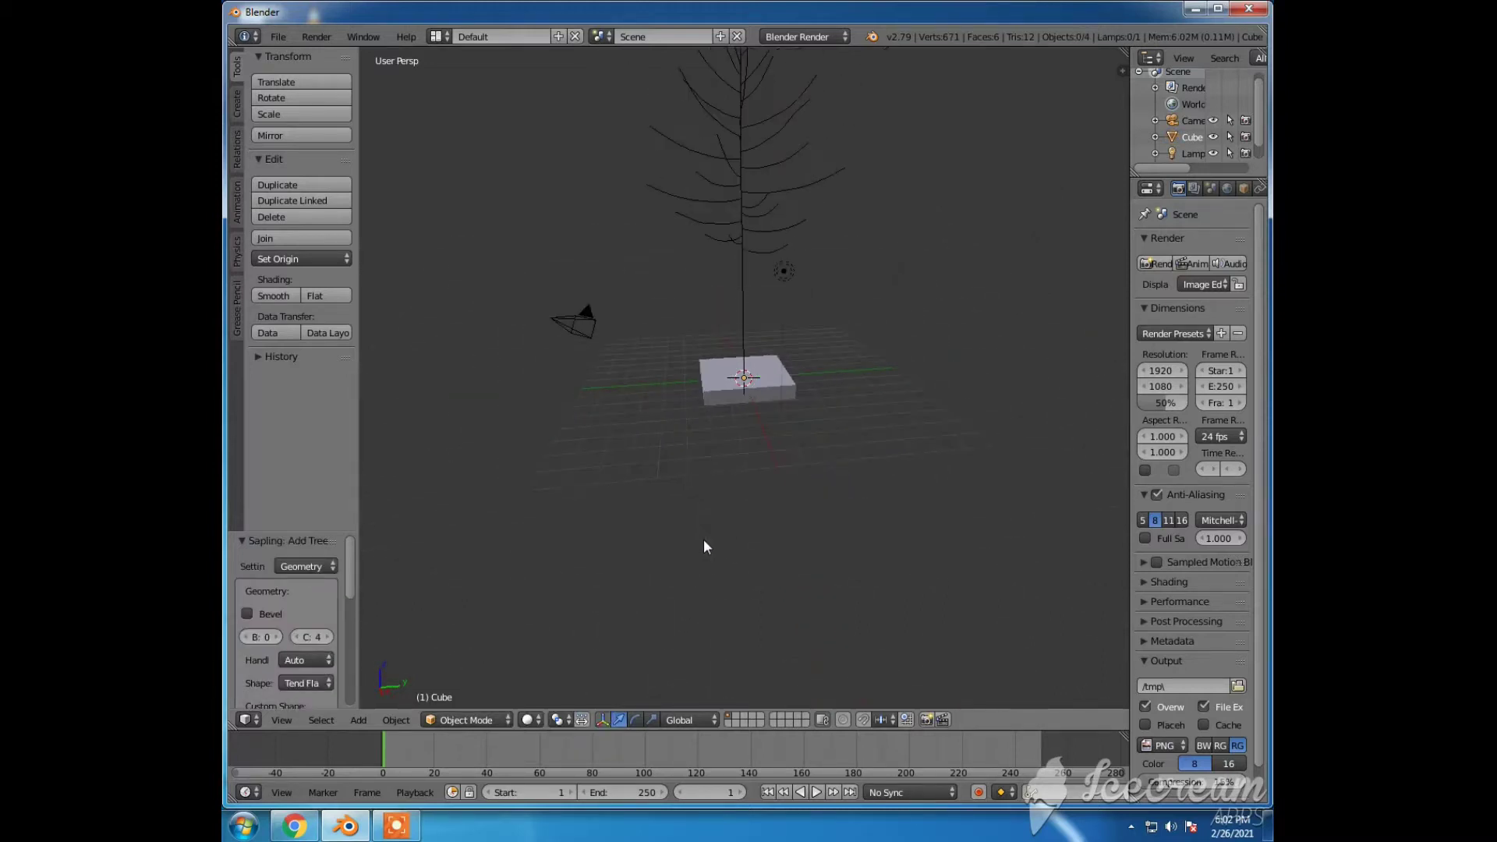
Step: Load a built-in preset with a solid, forked trunk for the sapling tree
{"action": "left_click_drag", "start_coordinate": [344, 577], "coordinate": [348, 689]}
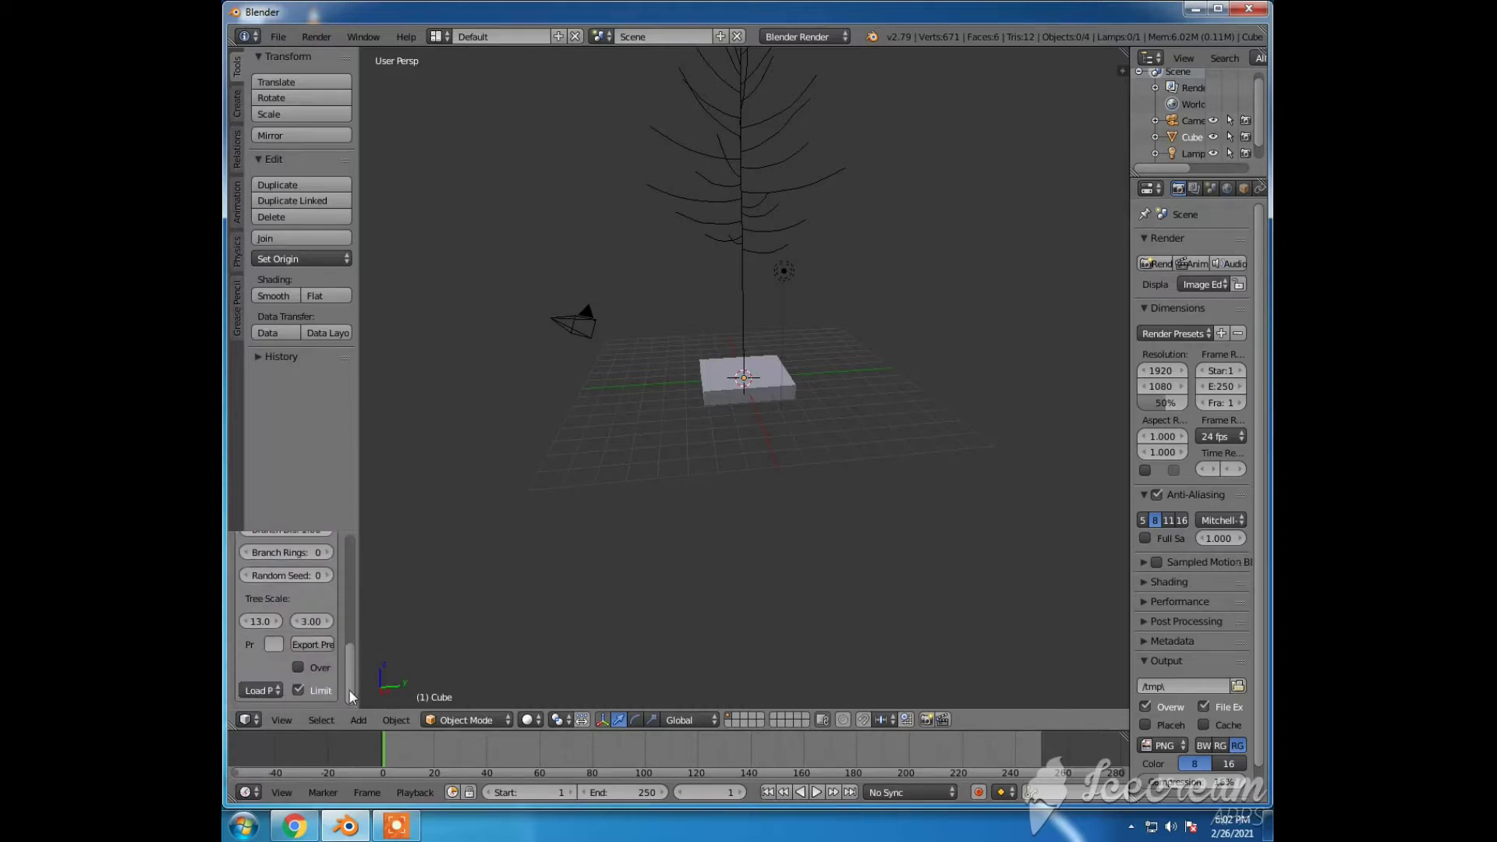
{"action": "left_click", "coordinate": [255, 691]}
{"action": "left_click", "coordinate": [296, 556]}
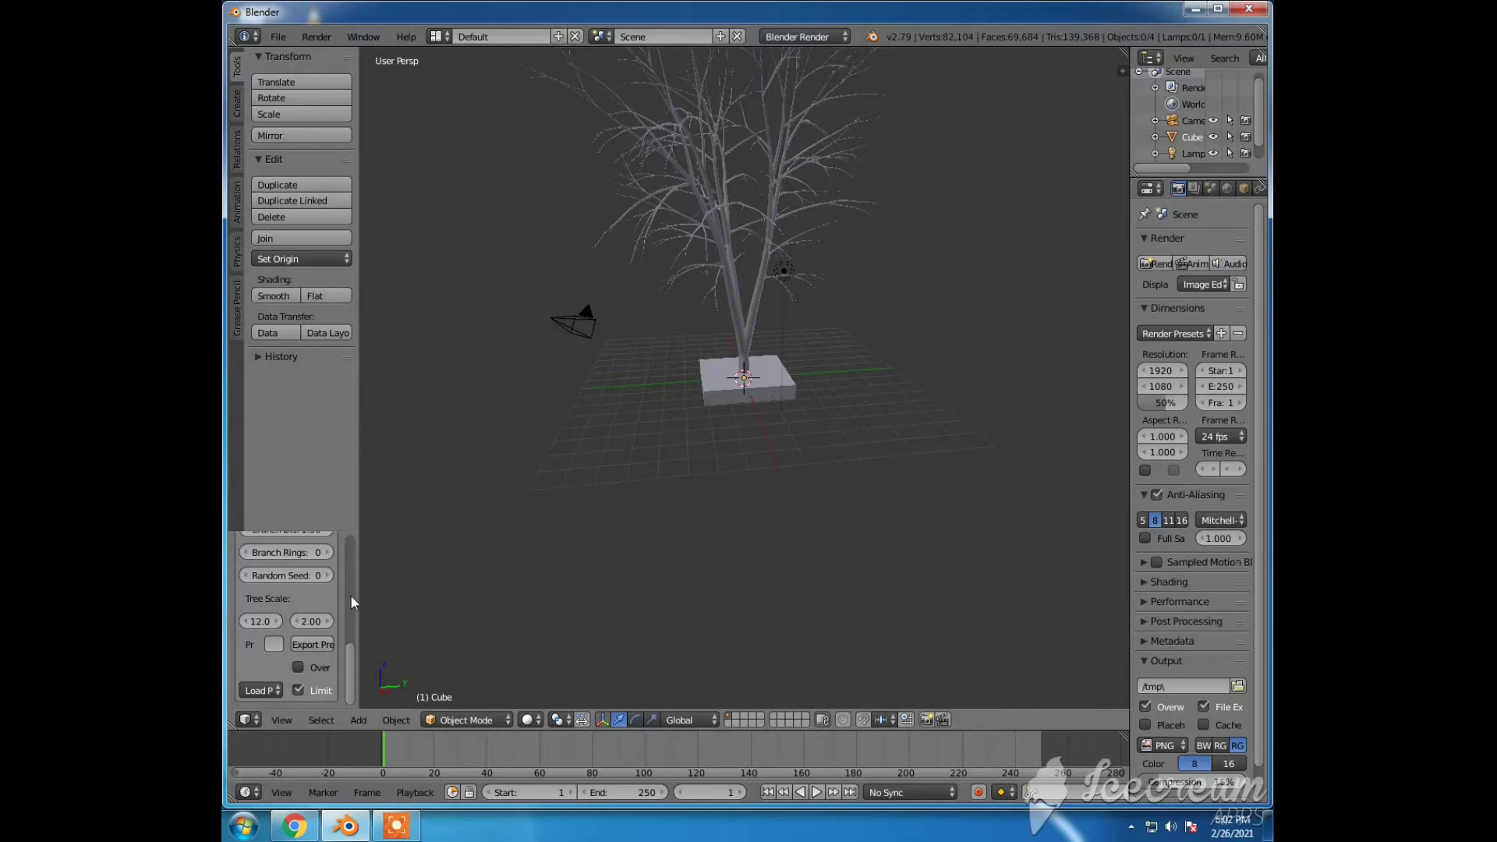
Step: Turn on Show Leaves in the tree's Leaves settings and set the number of leaves to 25
{"action": "scroll", "coordinate": [350, 577], "scroll_direction": "up", "scroll_amount": 10}
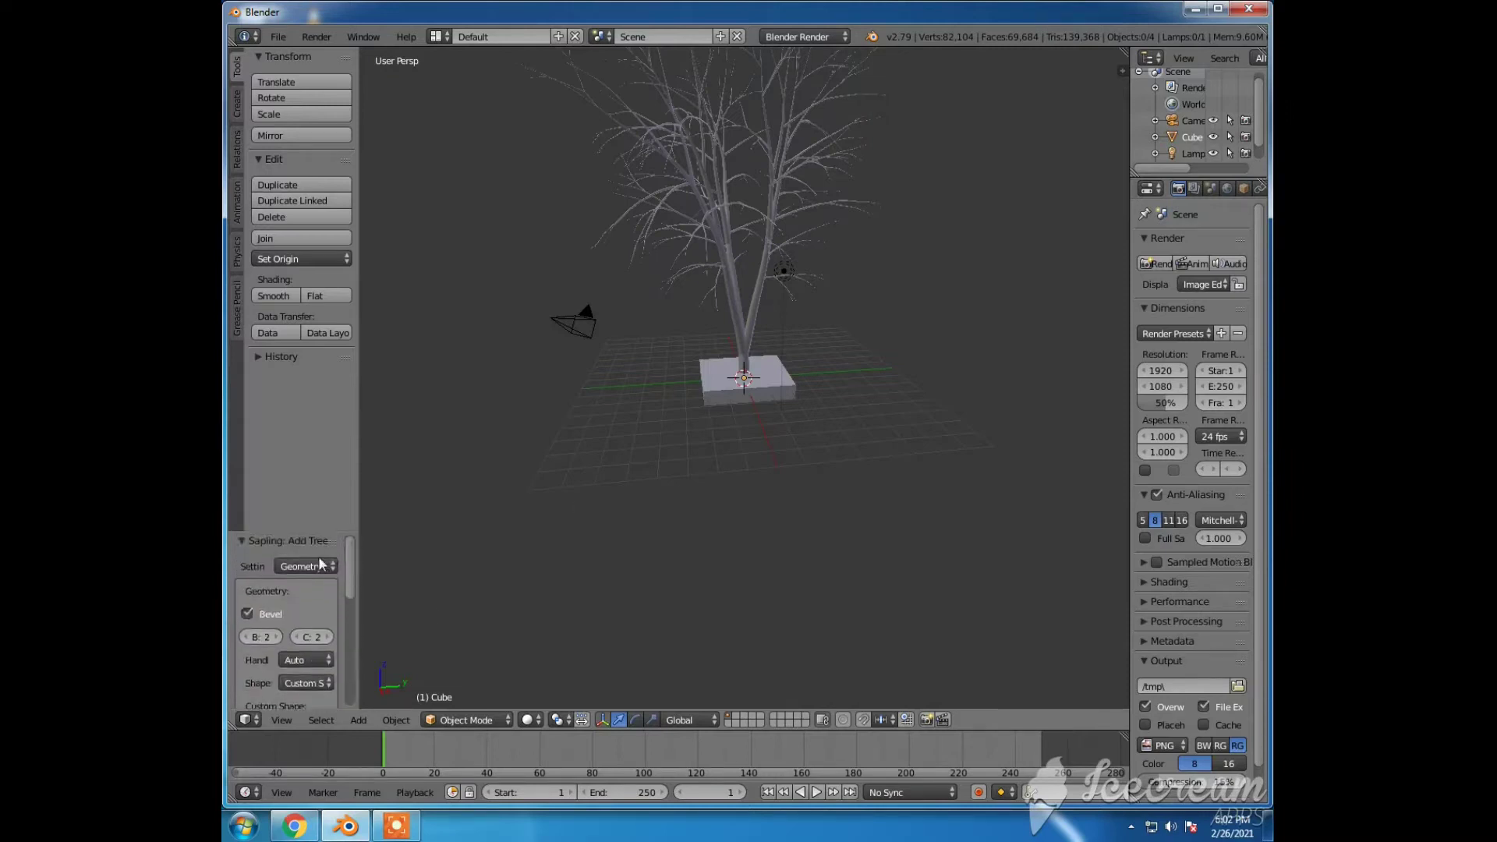
{"action": "left_click", "coordinate": [313, 565]}
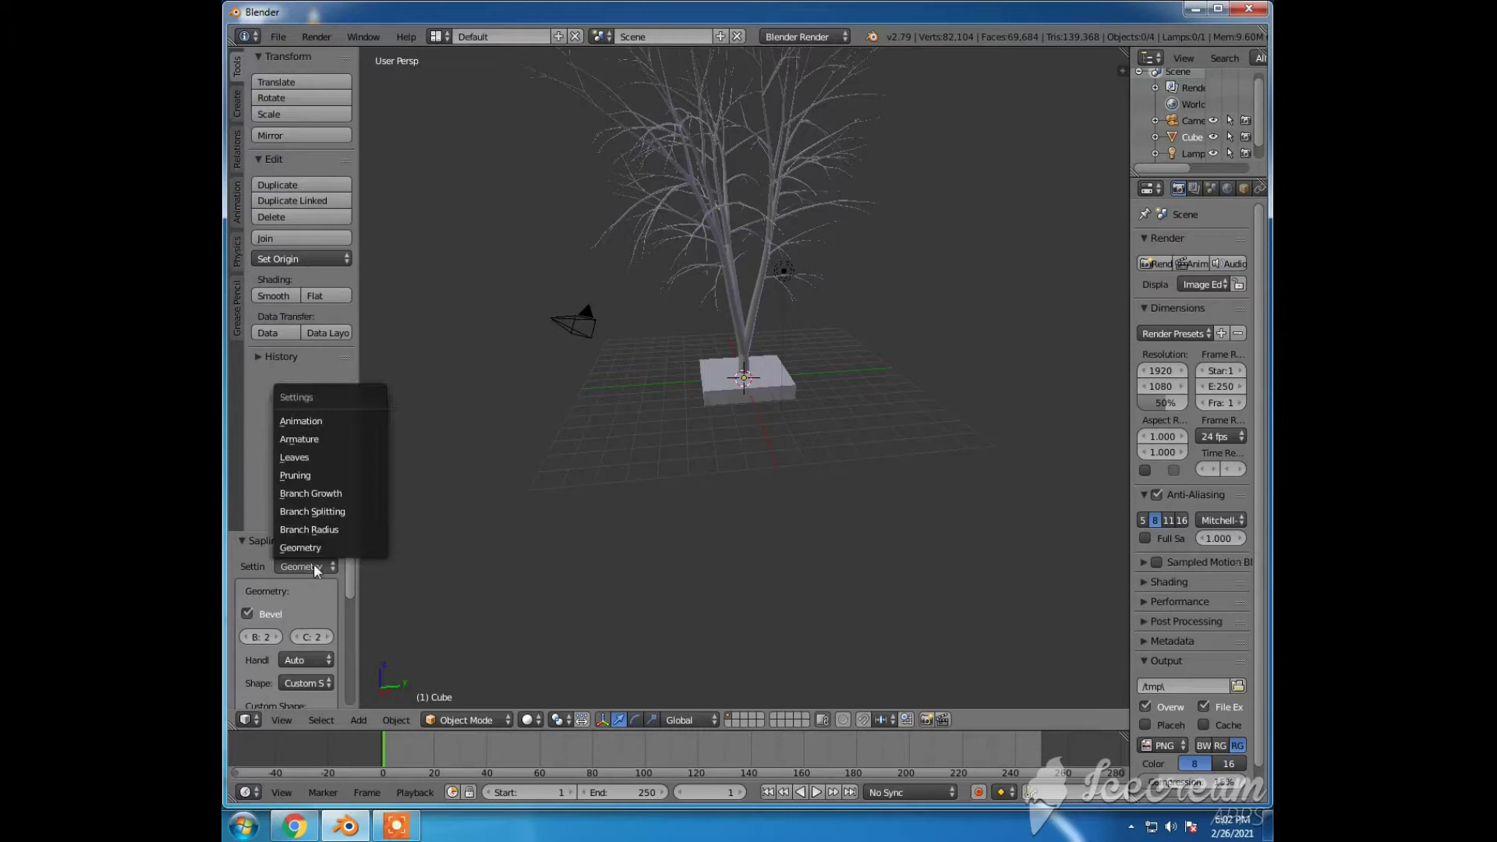
{"action": "left_click", "coordinate": [303, 456]}
{"action": "left_click", "coordinate": [247, 613]}
{"action": "left_click", "coordinate": [310, 684]}
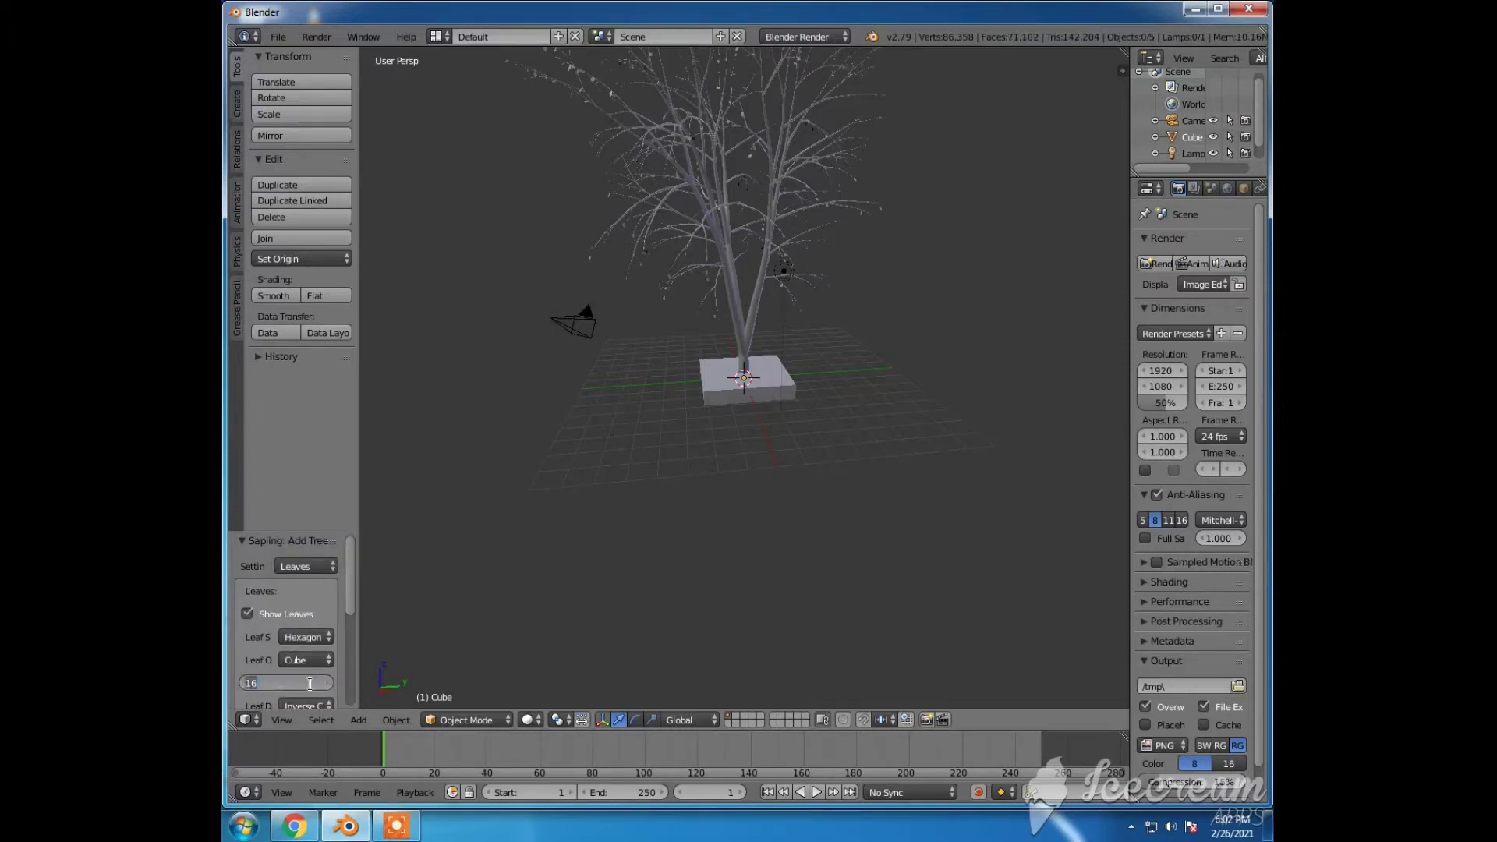
{"action": "type", "text": "25"}
{"action": "key", "text": "Return"}
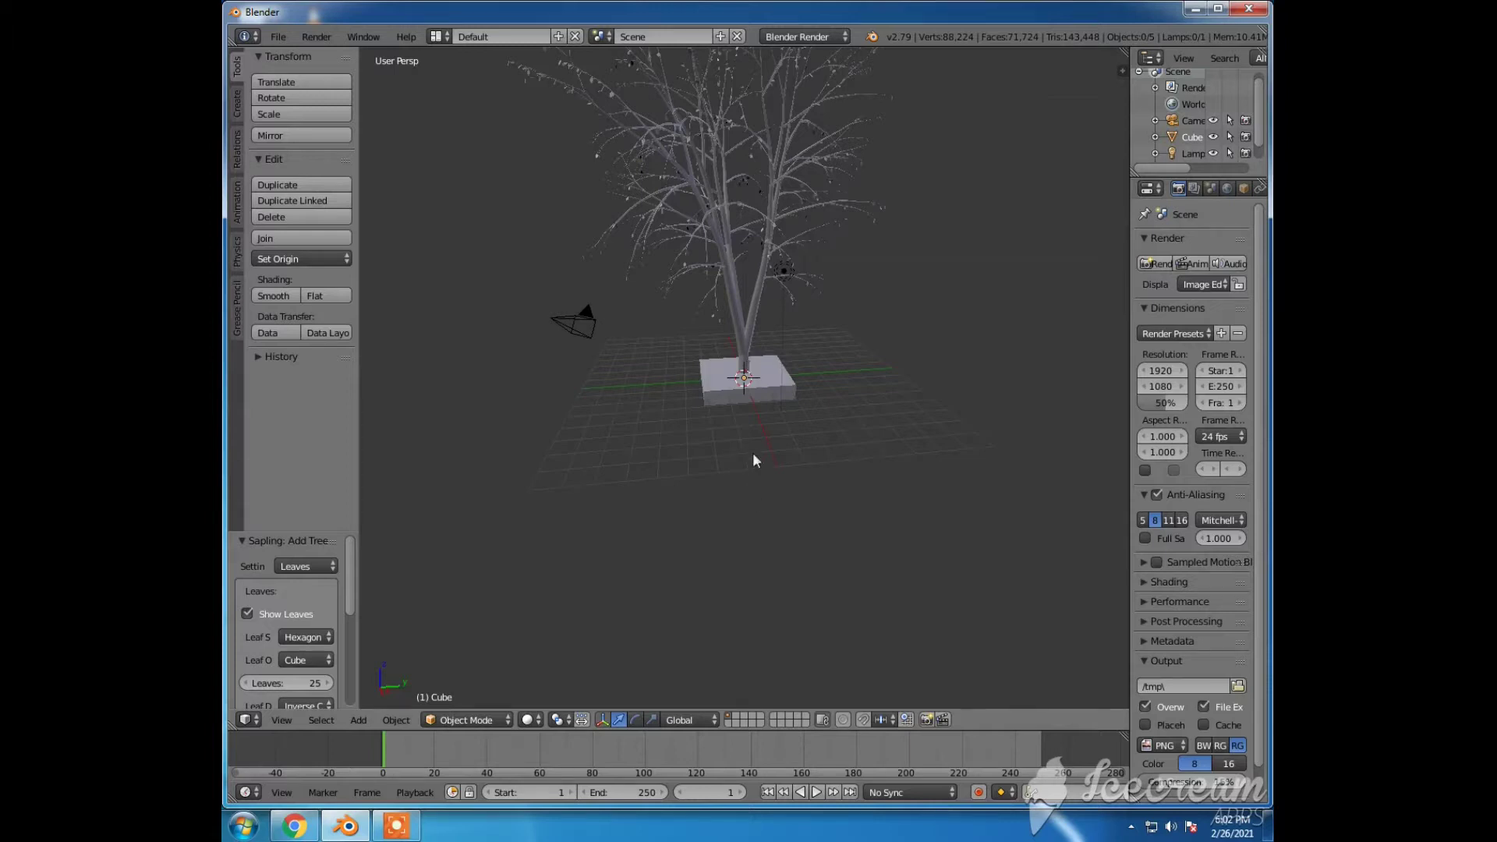
Step: Scale the tree down uniformly to about 0.435 so it better suits the slab
{"action": "right_click", "coordinate": [744, 370]}
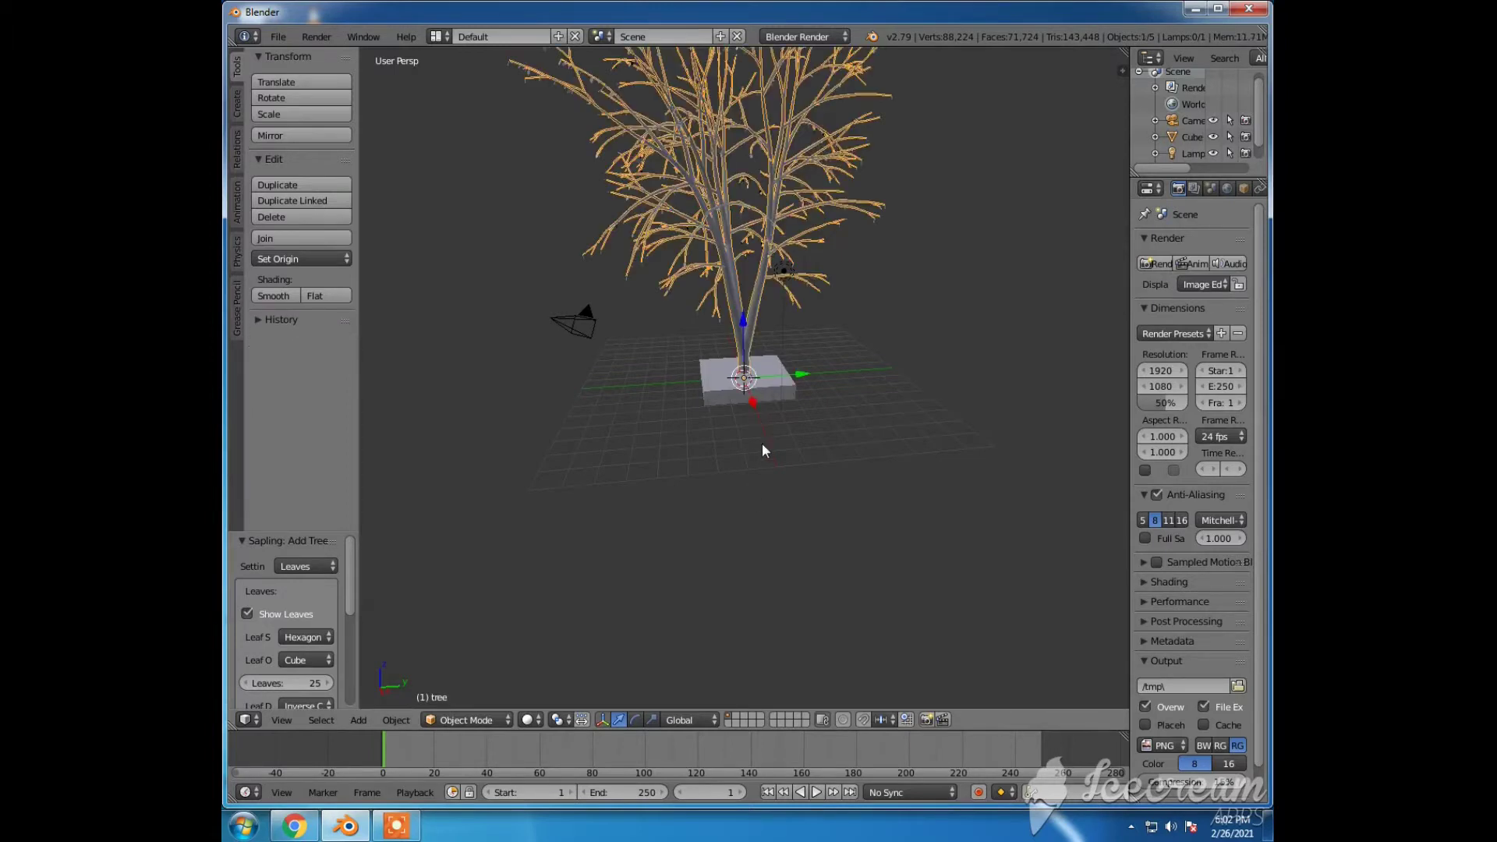
{"action": "key", "text": "s"}
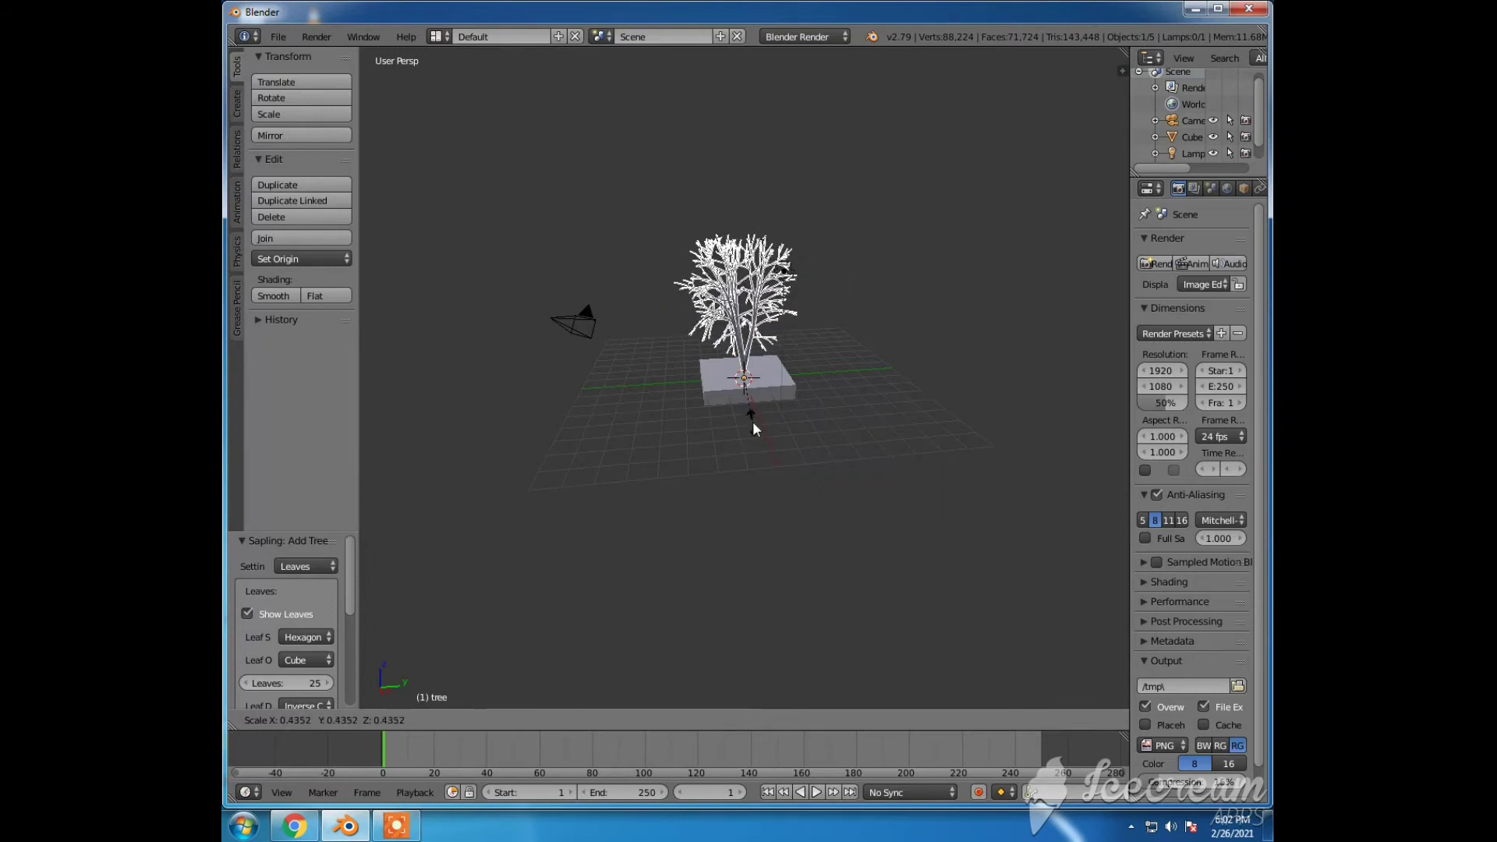
{"action": "left_click", "coordinate": [751, 421]}
{"action": "scroll", "coordinate": [765, 471], "scroll_direction": "up", "scroll_amount": 6}
{"action": "middle_click_drag", "start_coordinate": [765, 481], "coordinate": [761, 499]}
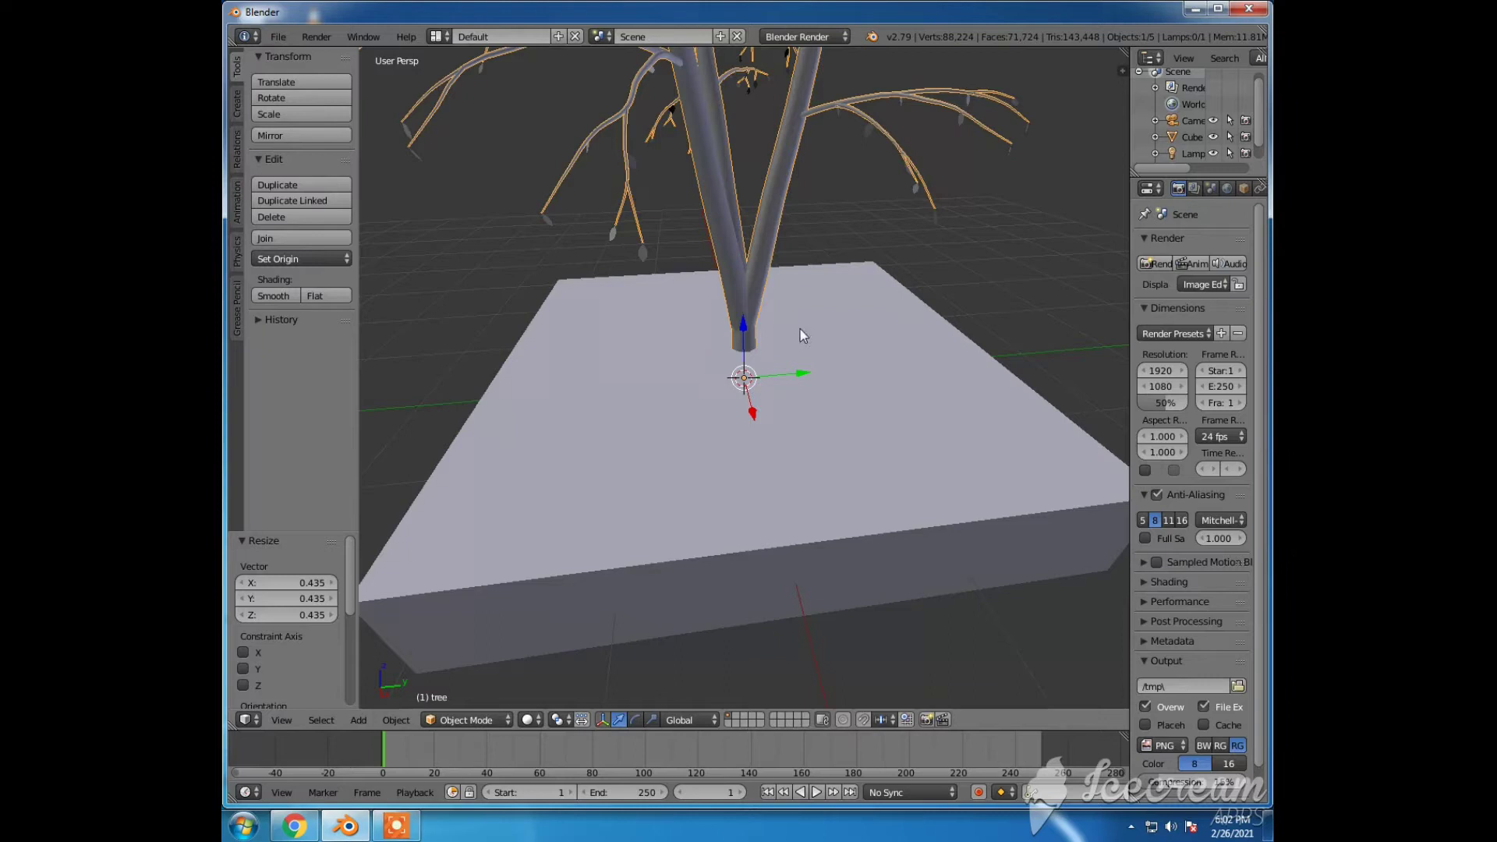
Step: Select the tree's leaves object, widen the properties area and add a new particle system to the leaves
{"action": "right_click", "coordinate": [643, 254]}
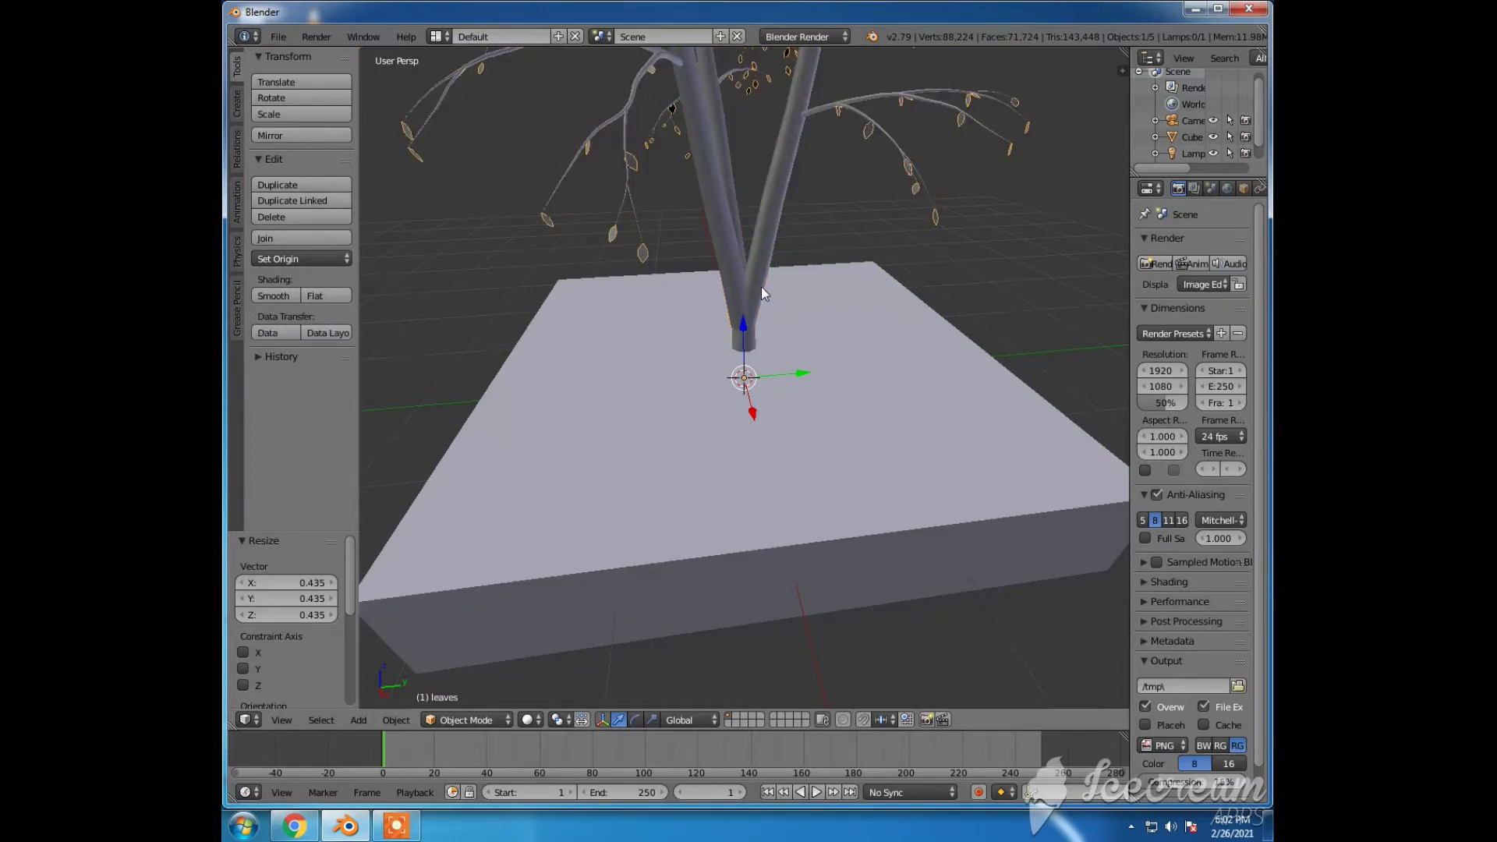
{"action": "scroll", "coordinate": [767, 294], "scroll_direction": "down", "scroll_amount": 4}
{"action": "middle_click_drag", "start_coordinate": [819, 297], "coordinate": [988, 247]}
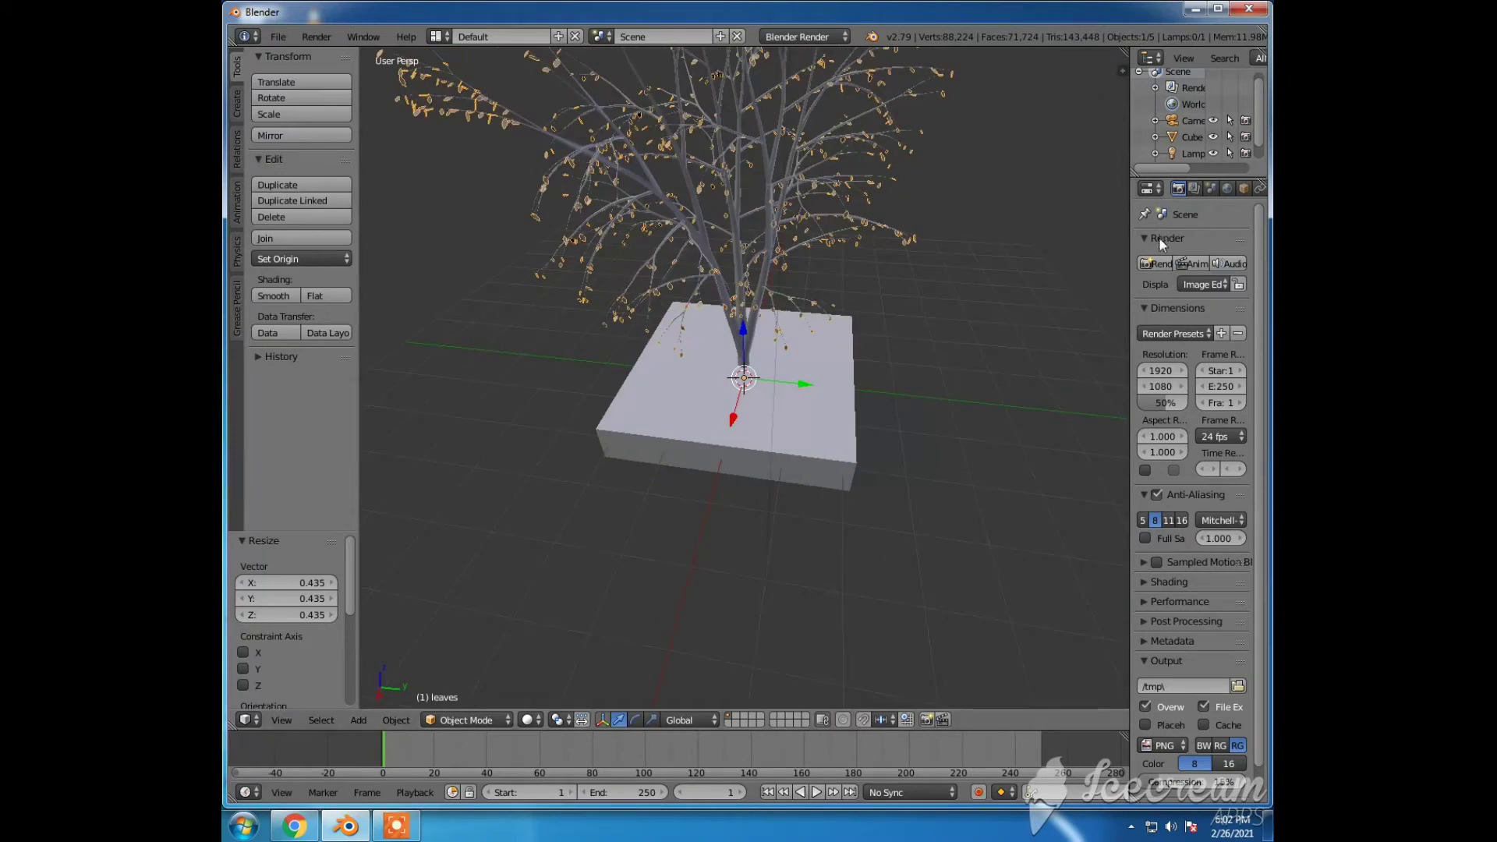
{"action": "left_click_drag", "start_coordinate": [1130, 254], "coordinate": [1022, 253]}
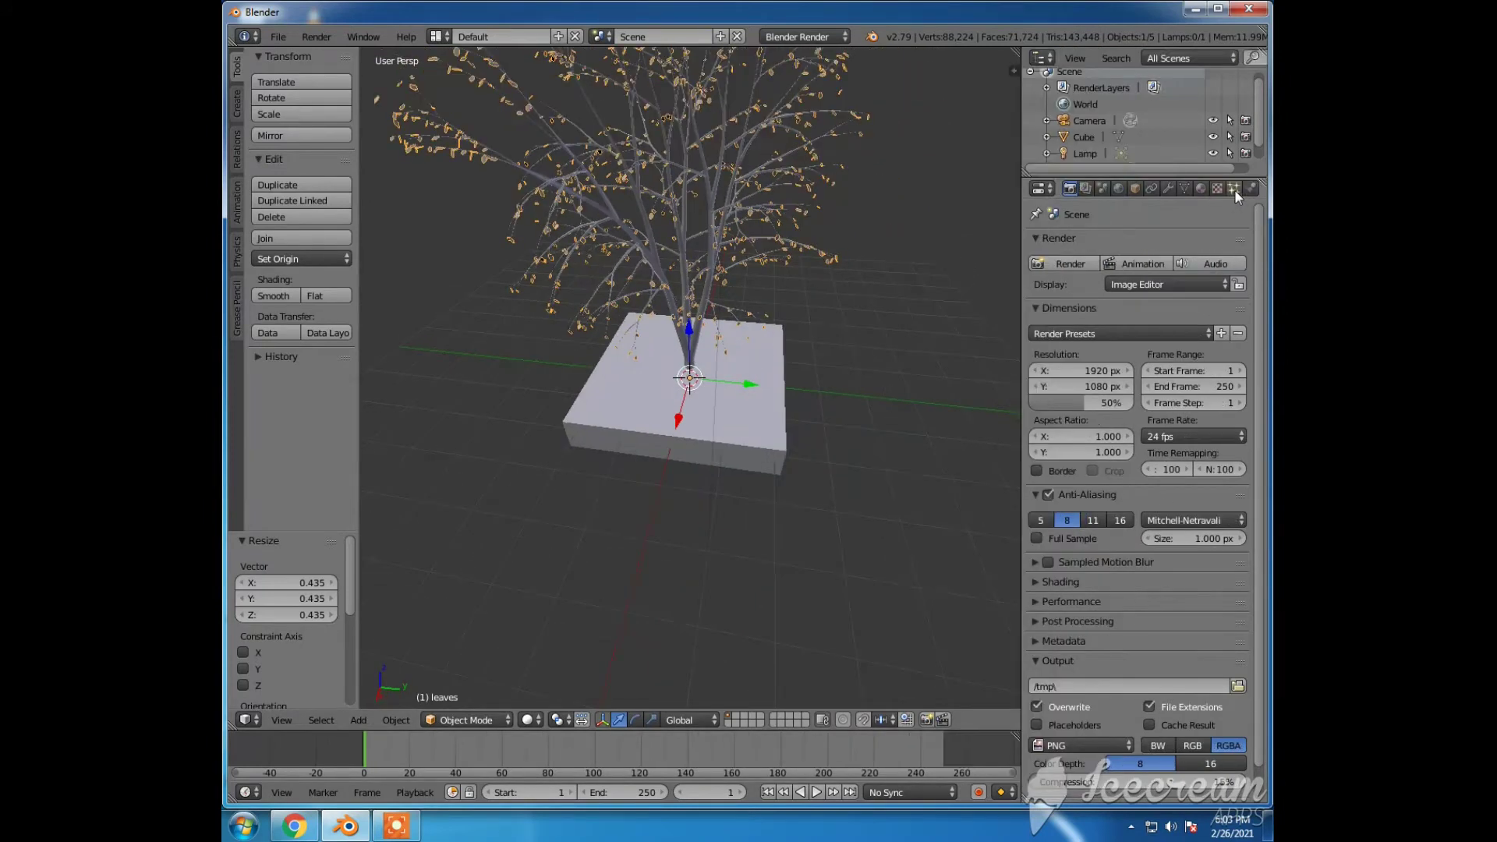
{"action": "left_click", "coordinate": [1234, 189]}
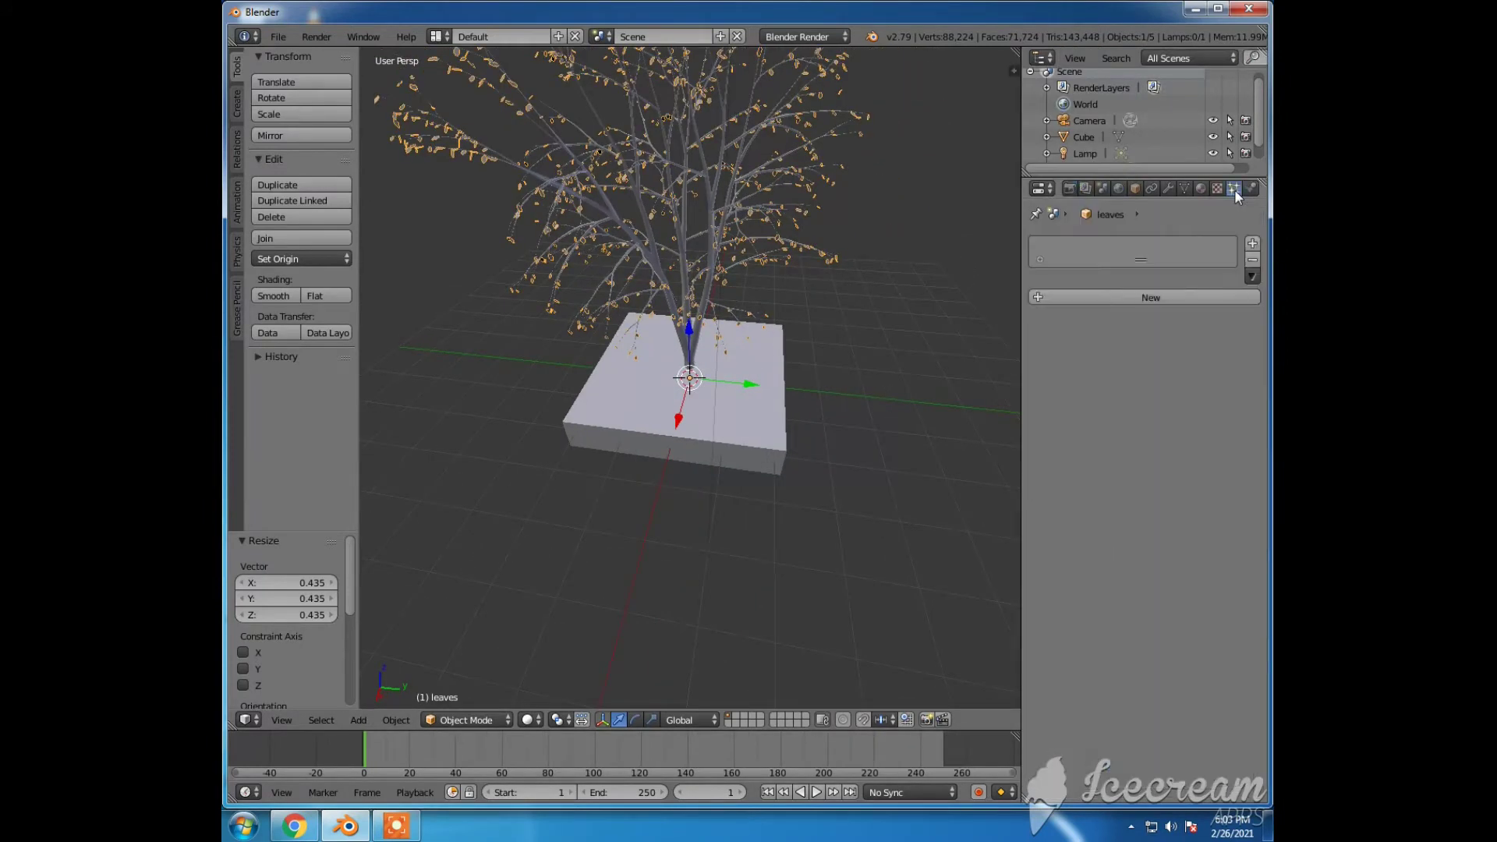
{"action": "left_click", "coordinate": [1134, 301]}
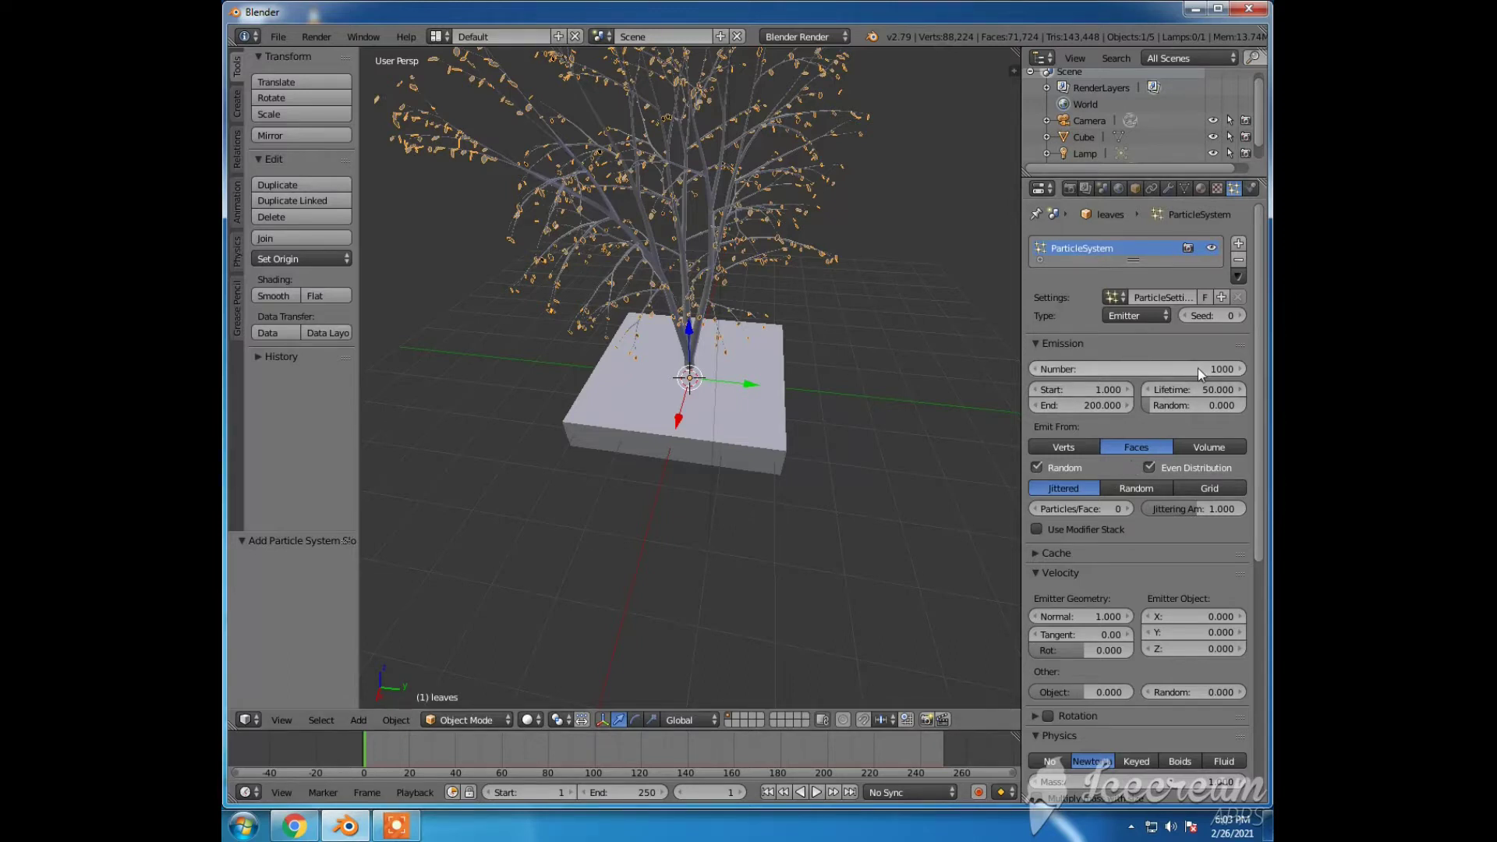
{"action": "scroll", "coordinate": [1112, 494], "scroll_direction": "down", "scroll_amount": 4}
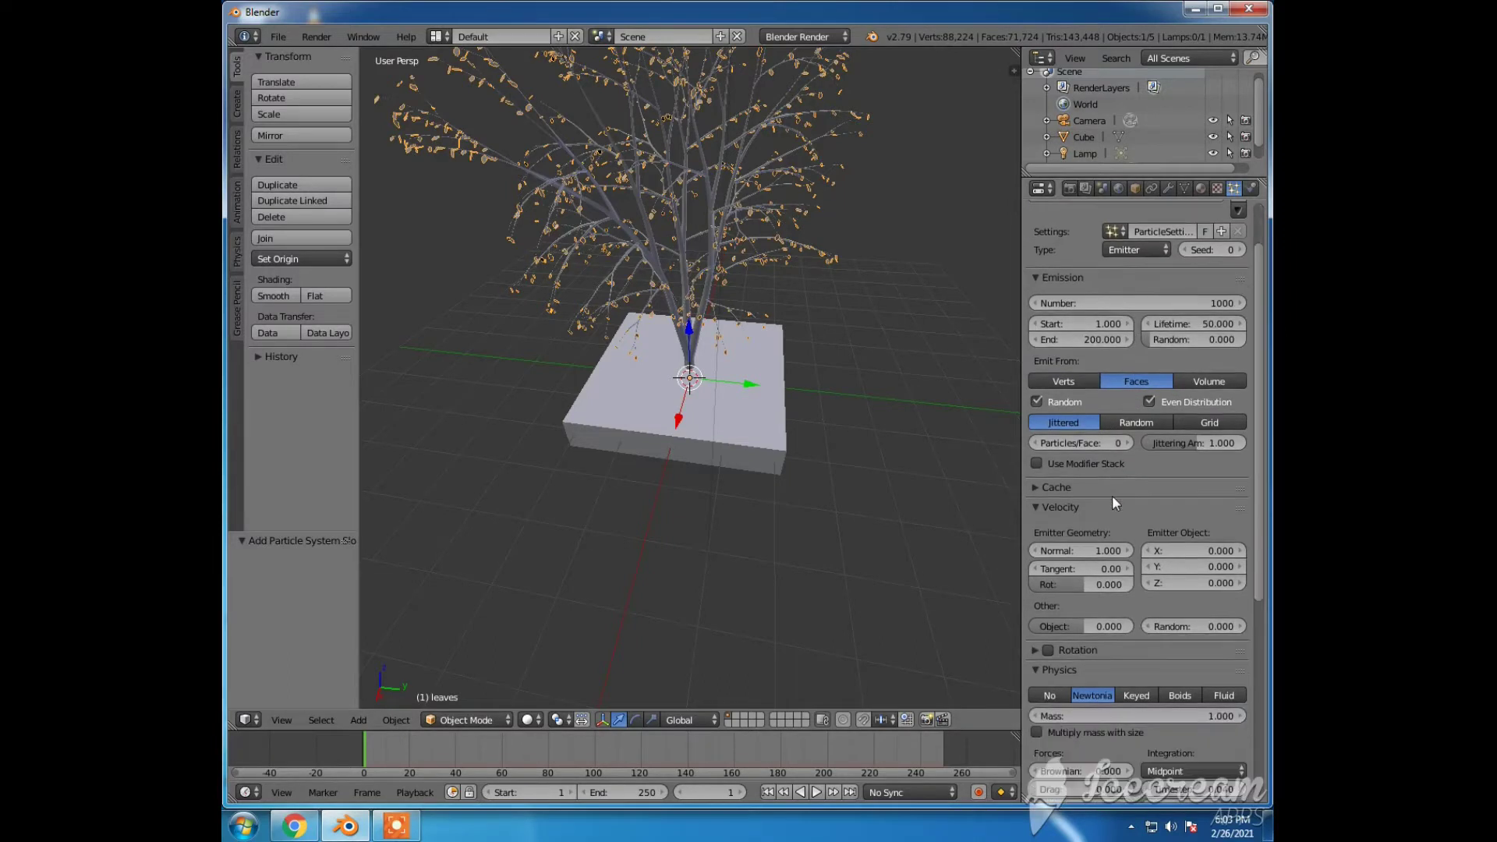
{"action": "scroll", "coordinate": [1121, 569], "scroll_direction": "down", "scroll_amount": 6}
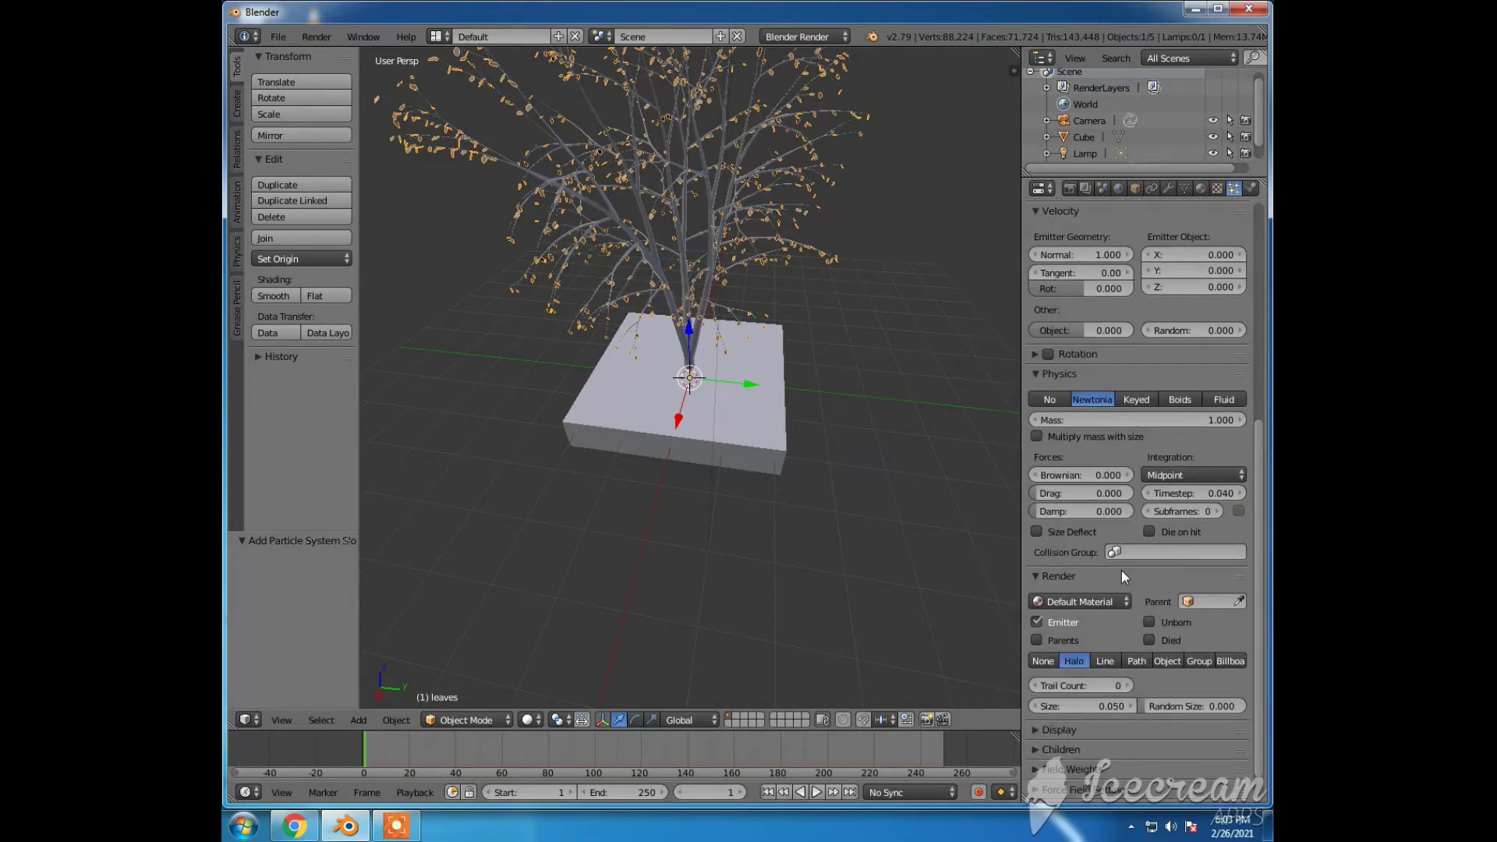
{"action": "scroll", "coordinate": [1121, 569], "scroll_direction": "up", "scroll_amount": 5}
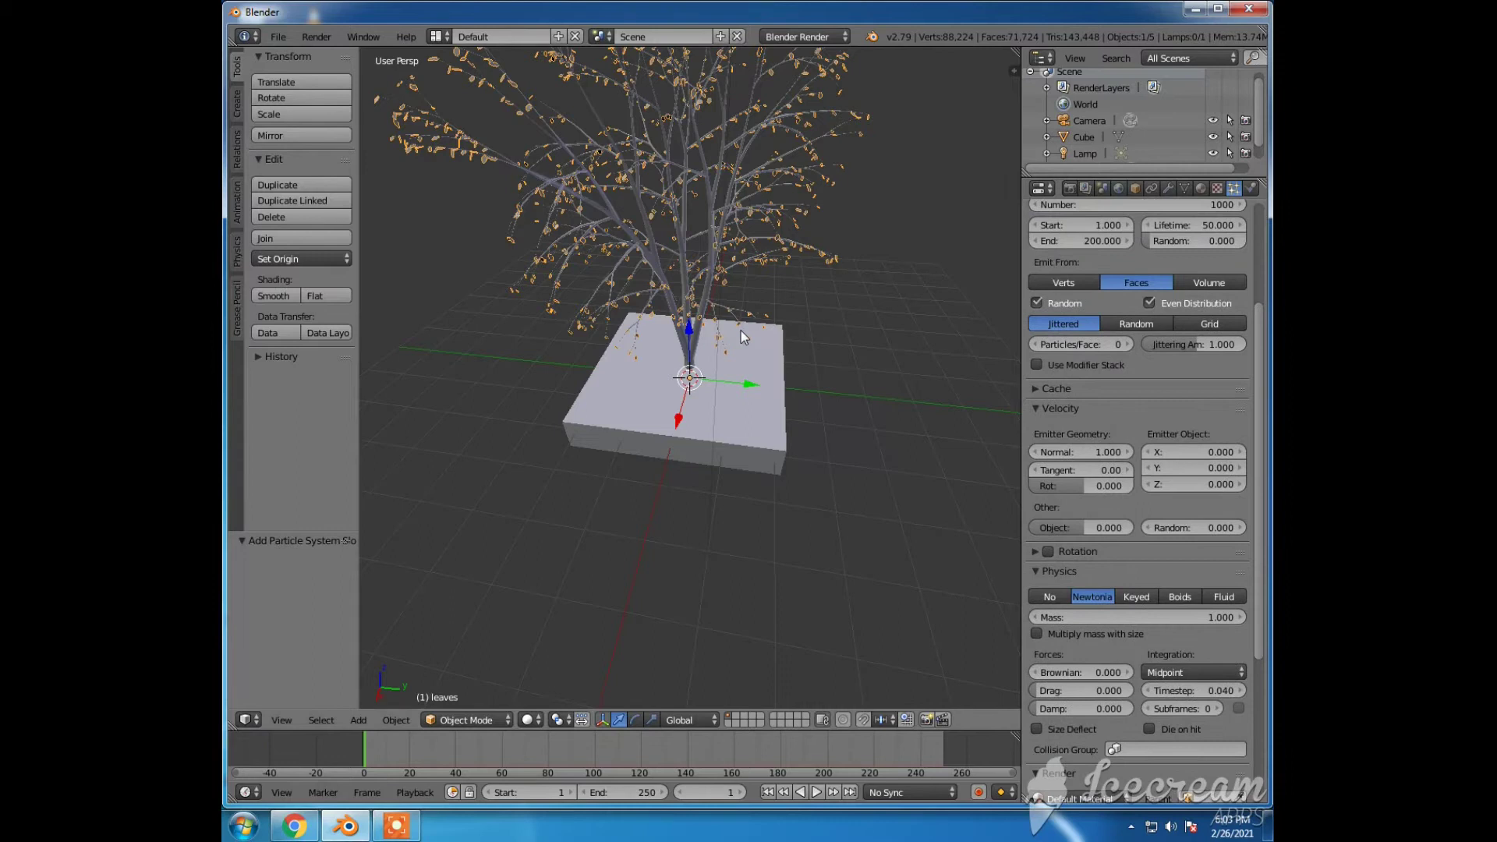
Step: Switch to an empty layer and add a plane mesh at its center
{"action": "left_click", "coordinate": [729, 722]}
{"action": "middle_click_drag", "start_coordinate": [702, 516], "coordinate": [722, 527]}
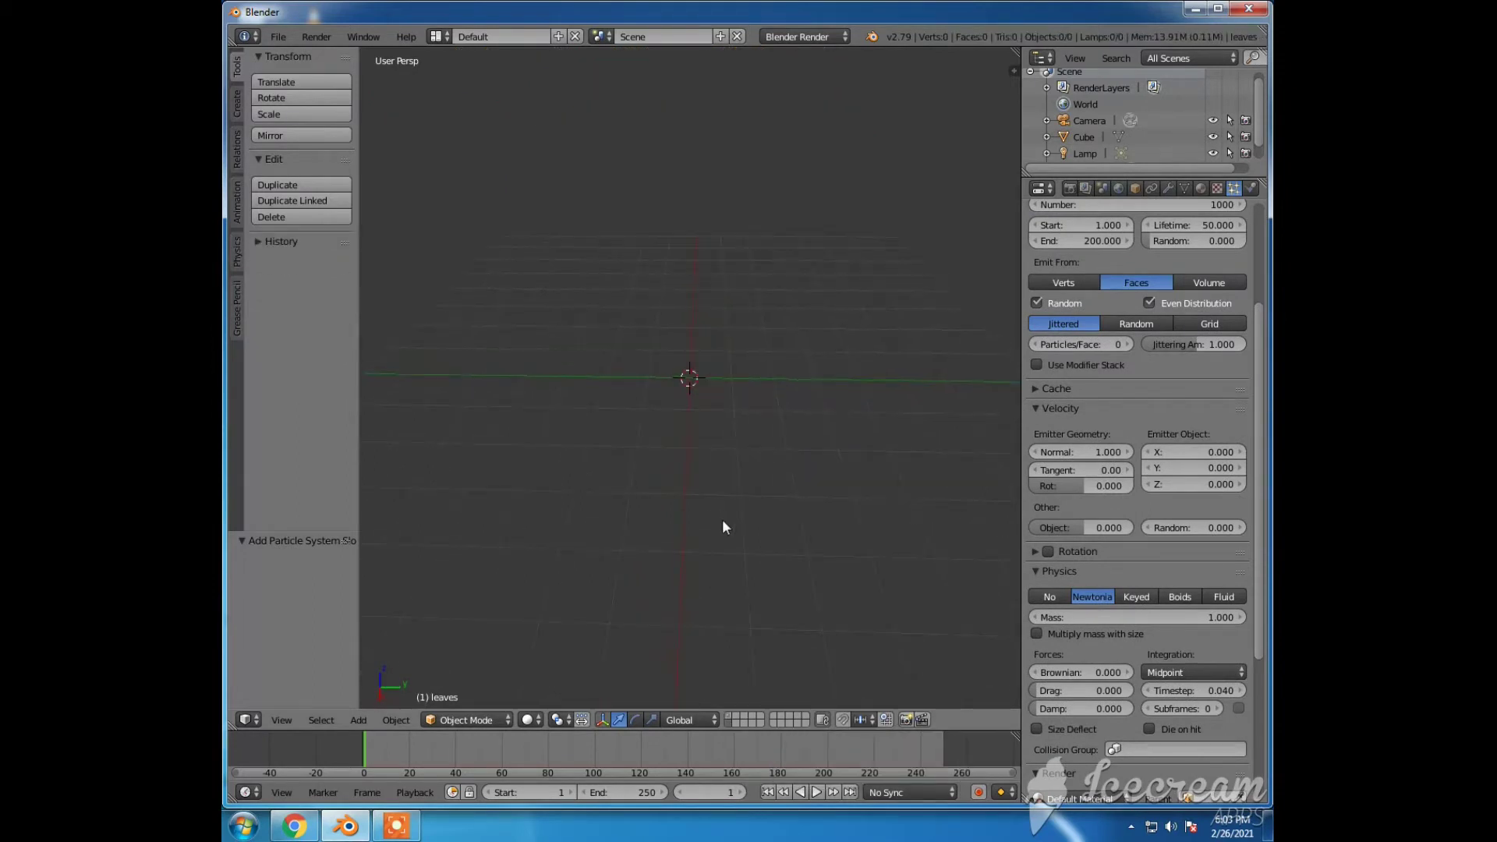
{"action": "key", "text": "shift+a"}
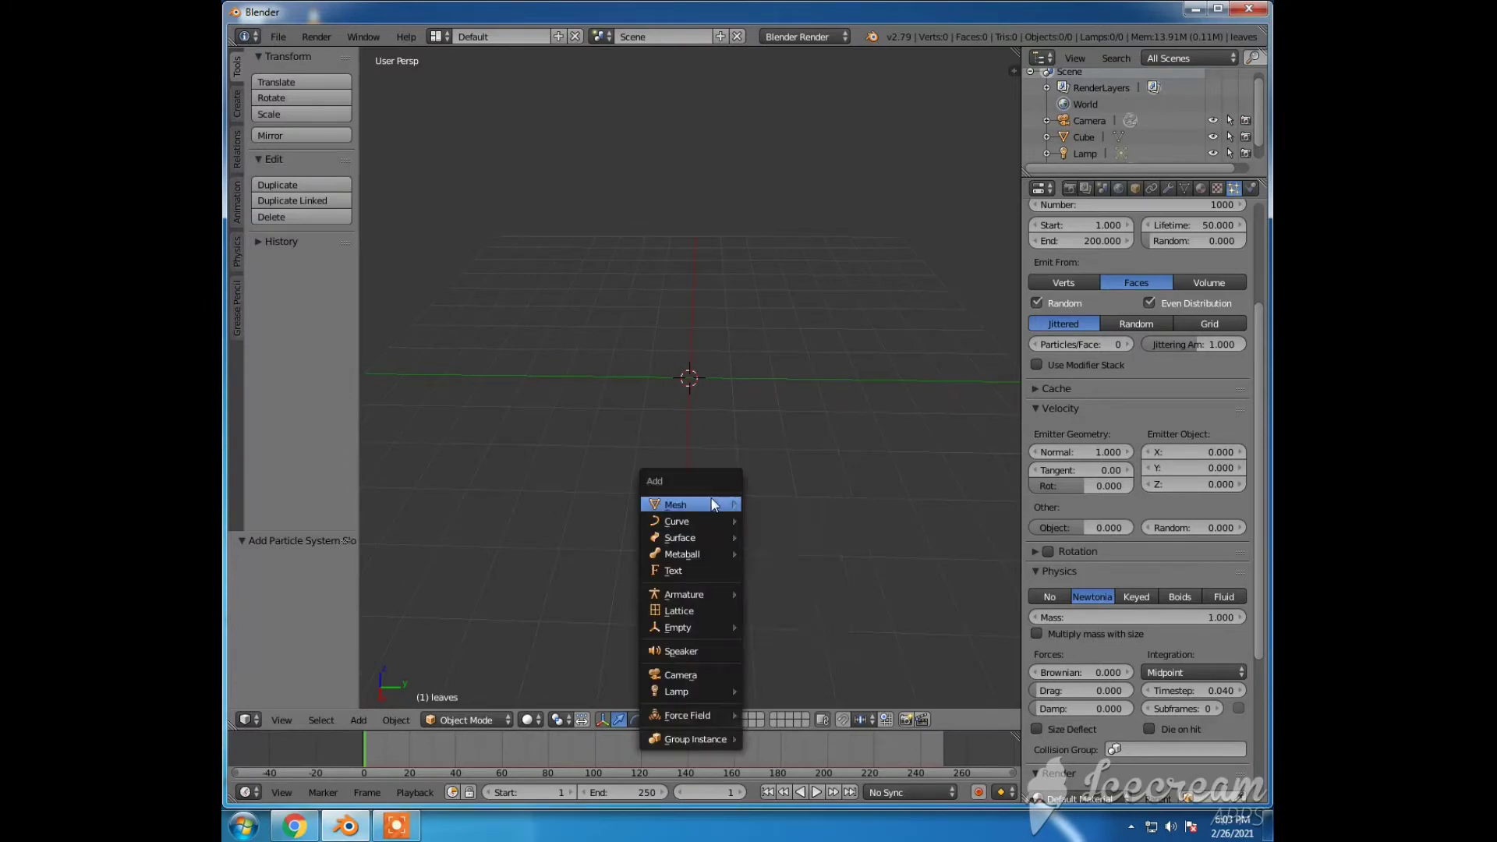
{"action": "mouse_move", "coordinate": [713, 503]}
{"action": "left_click", "coordinate": [774, 503]}
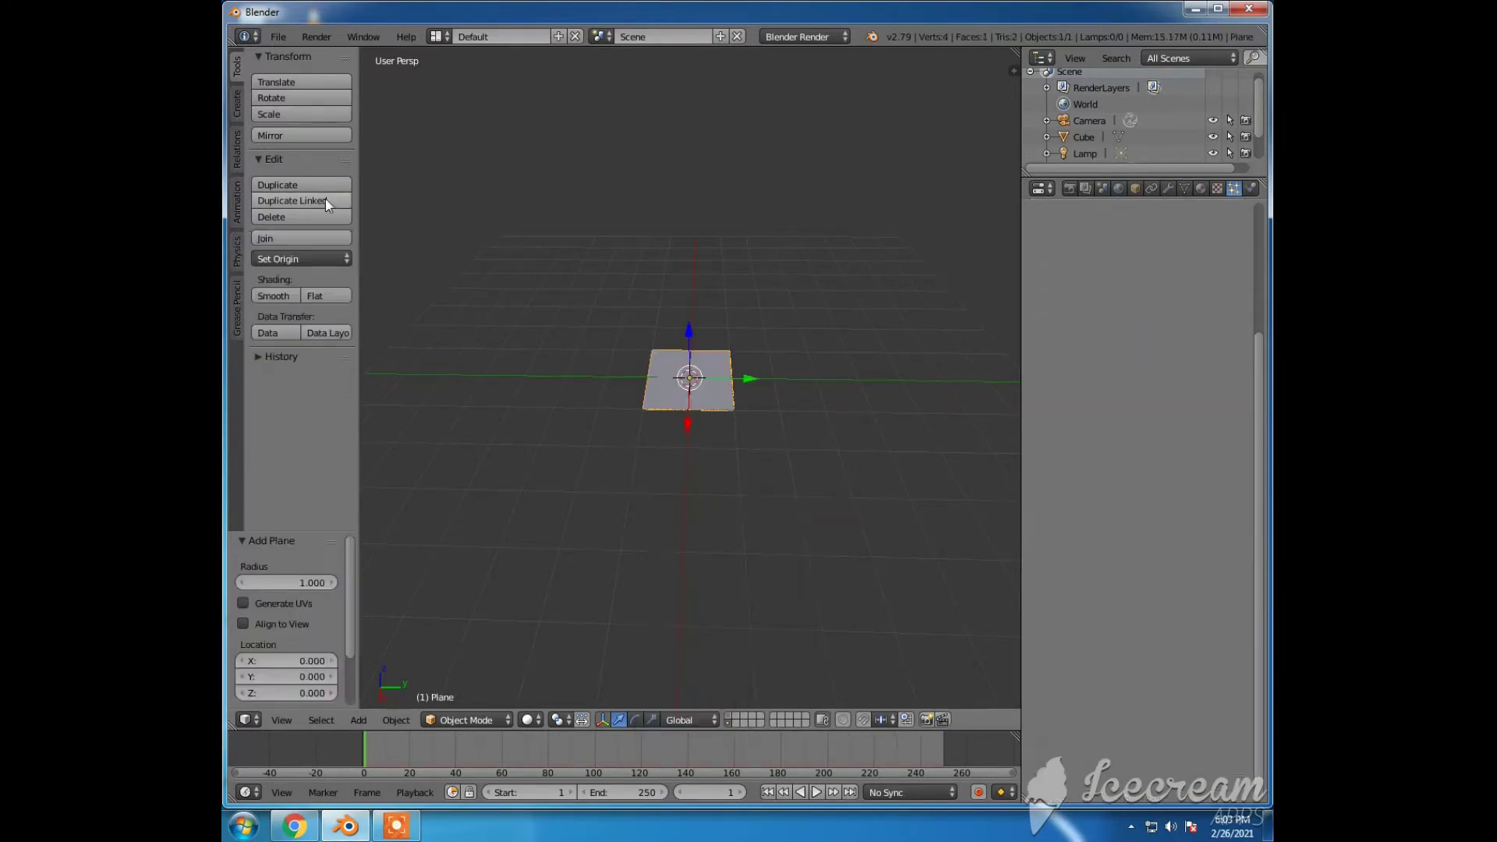
Step: Hide the tool shelf, split the 3D view into two side-by-side areas and turn one into a UV/Image Editor
{"action": "key", "text": "t"}
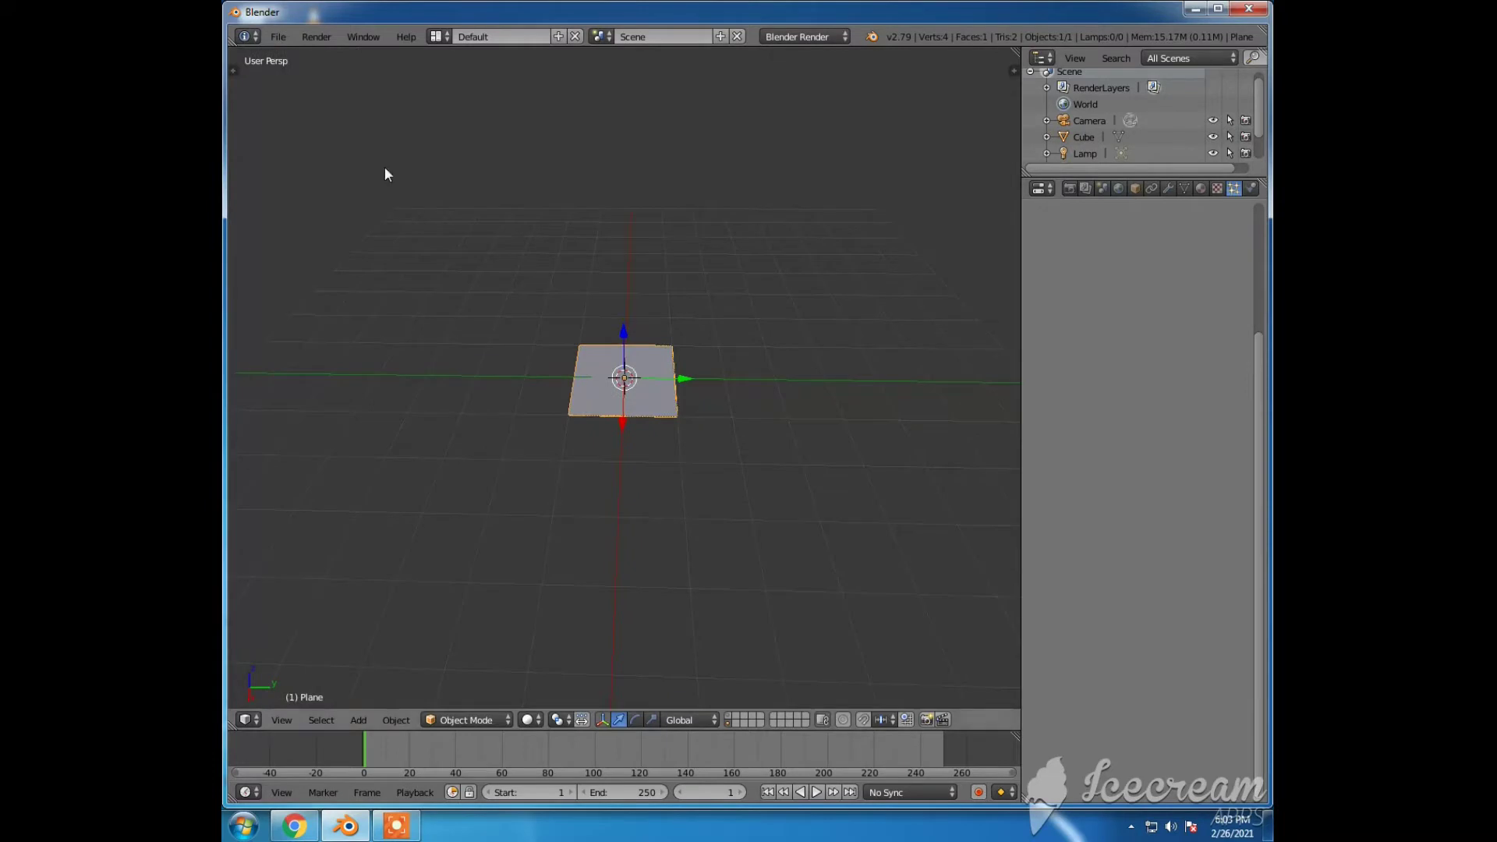
{"action": "left_click_drag", "start_coordinate": [1014, 51], "coordinate": [607, 123]}
{"action": "left_click", "coordinate": [245, 719]}
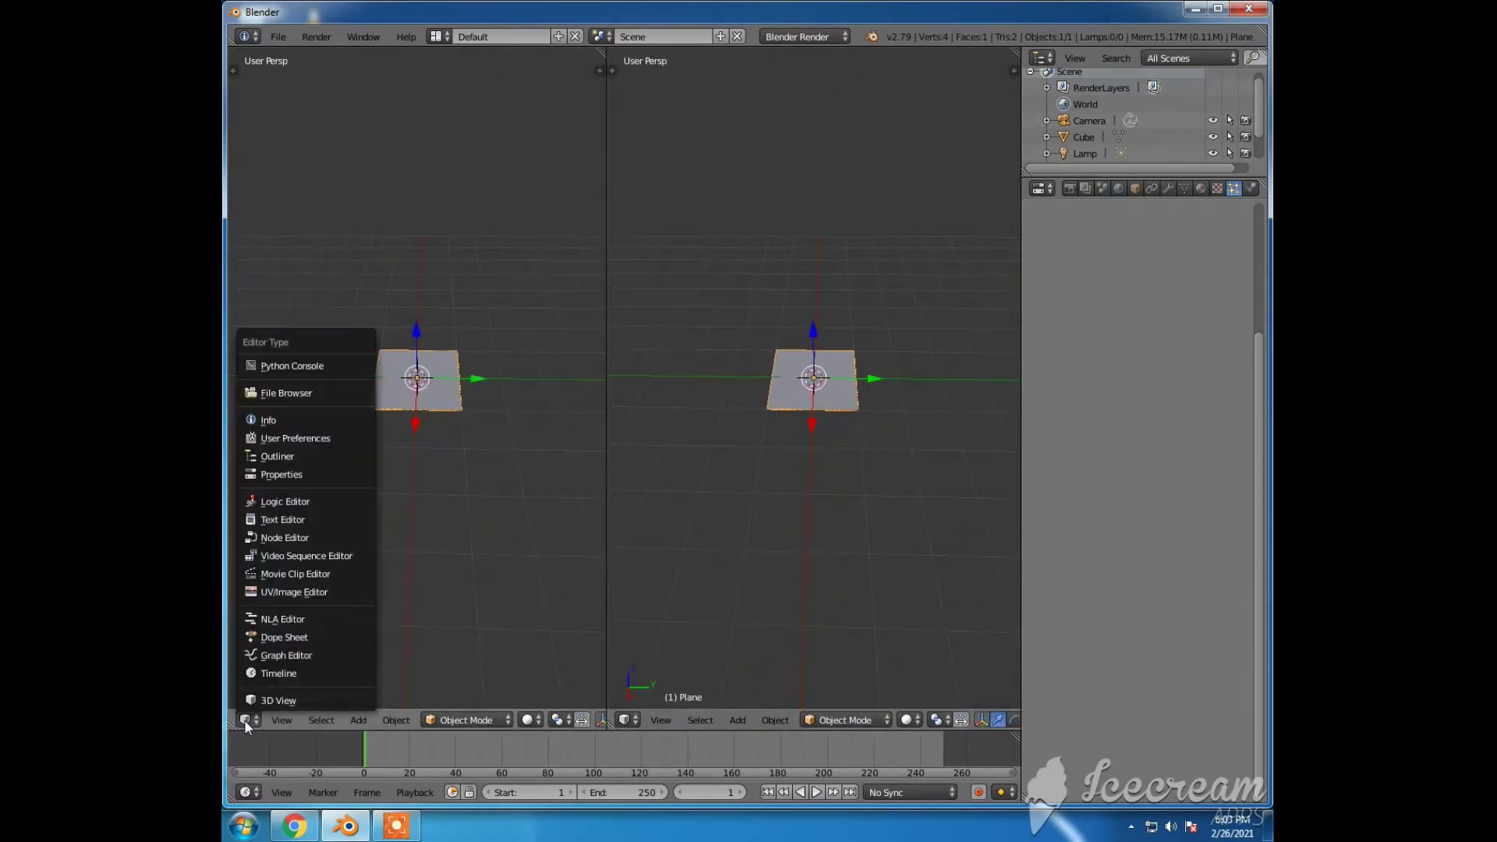
{"action": "left_click", "coordinate": [290, 591]}
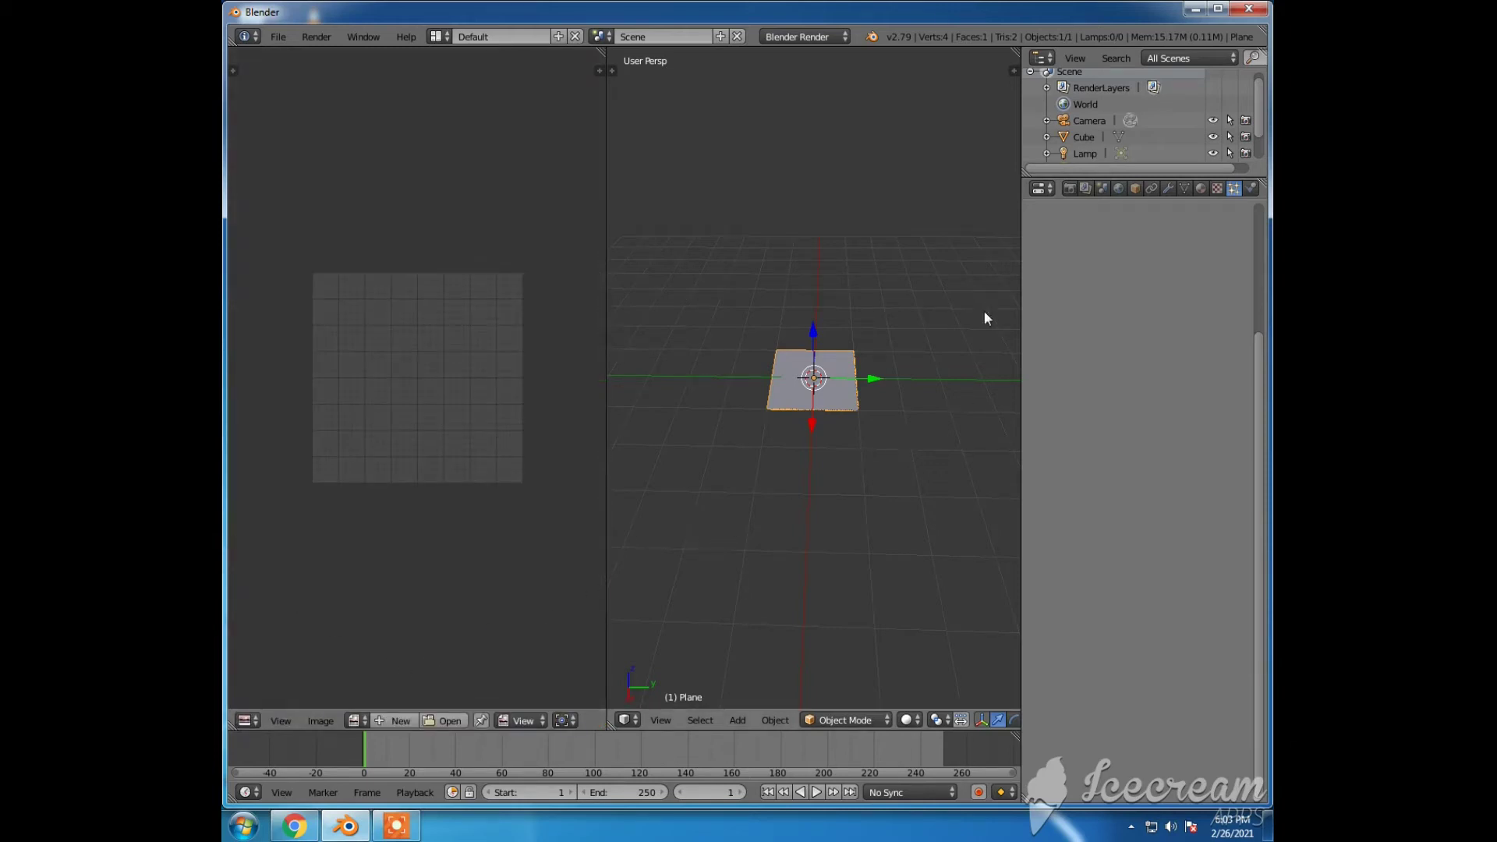
Step: Bring up the plane's material settings and change the render engine to Cycles Render
{"action": "left_click", "coordinate": [1201, 190]}
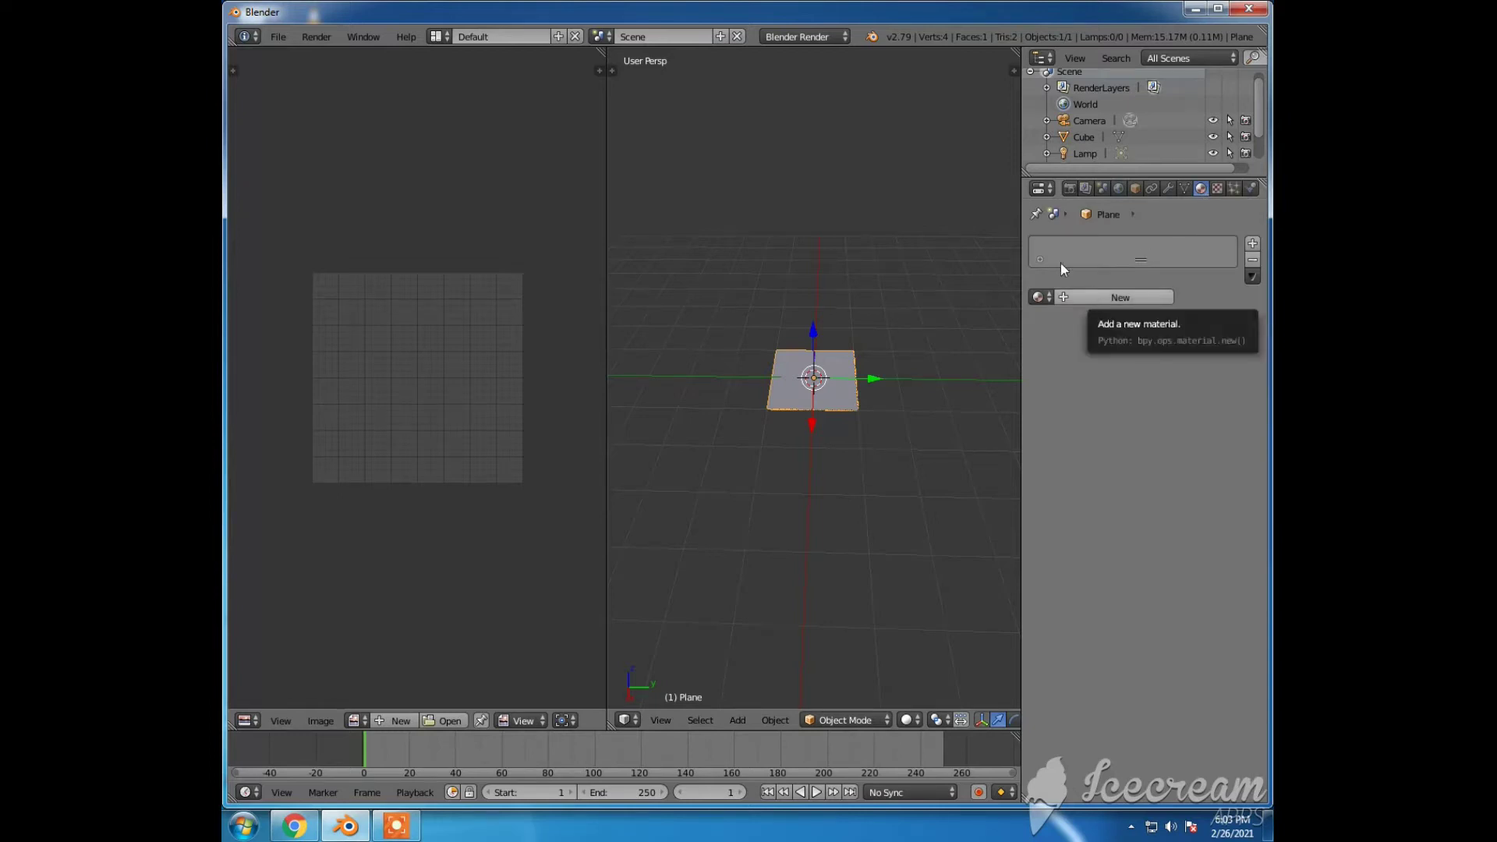
{"action": "left_click", "coordinate": [814, 37]}
{"action": "left_click", "coordinate": [812, 93]}
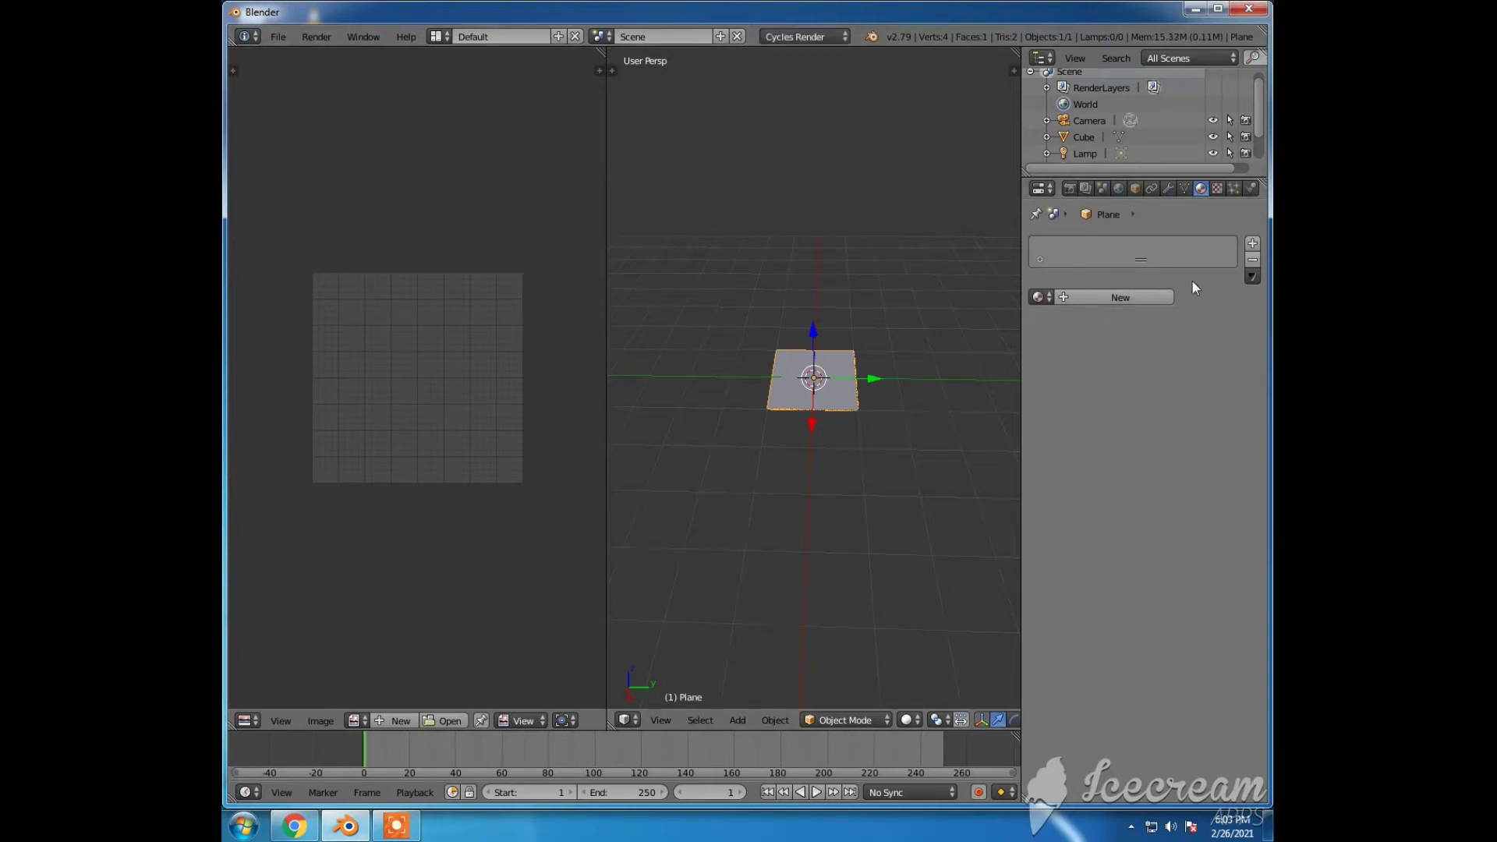
Step: Create a new material for the plane and use an Image Texture as its diffuse color input
{"action": "left_click", "coordinate": [1120, 297]}
{"action": "left_click", "coordinate": [1256, 419]}
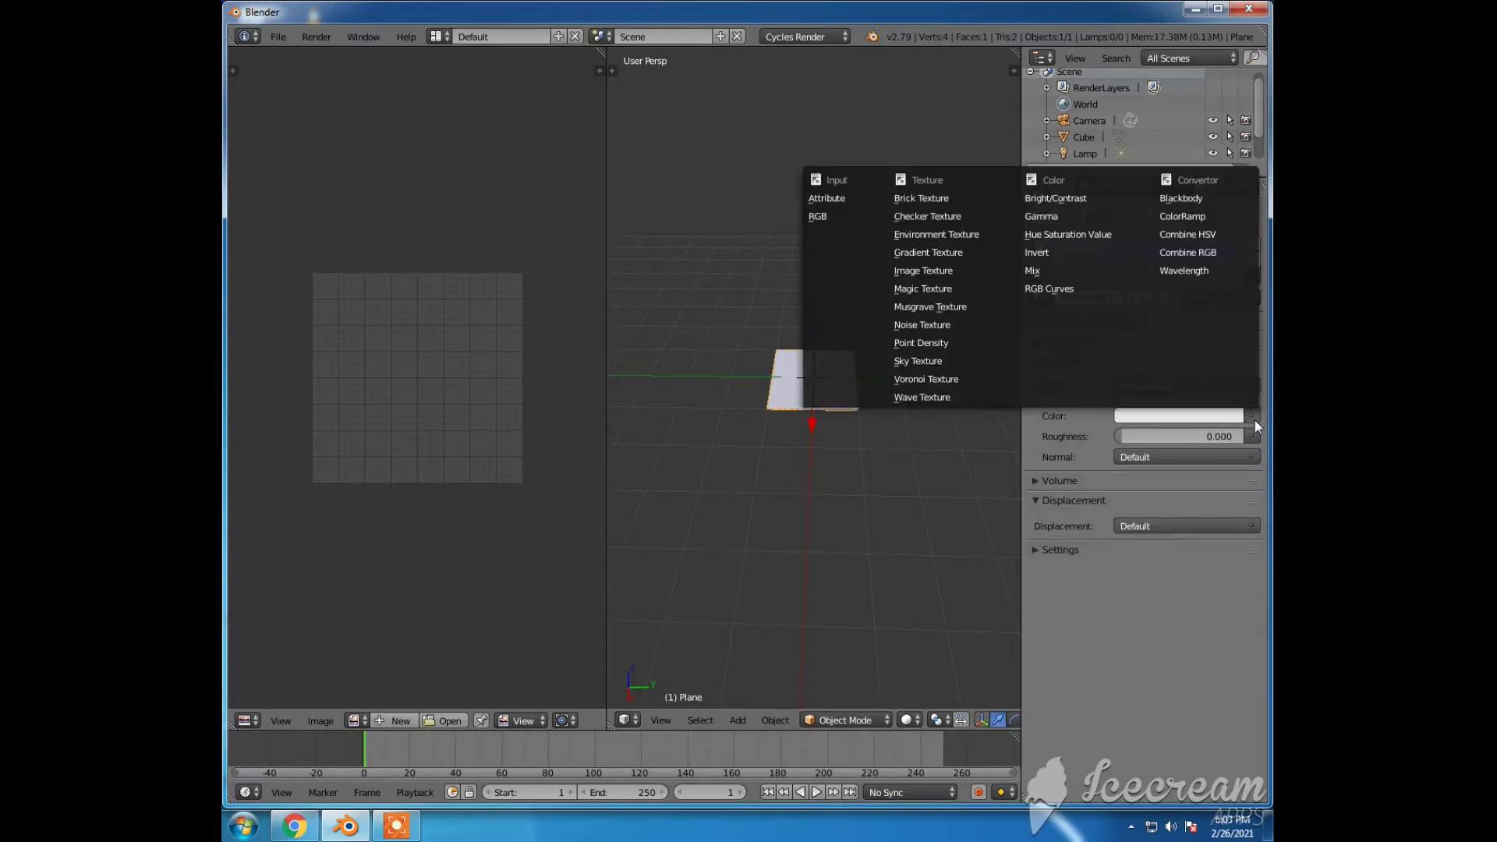
{"action": "left_click", "coordinate": [926, 273]}
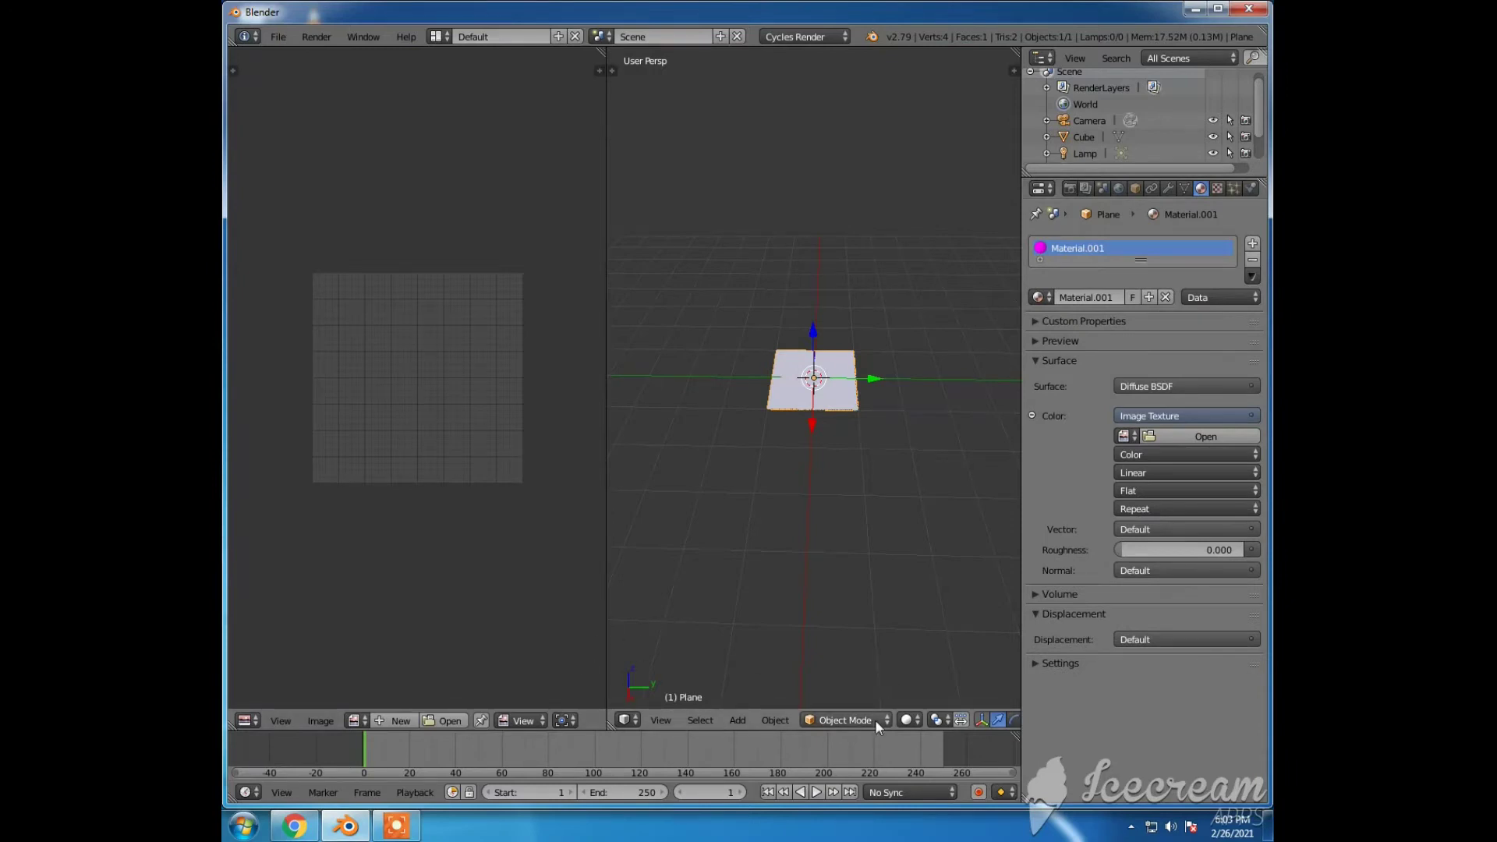
Step: Put the plane into Edit Mode and change the 3D view to textured shading
{"action": "key", "text": "Tab"}
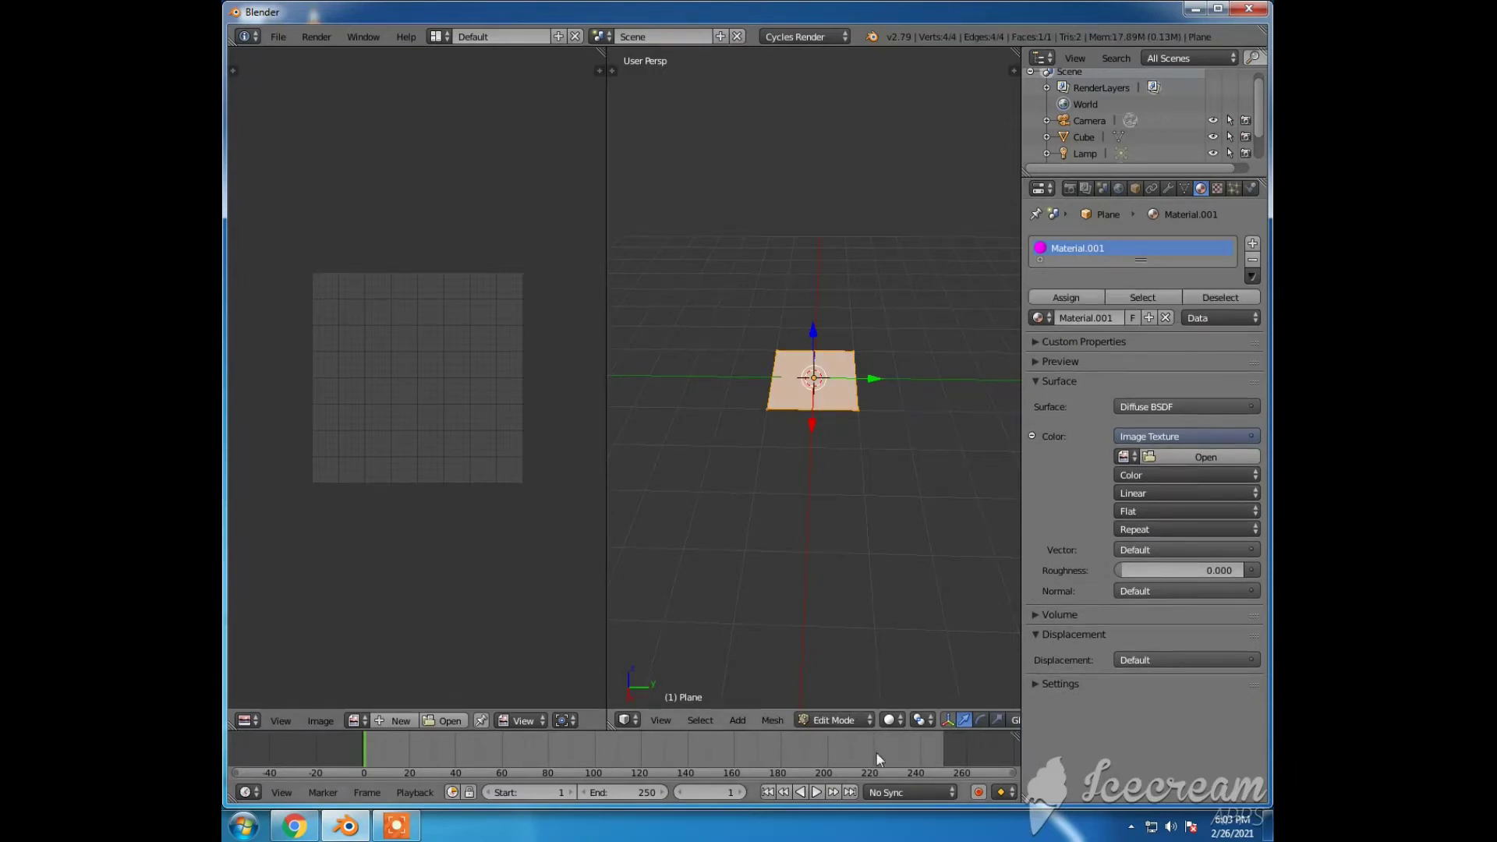
{"action": "left_click", "coordinate": [890, 720]}
{"action": "left_click", "coordinate": [907, 646]}
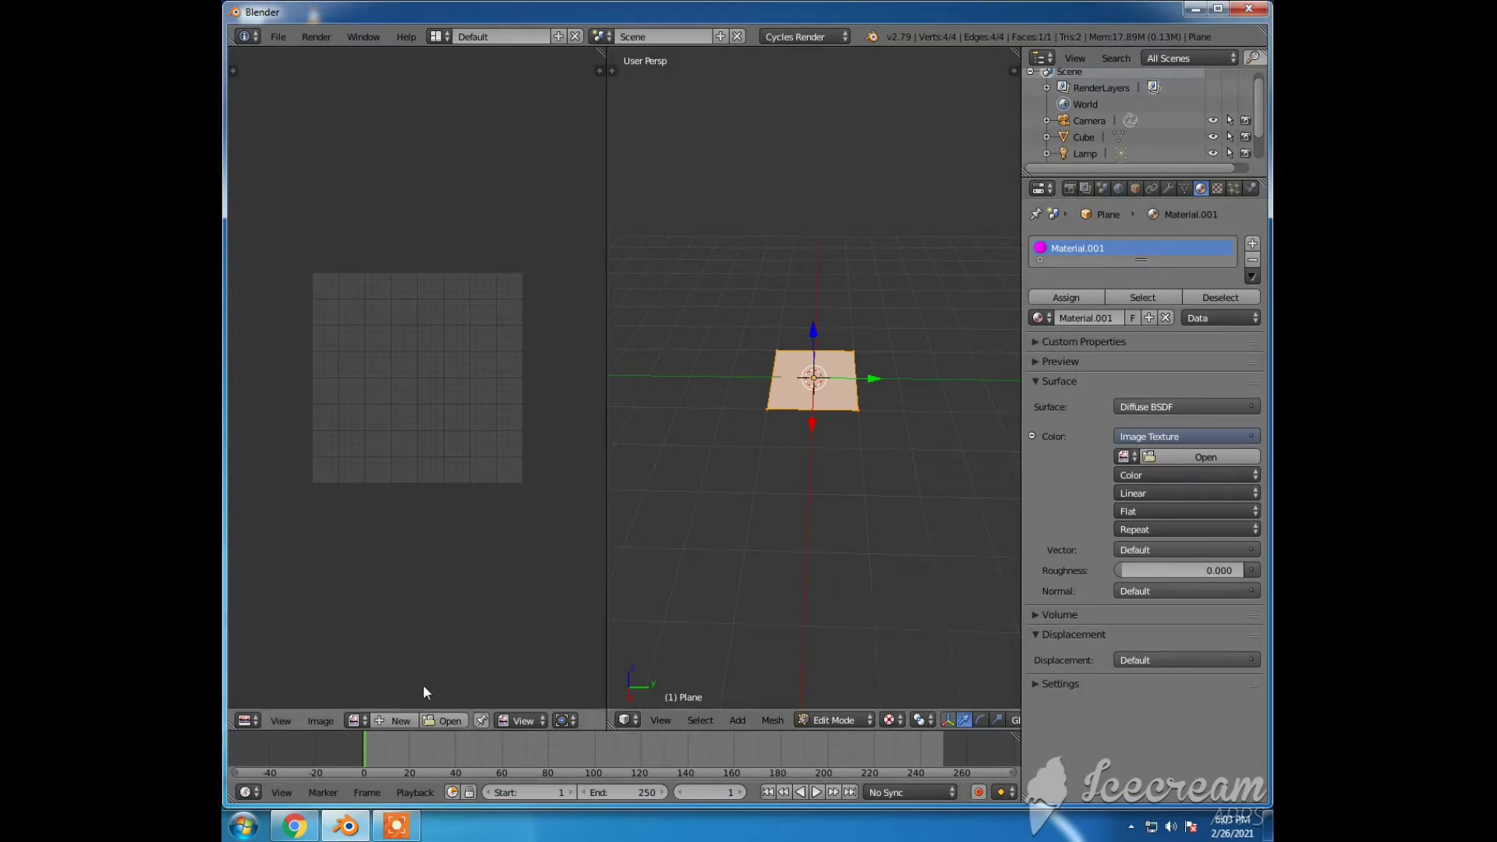
Step: Open the banknote image download (3).jpg from the Downloads folder in the UV/Image Editor, browsing by thumbnails
{"action": "left_click", "coordinate": [441, 720]}
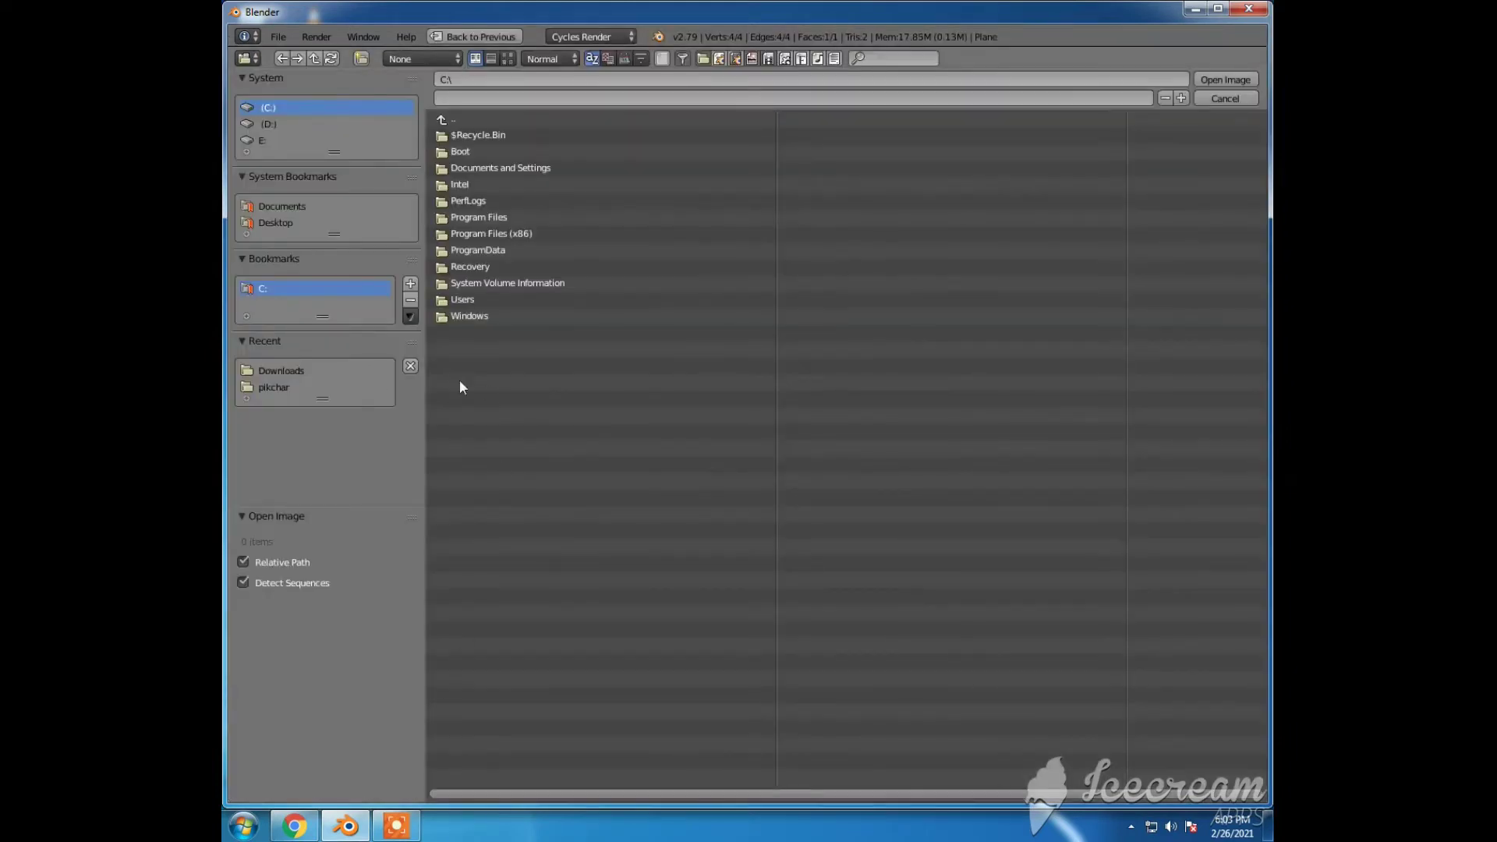
{"action": "left_click", "coordinate": [305, 370]}
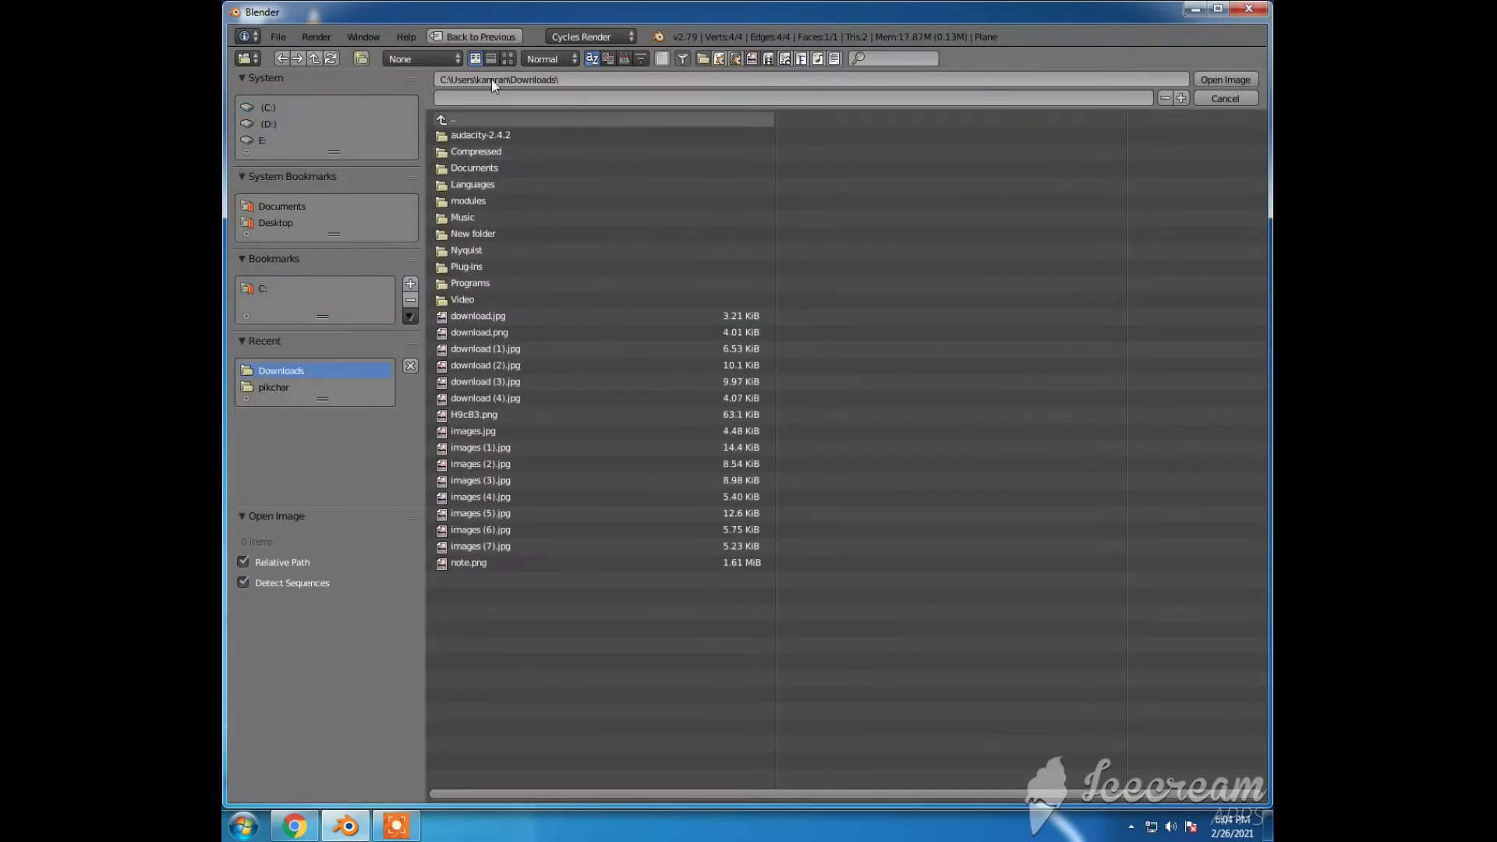
{"action": "left_click", "coordinate": [507, 58]}
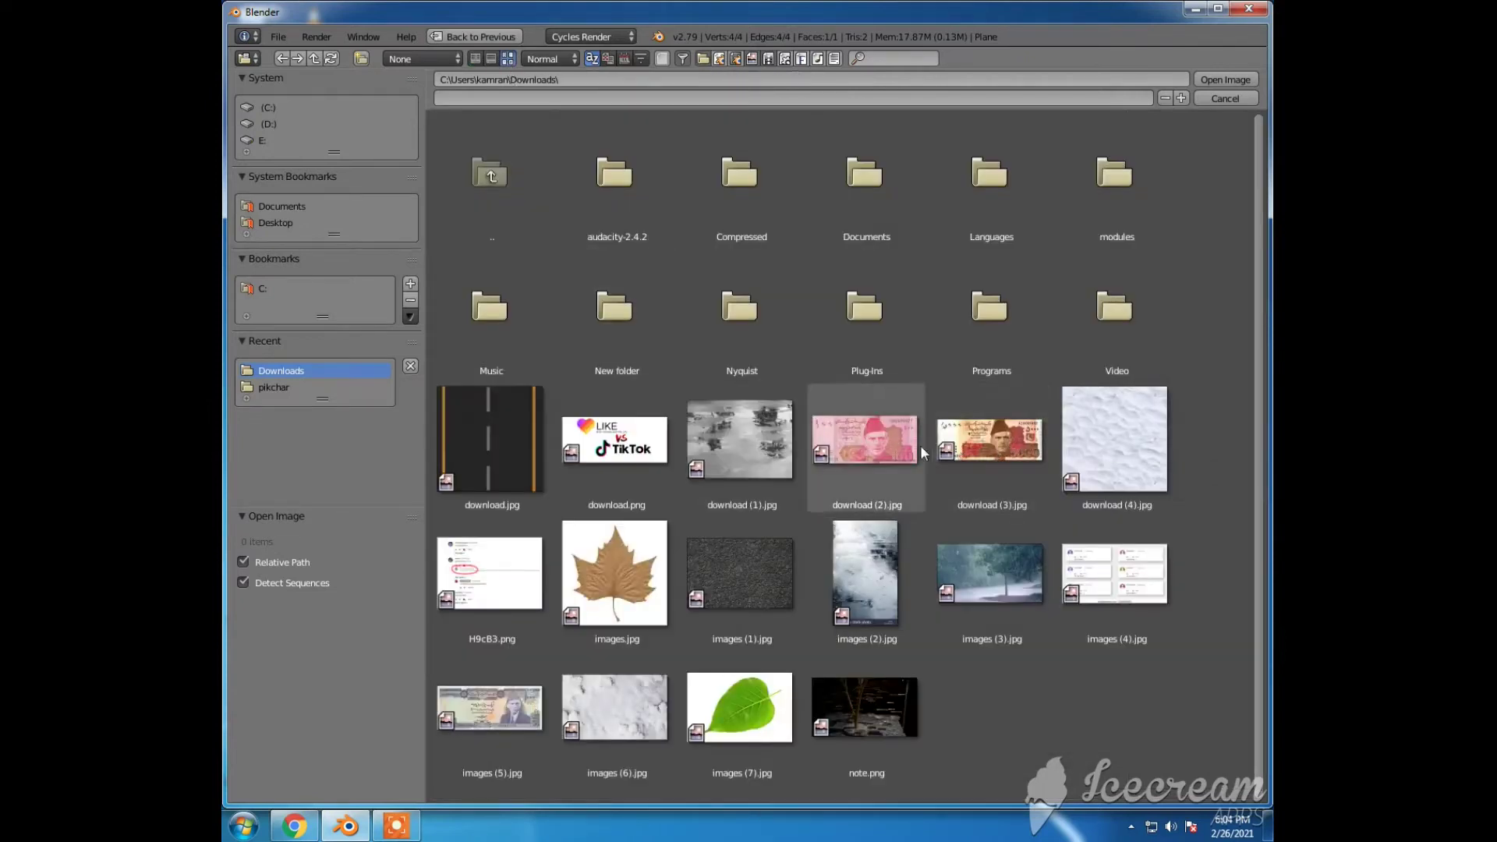
{"action": "left_click", "coordinate": [984, 445]}
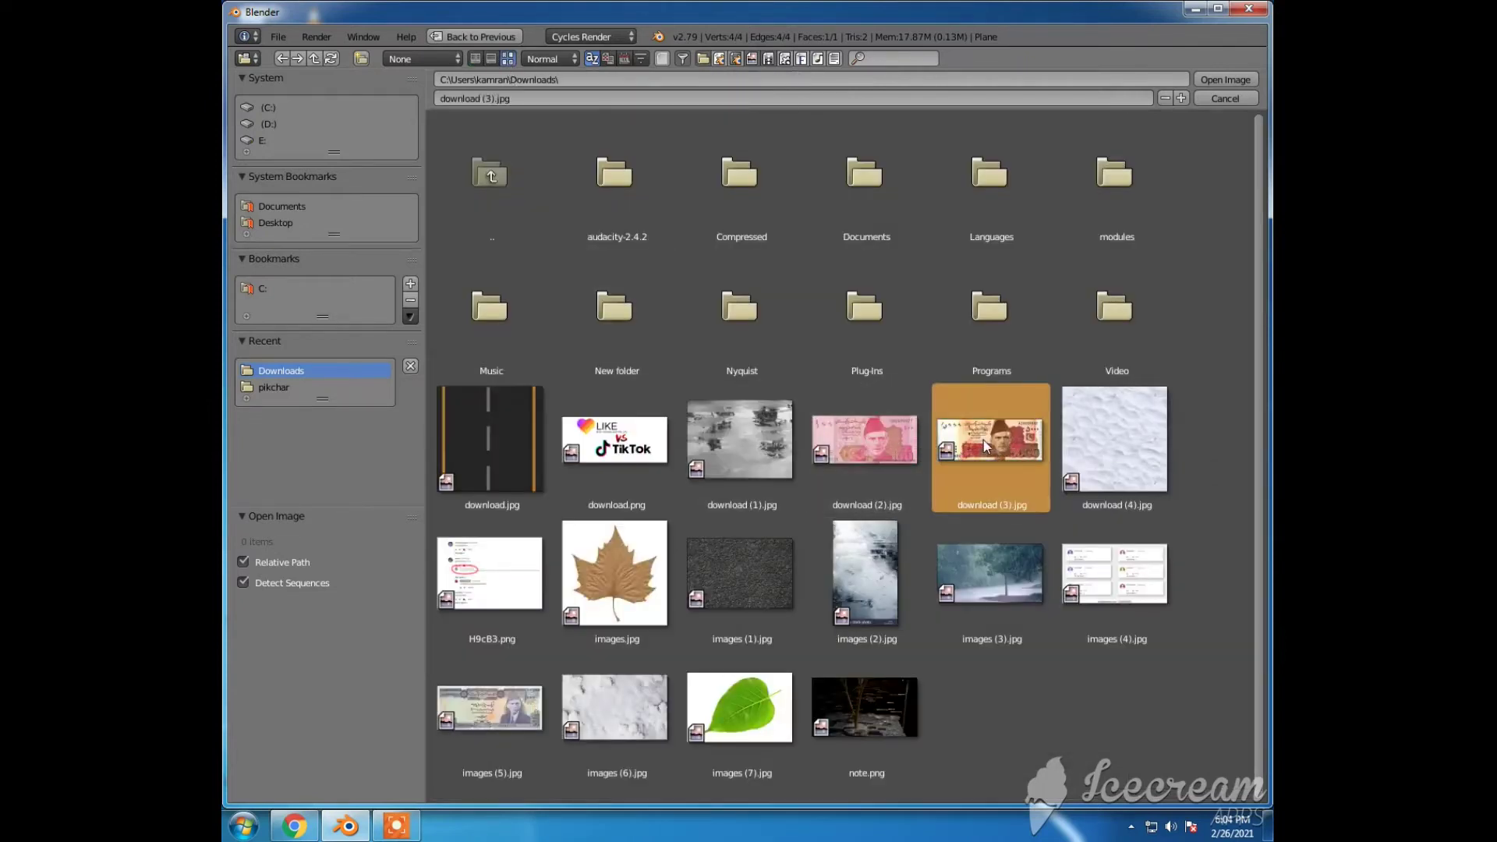
{"action": "left_click", "coordinate": [1225, 79]}
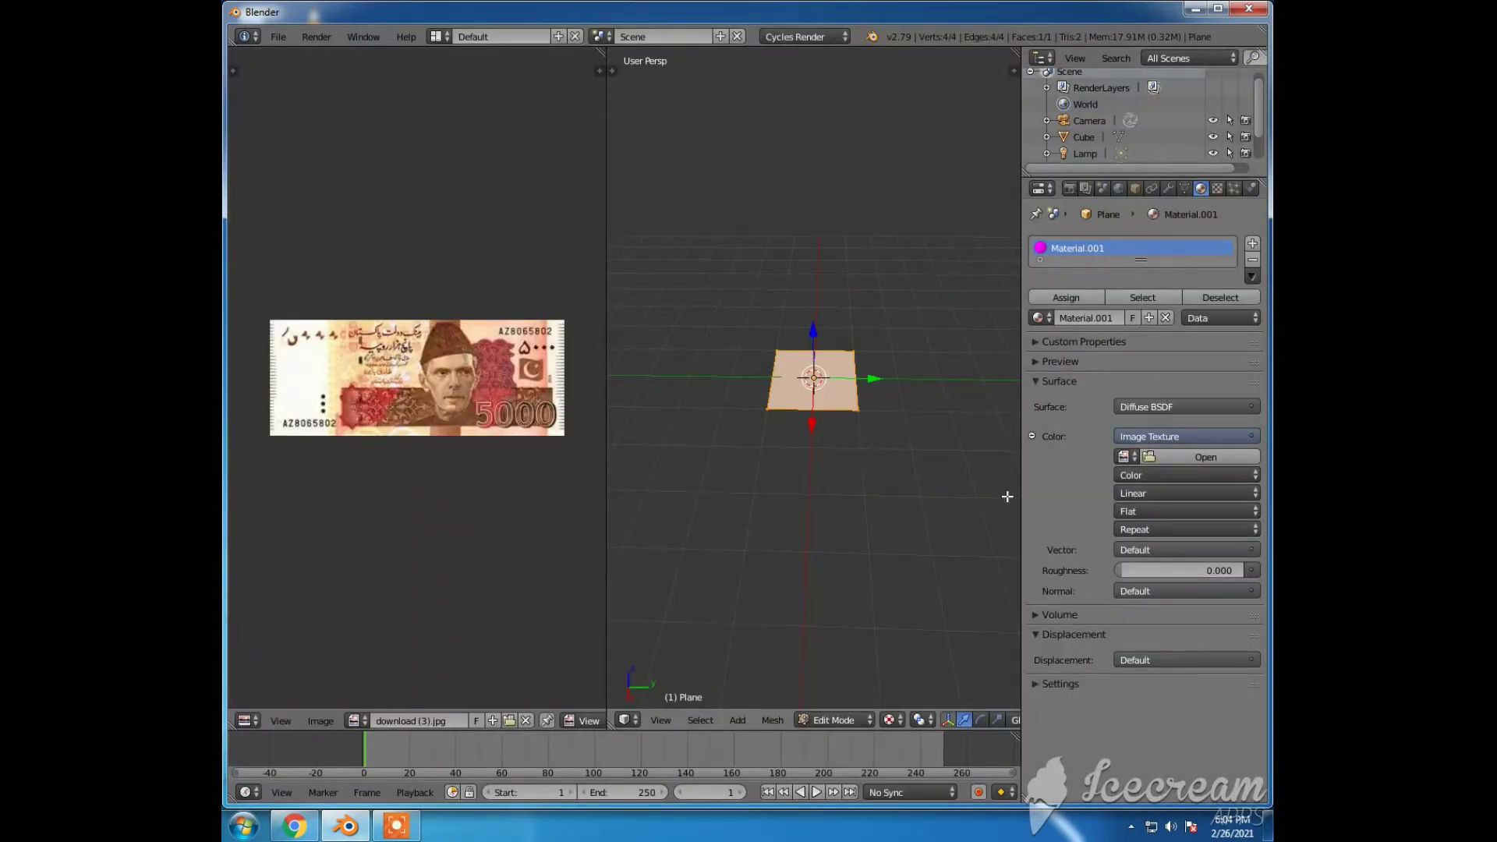
Step: Assign download (3).jpg to the plane material's Image Texture and unwrap the plane's UVs
{"action": "left_click", "coordinate": [1123, 457]}
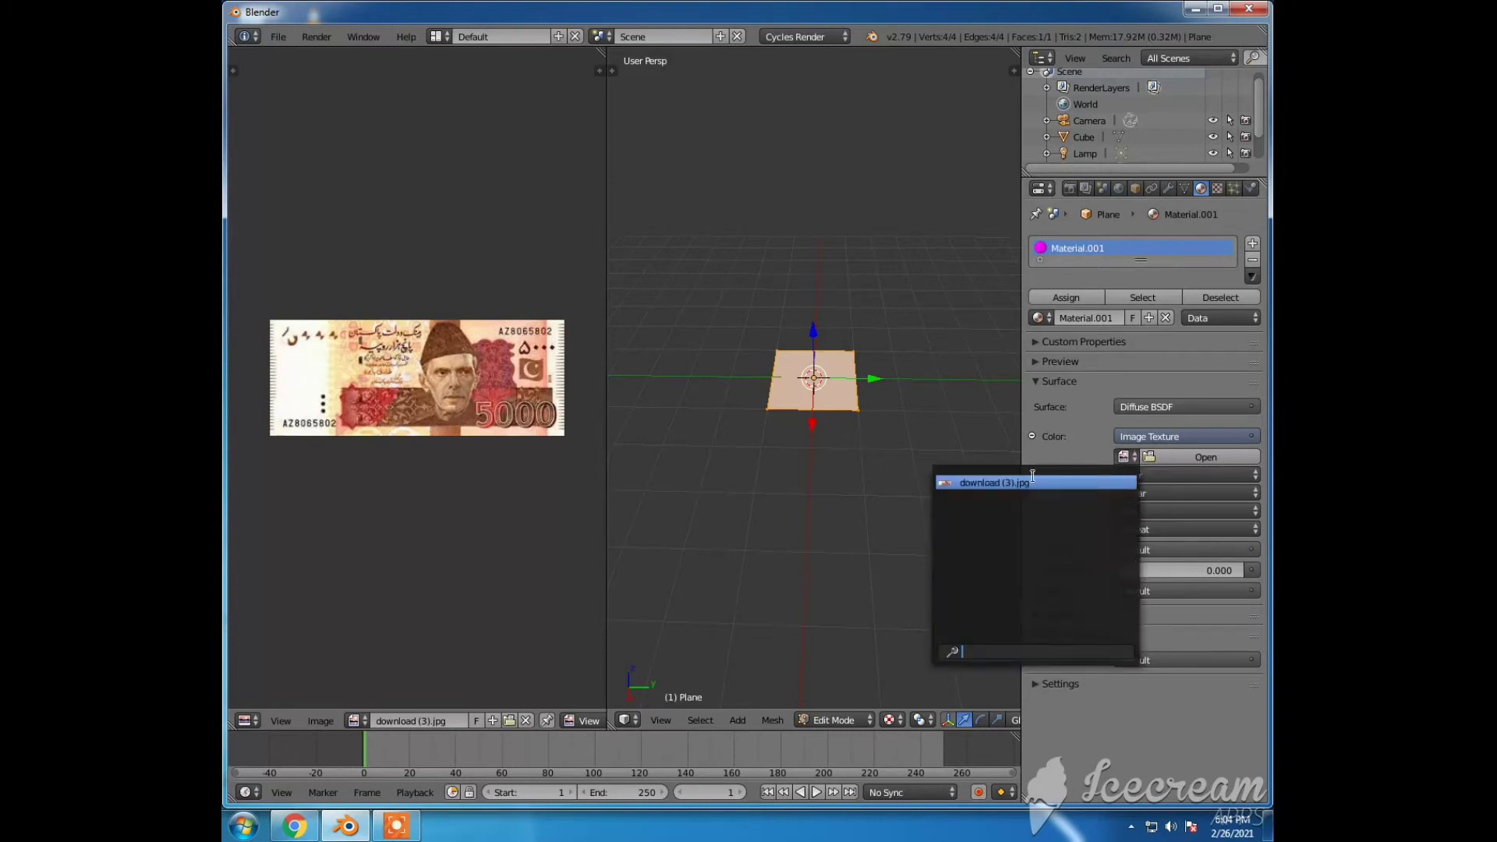
{"action": "left_click", "coordinate": [980, 486]}
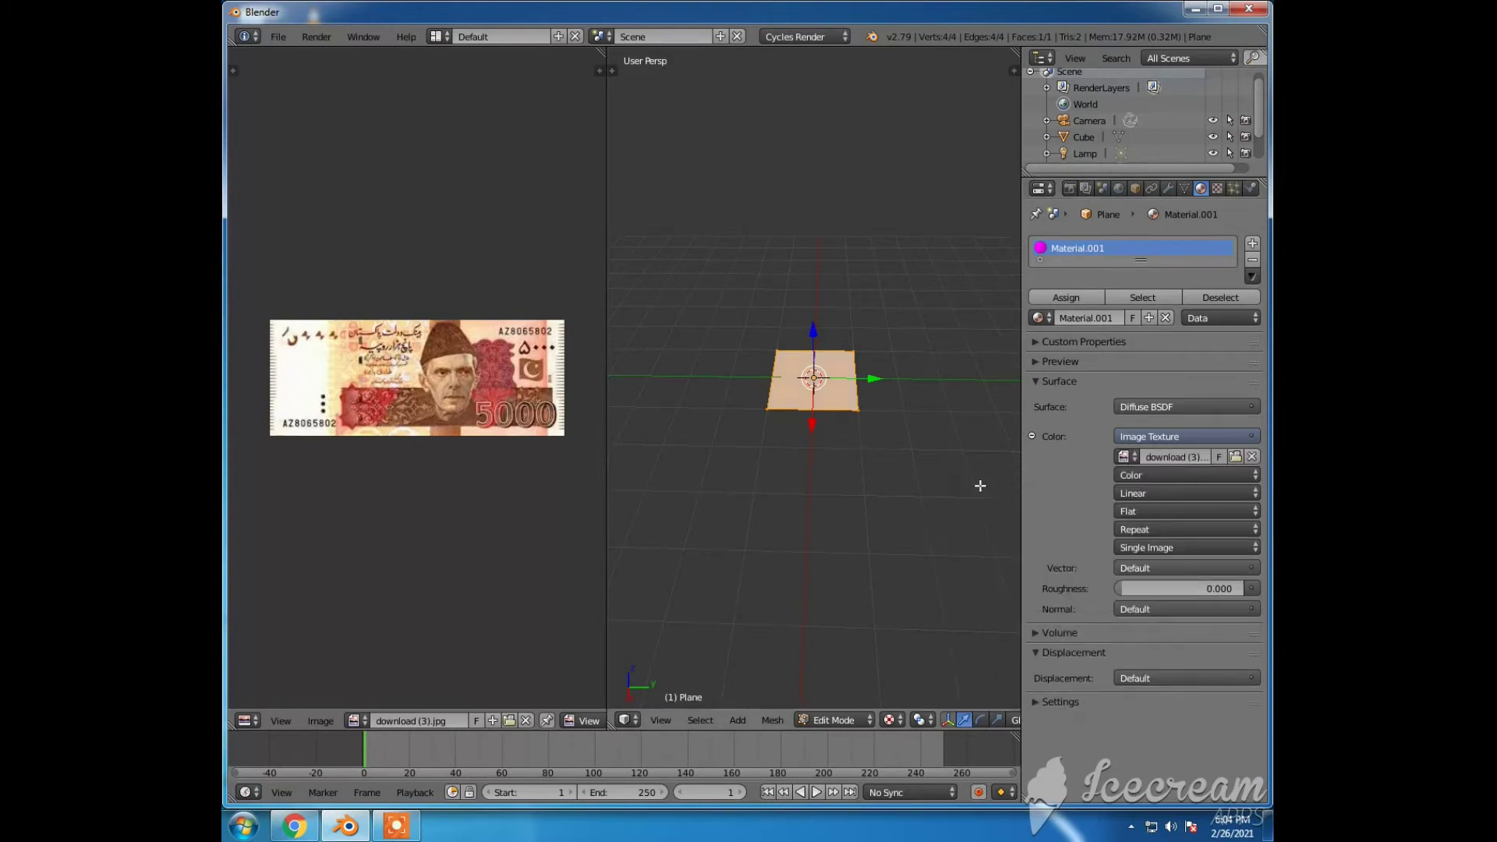
{"action": "key", "text": "u"}
{"action": "left_click", "coordinate": [849, 414]}
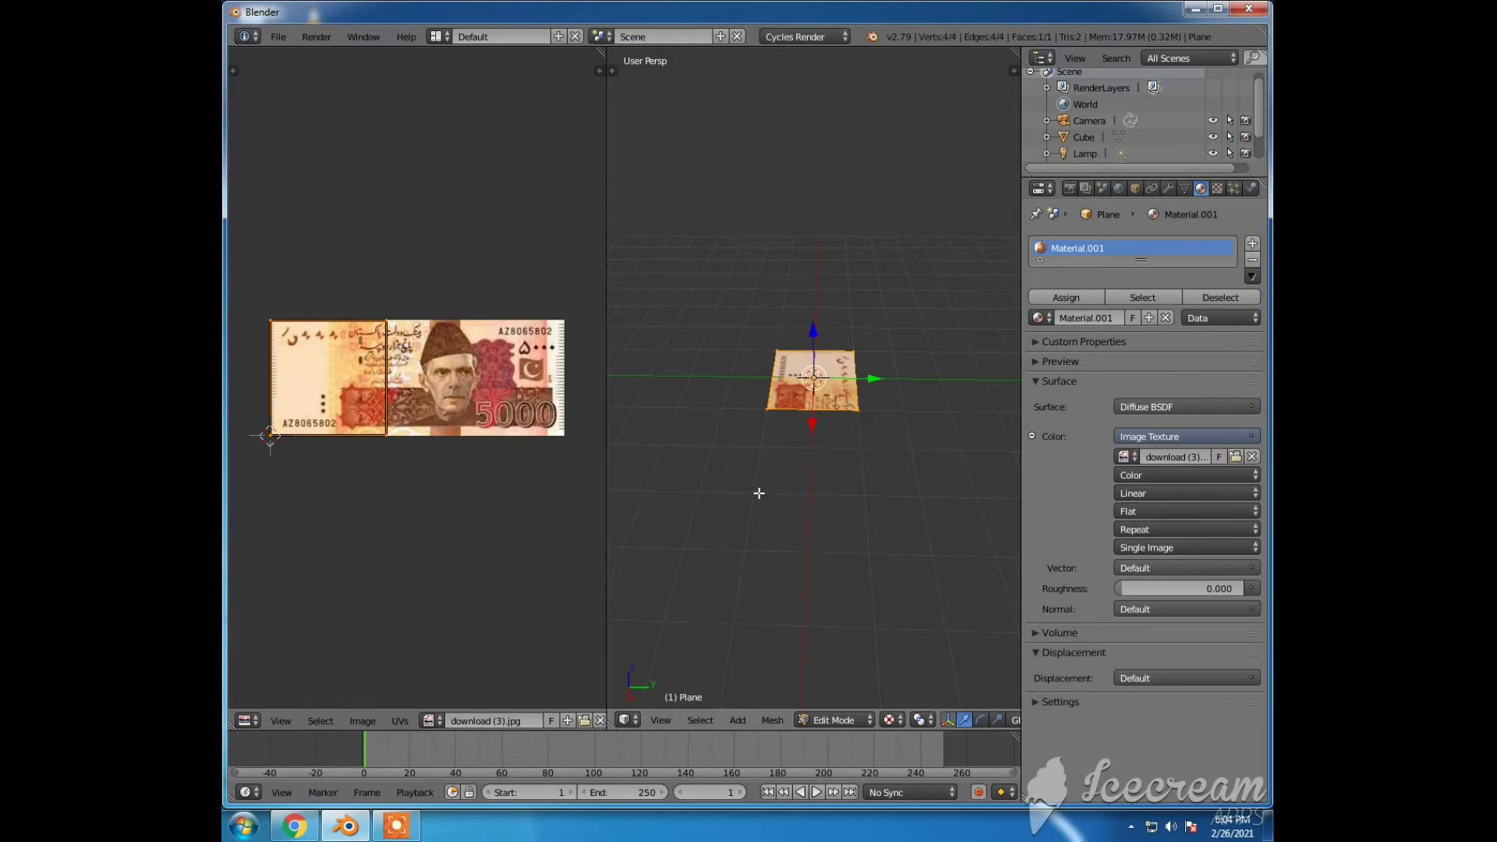
Step: Scale the UV face along X and move it so that it covers the whole banknote image
{"action": "middle_click_drag", "start_coordinate": [577, 476], "coordinate": [581, 479]}
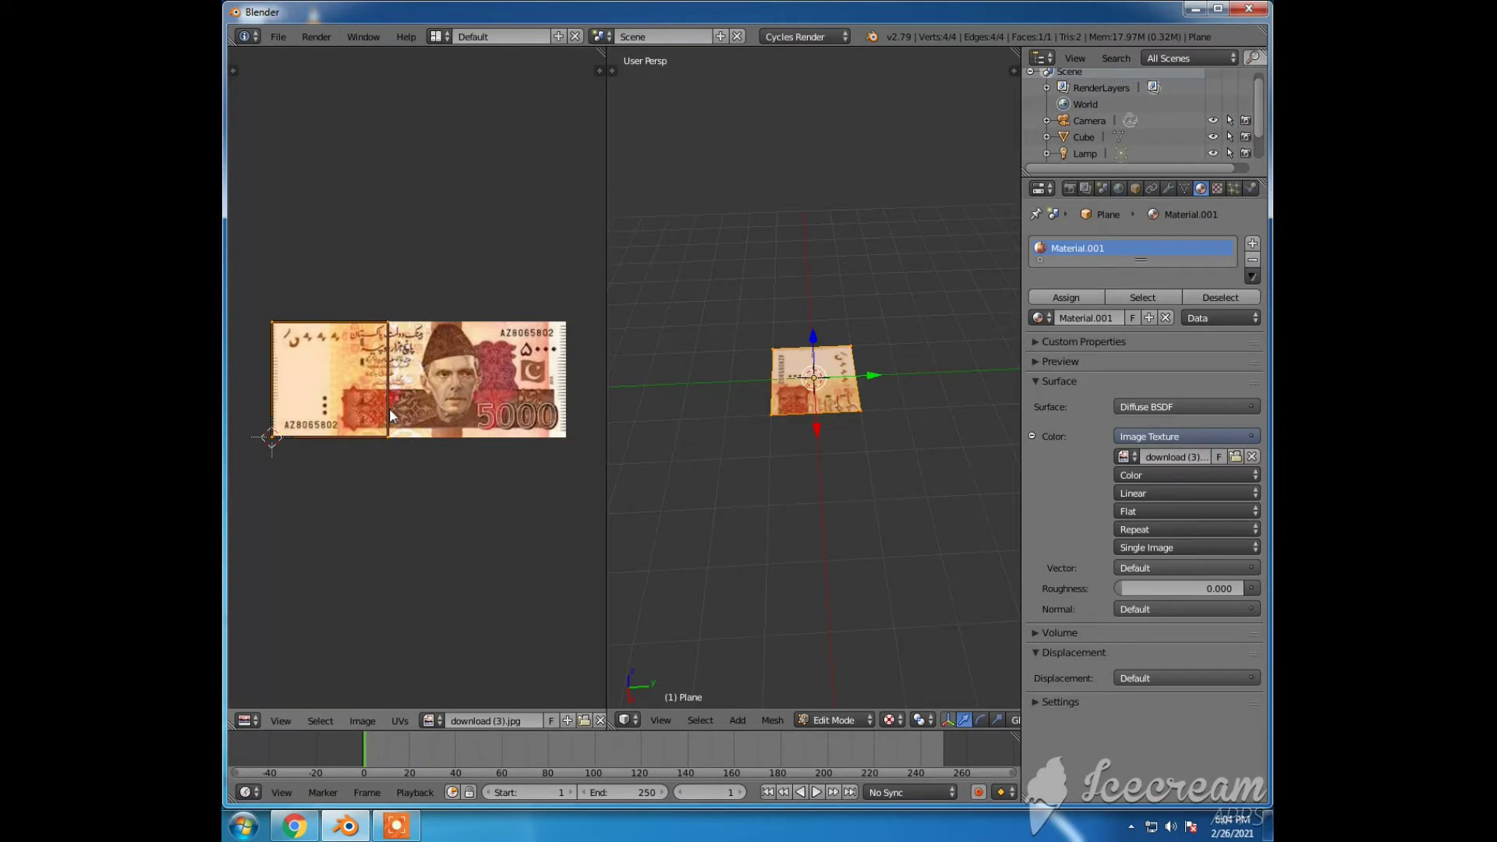
{"action": "key", "text": "s"}
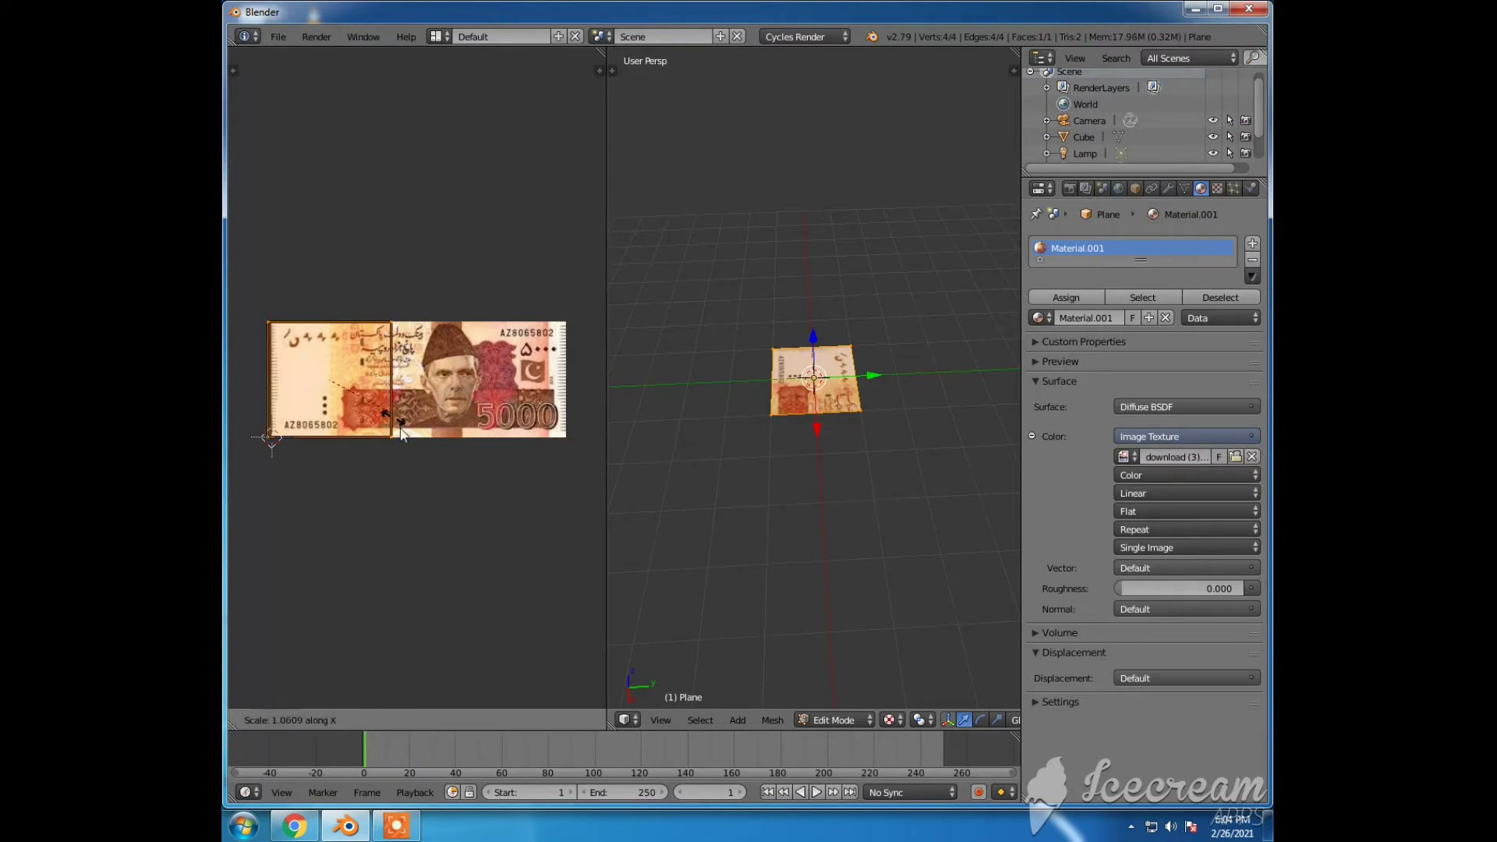
{"action": "left_click", "coordinate": [457, 478]}
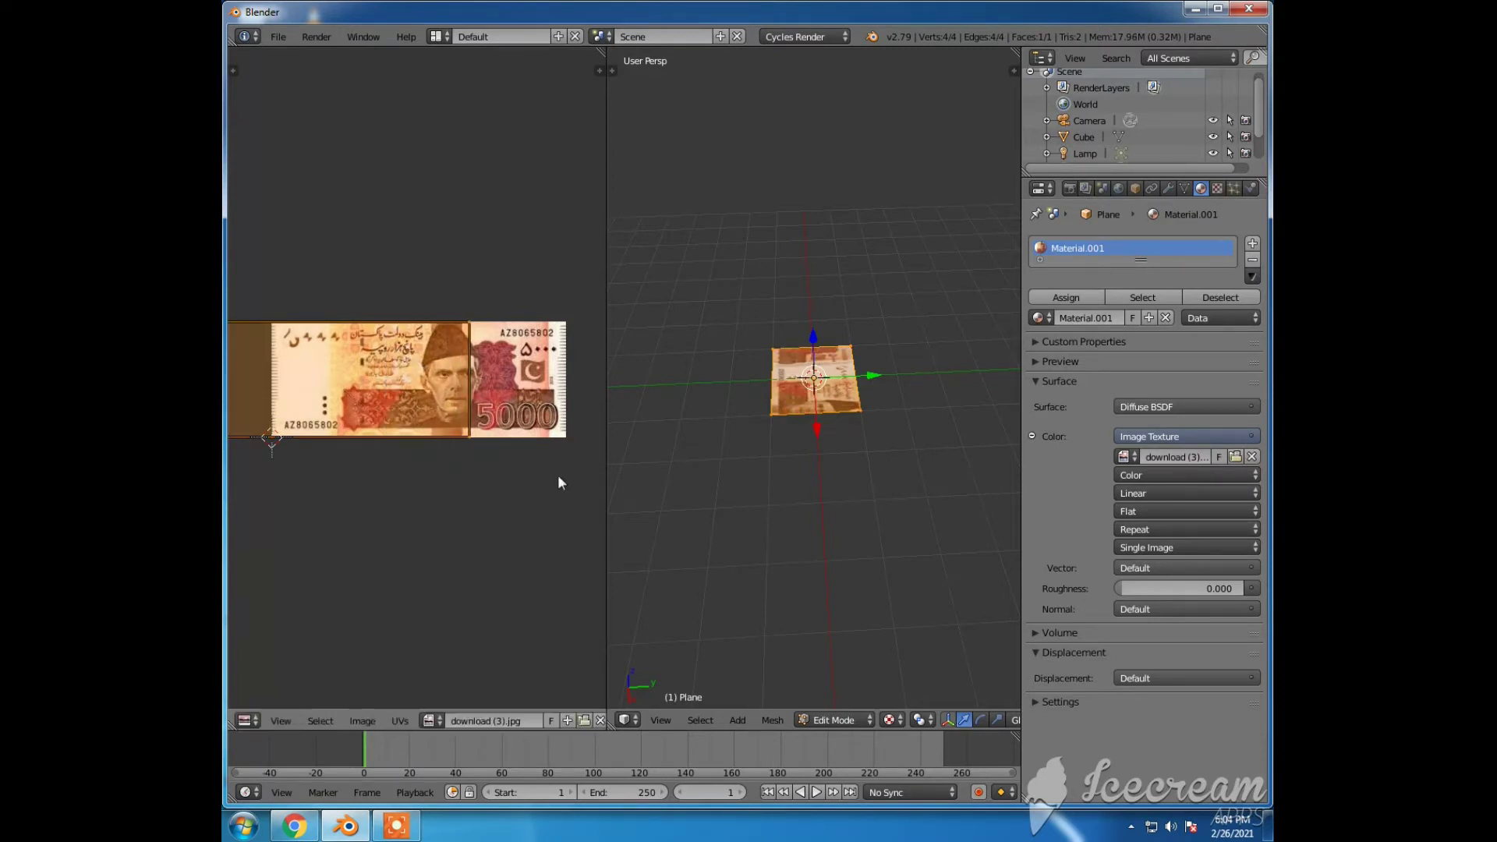
{"action": "key", "text": "g"}
{"action": "right_click", "coordinate": [816, 453]}
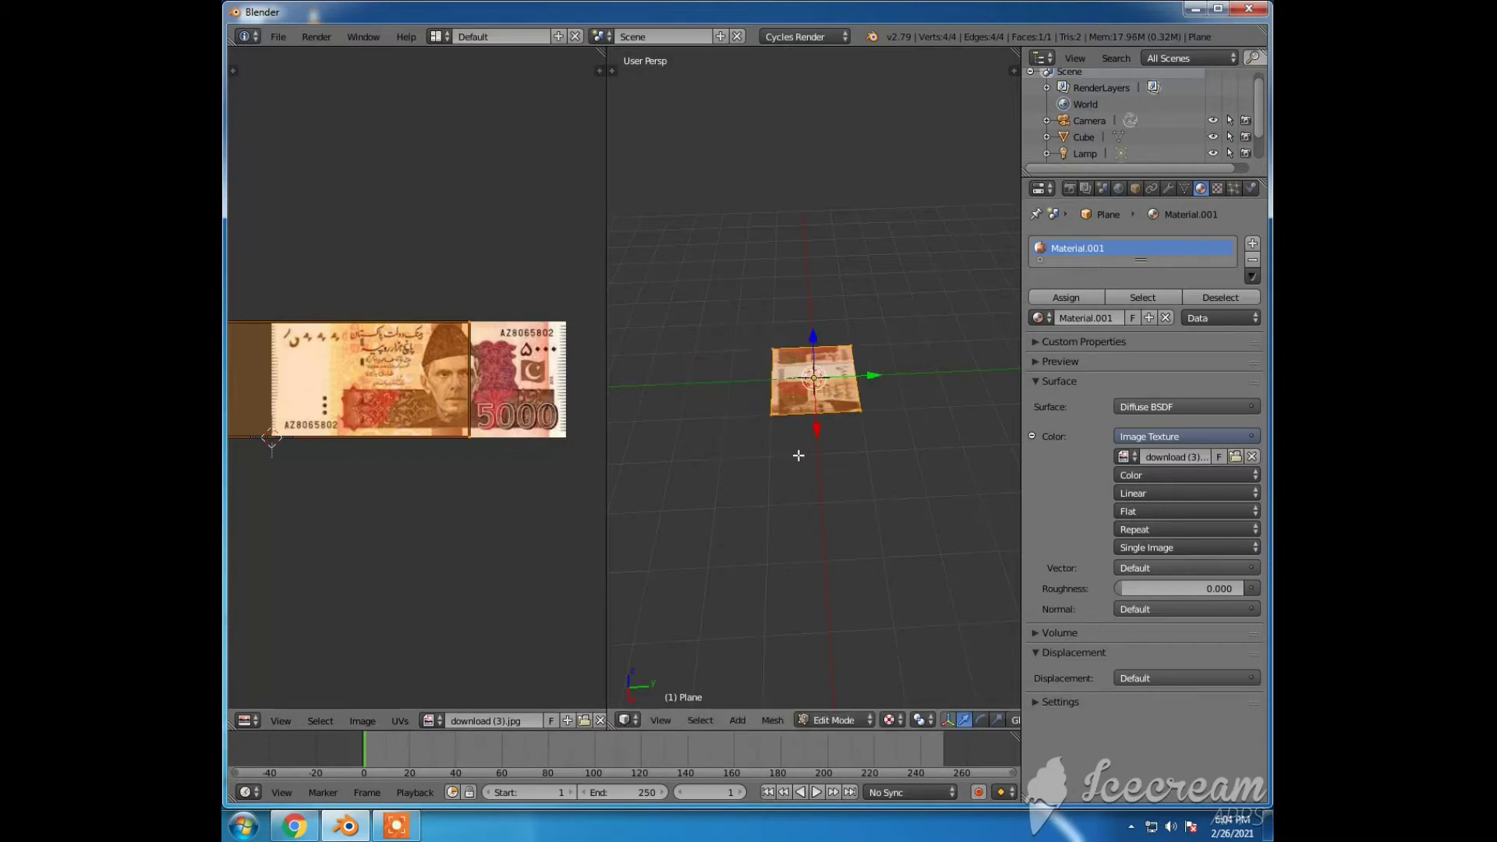
{"action": "key", "text": "g"}
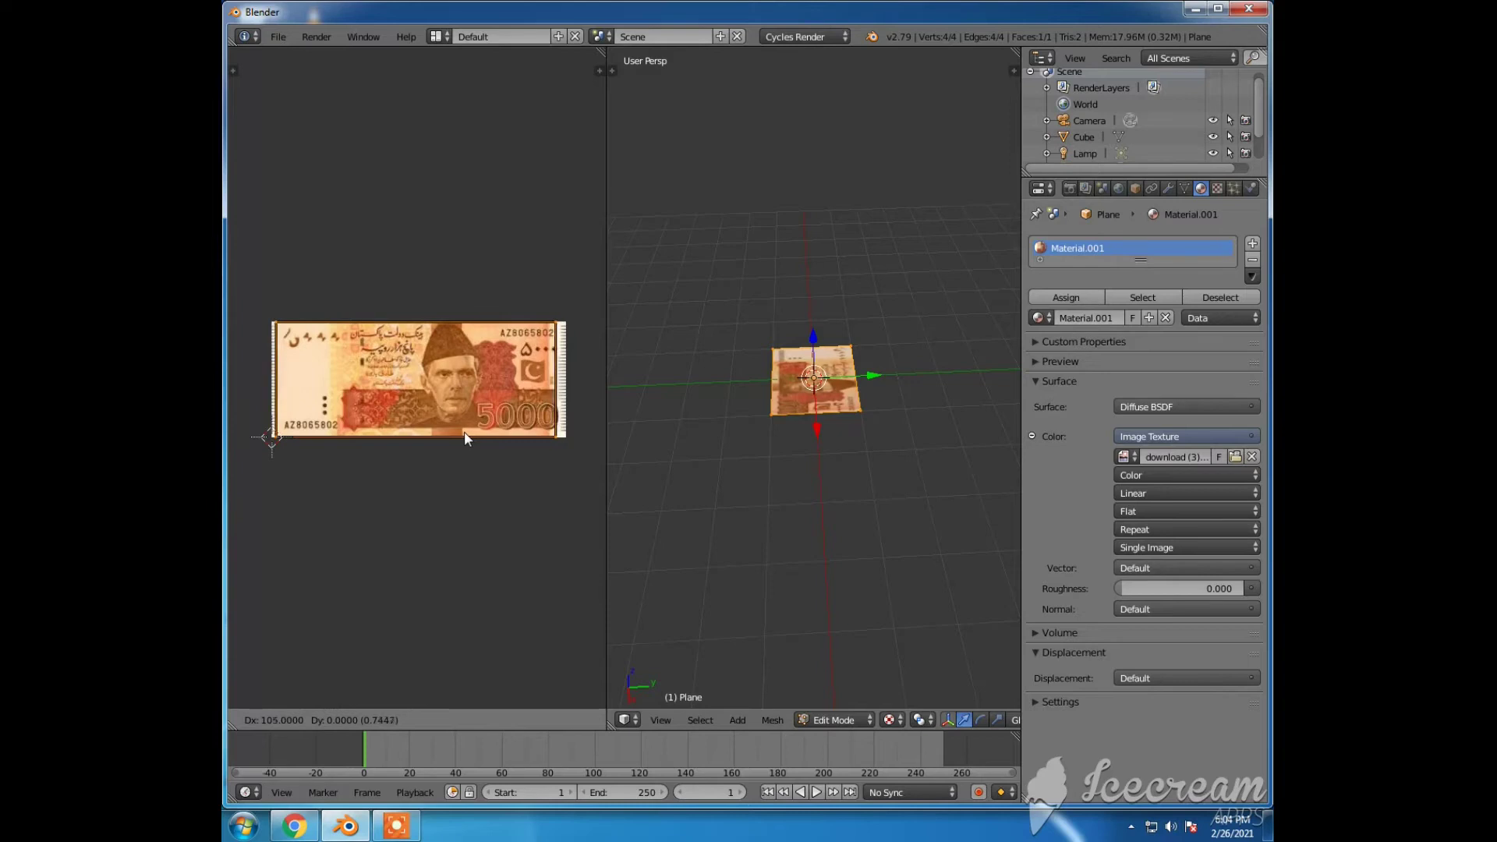
{"action": "left_click", "coordinate": [465, 433]}
{"action": "key", "text": "s"}
{"action": "key", "text": "x"}
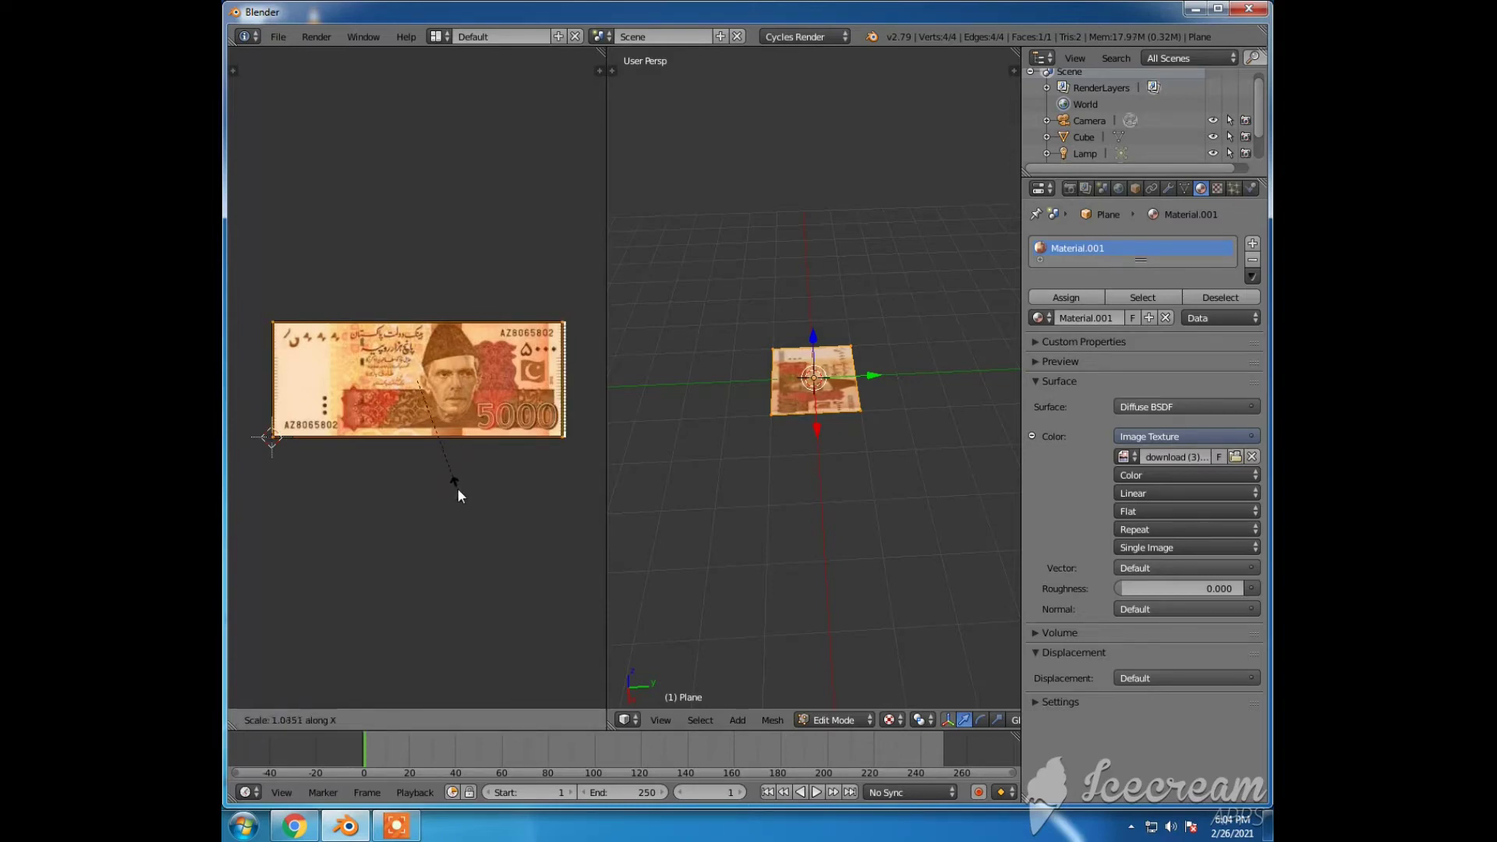
{"action": "left_click", "coordinate": [457, 488]}
Step: Return to Object Mode in a single 3D view and stretch the plane along X to a scale of about 2.28
{"action": "middle_click_drag", "start_coordinate": [699, 471], "coordinate": [750, 543]}
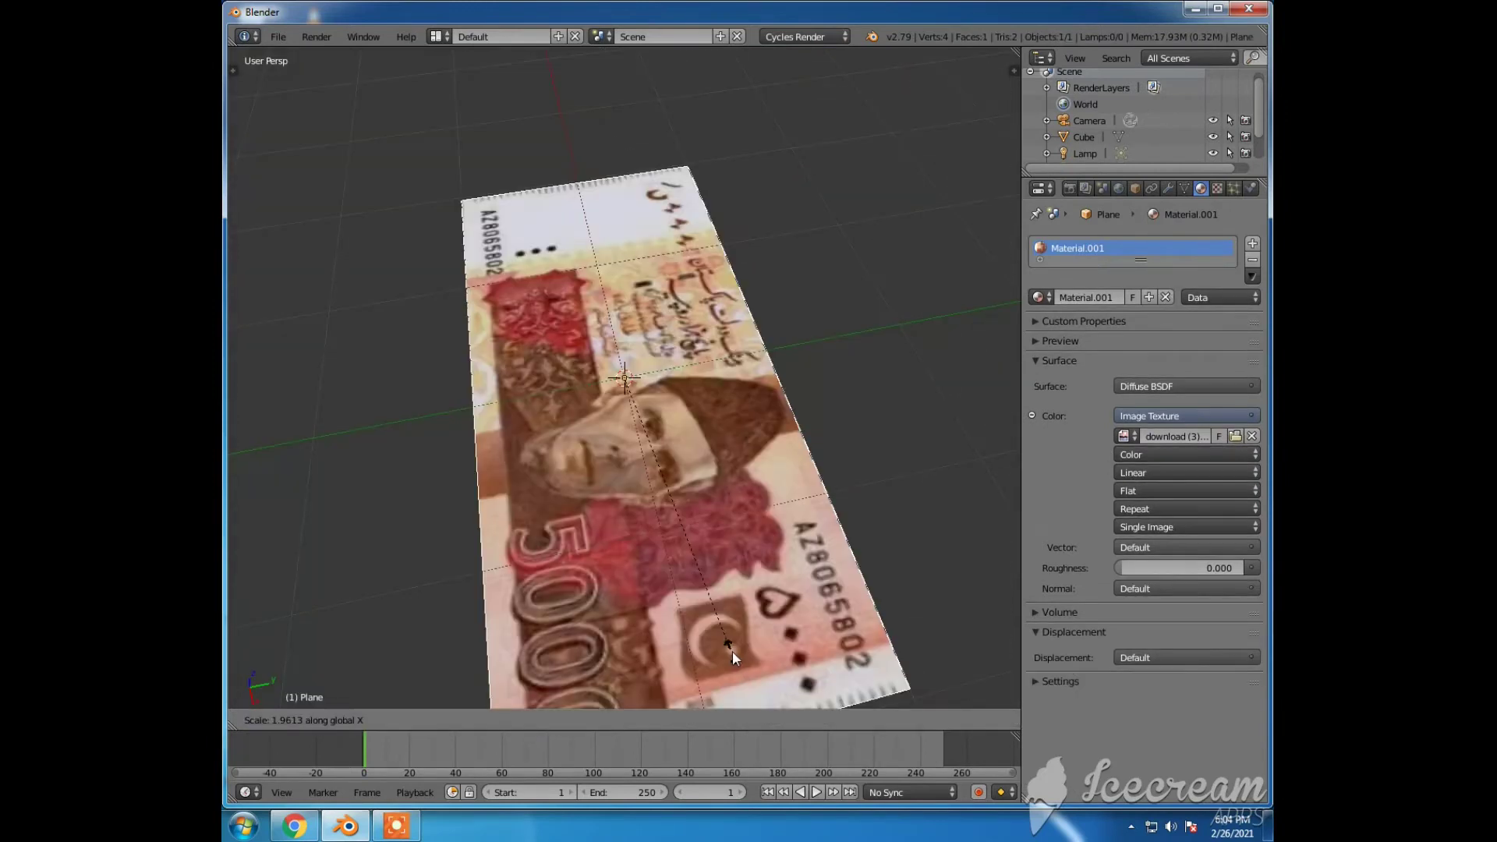
{"action": "right_click", "coordinate": [732, 651]}
{"action": "middle_click_drag", "start_coordinate": [736, 653], "coordinate": [882, 552]}
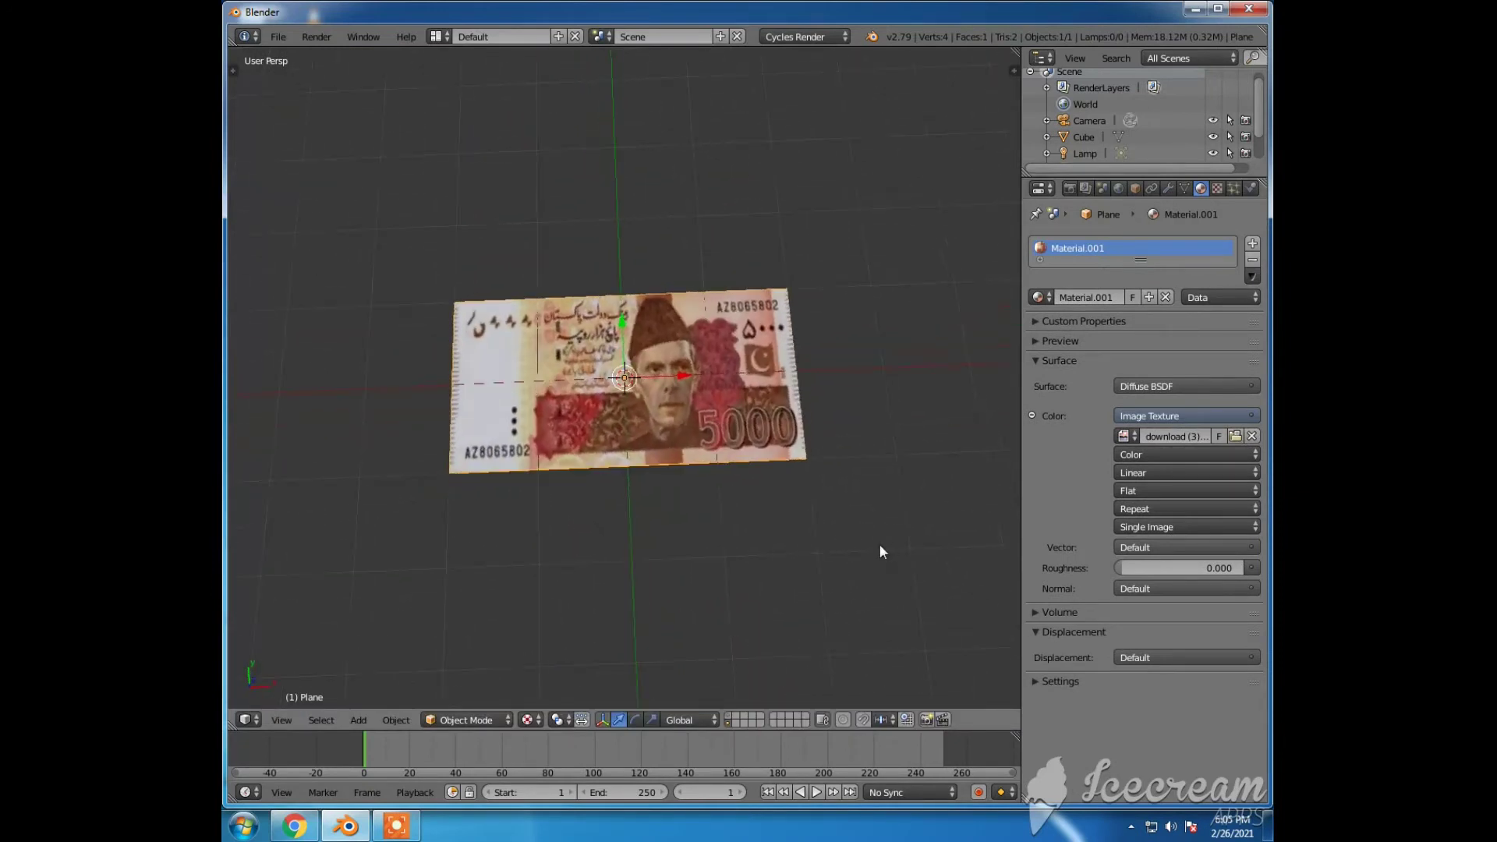
{"action": "key", "text": "s"}
{"action": "key", "text": "x"}
{"action": "left_click", "coordinate": [830, 551]}
{"action": "middle_click_drag", "start_coordinate": [820, 457], "coordinate": [780, 480]}
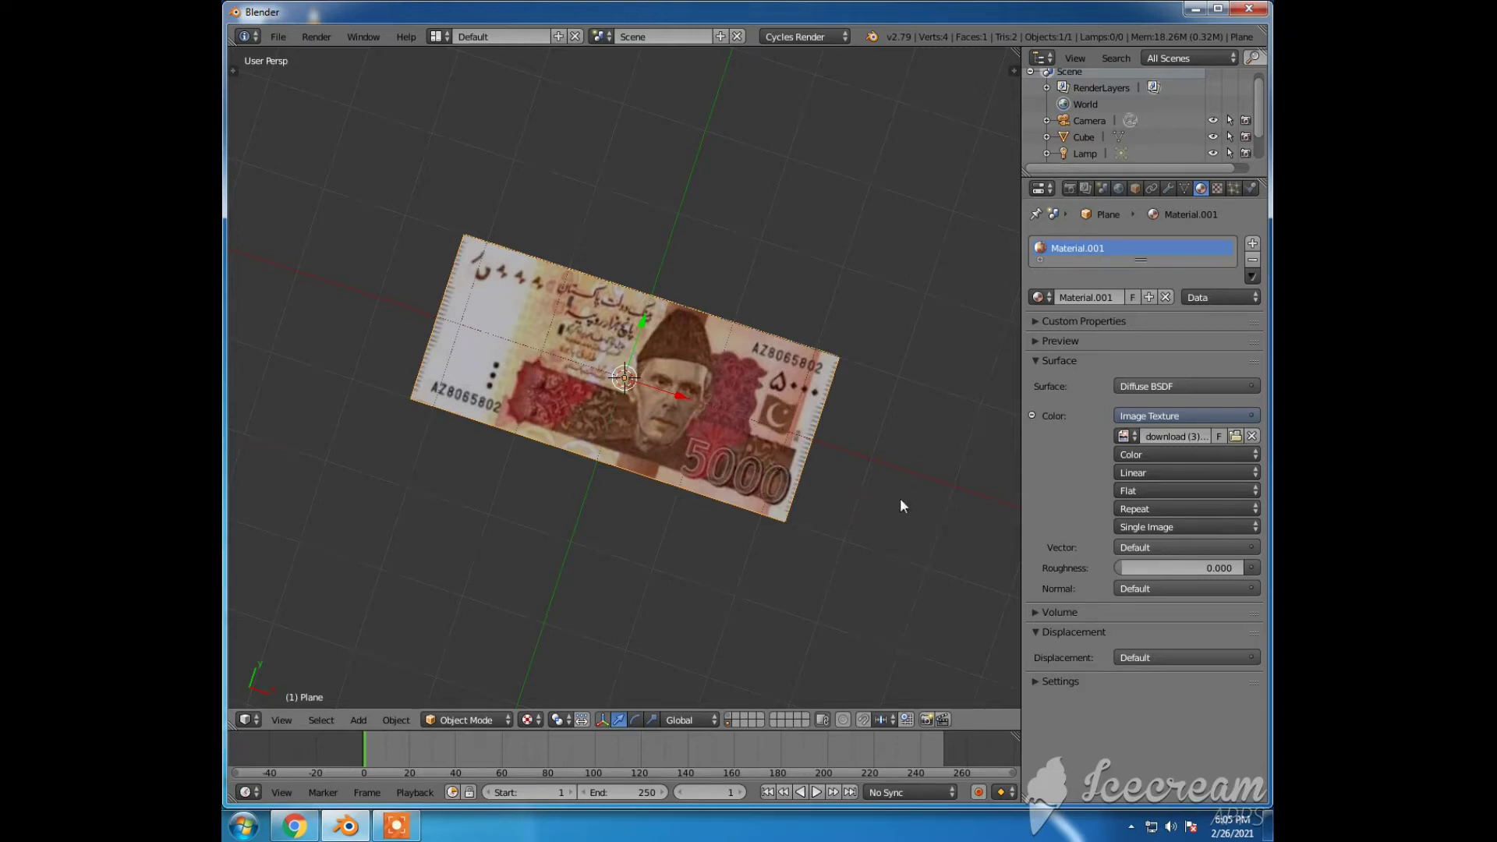
Step: Rename the plane object as 5000 ropez
{"action": "left_click", "coordinate": [1135, 188]}
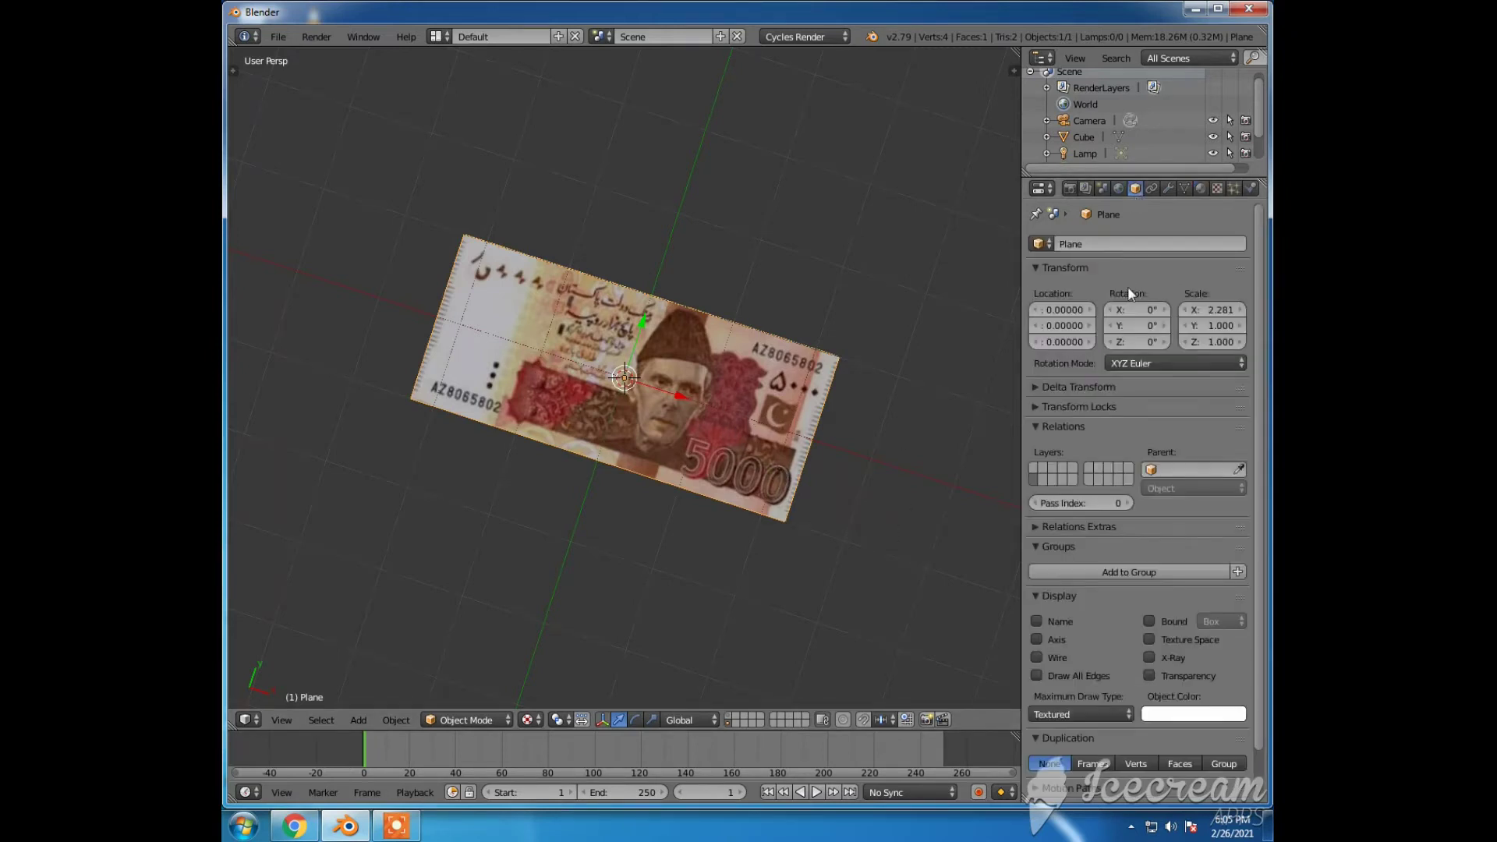
{"action": "left_click", "coordinate": [1125, 245]}
{"action": "key", "text": "BackSpace"}
{"action": "type", "text": "5000 ropez"}
{"action": "key", "text": "Return"}
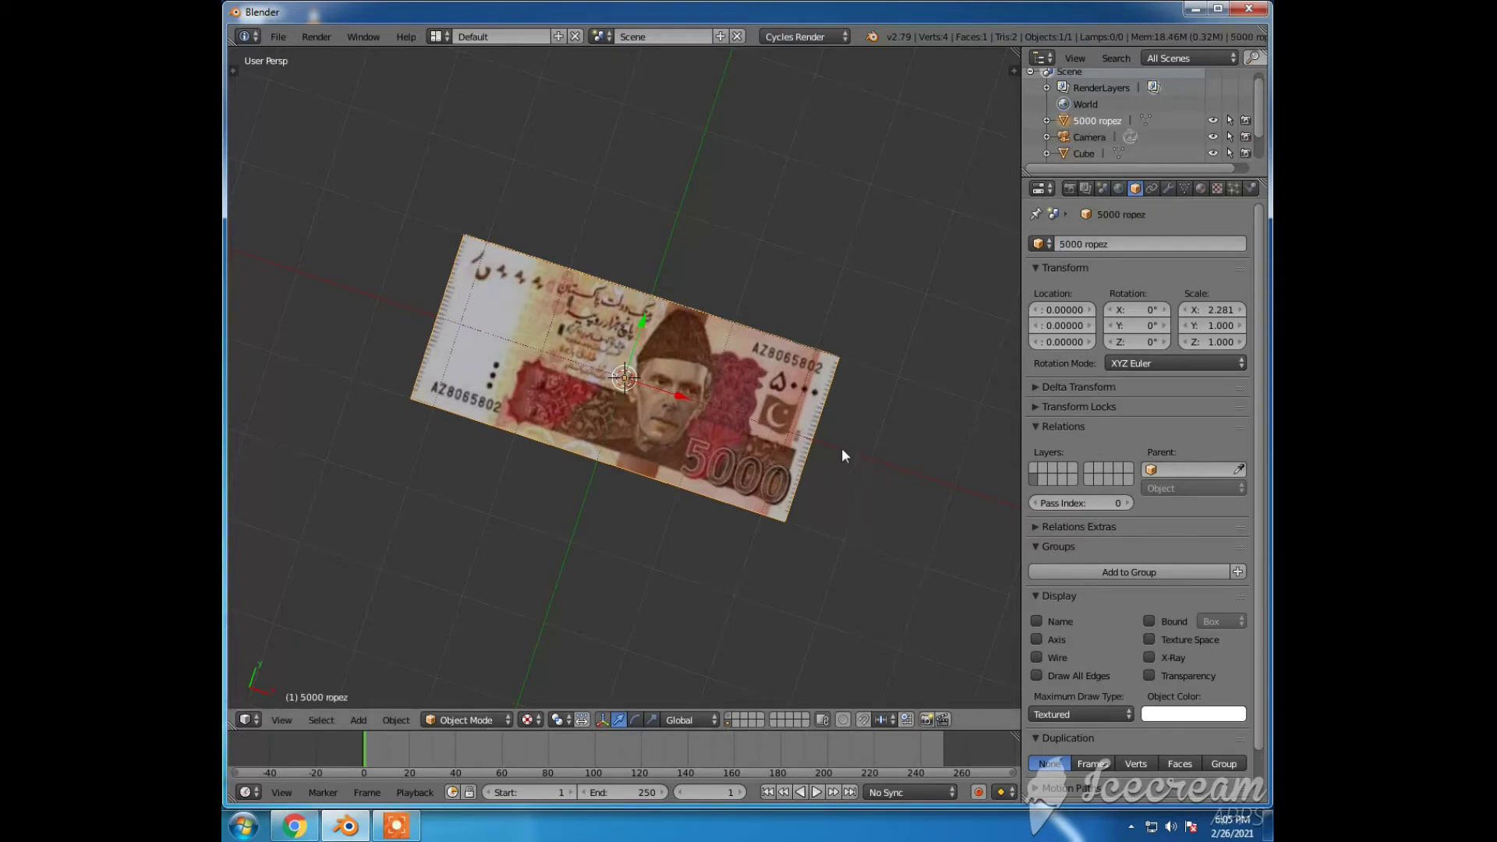
Step: Switch back to the layer that holds the tree and slab
{"action": "scroll", "coordinate": [845, 441], "scroll_direction": "down", "scroll_amount": 3}
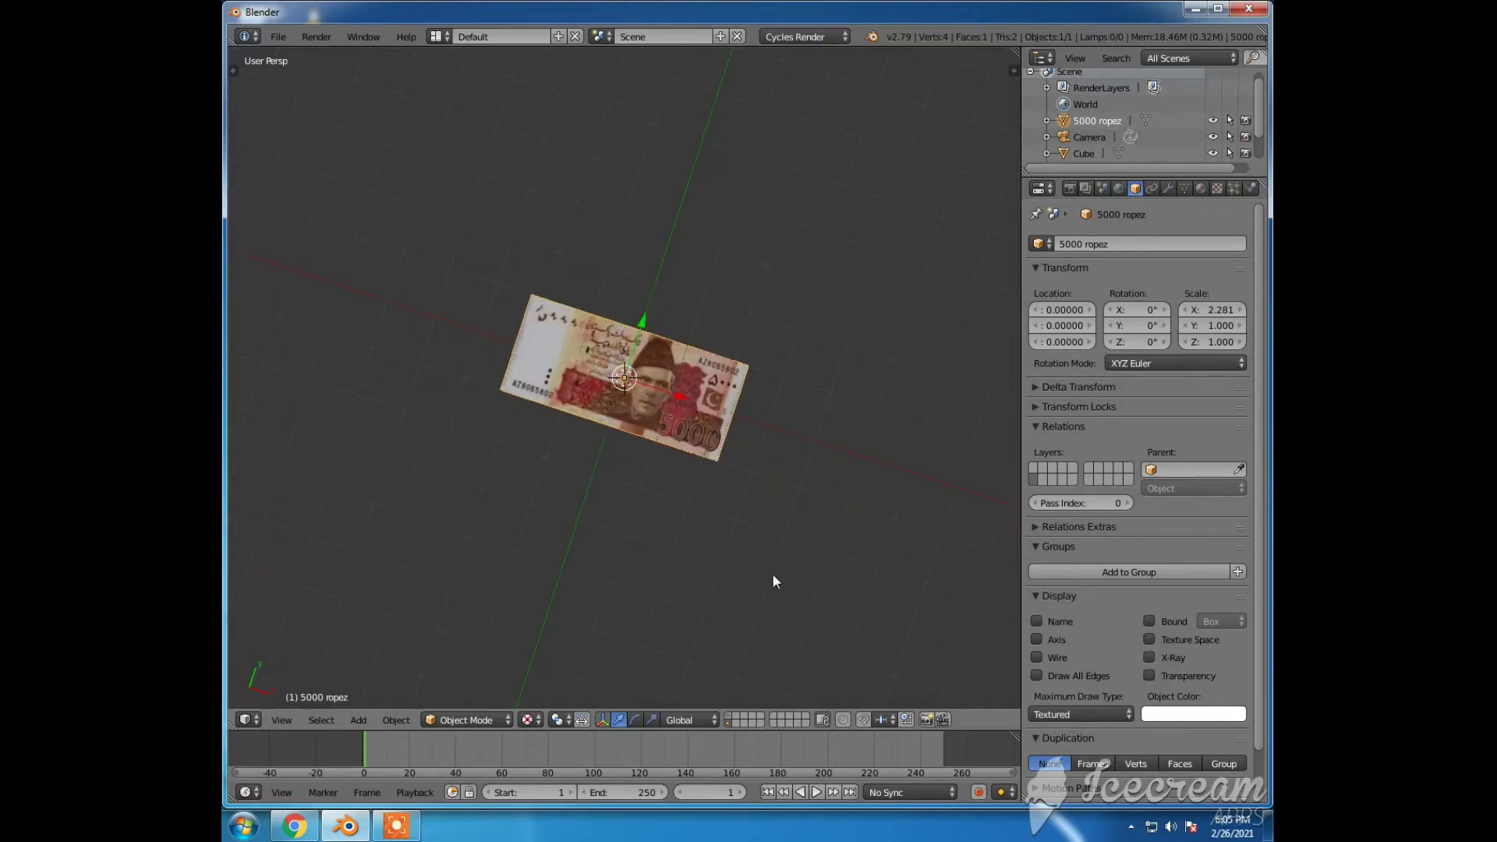
{"action": "left_click", "coordinate": [731, 718]}
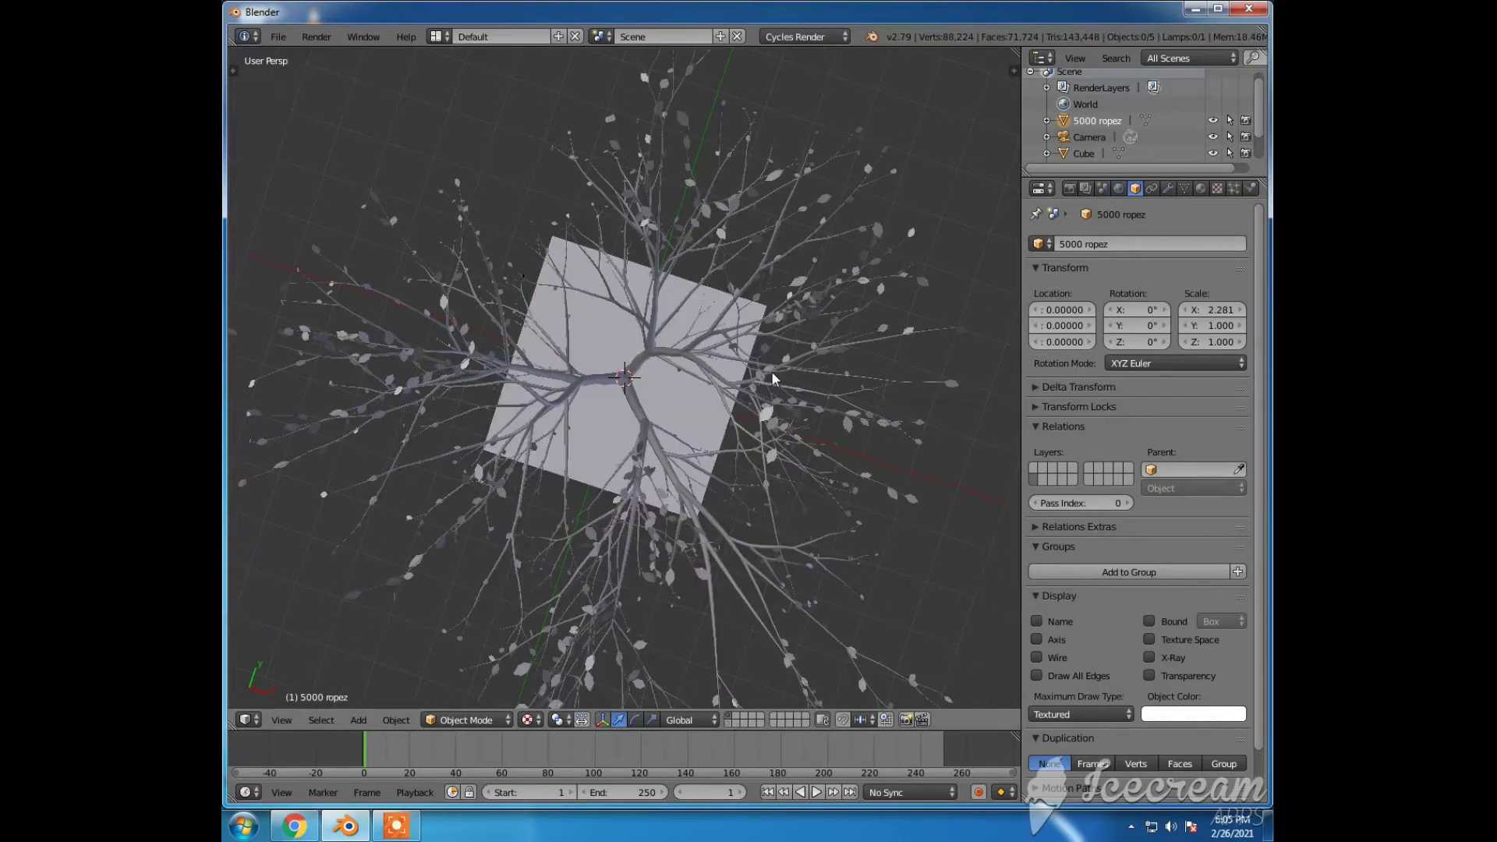
{"action": "middle_click_drag", "start_coordinate": [785, 444], "coordinate": [774, 373]}
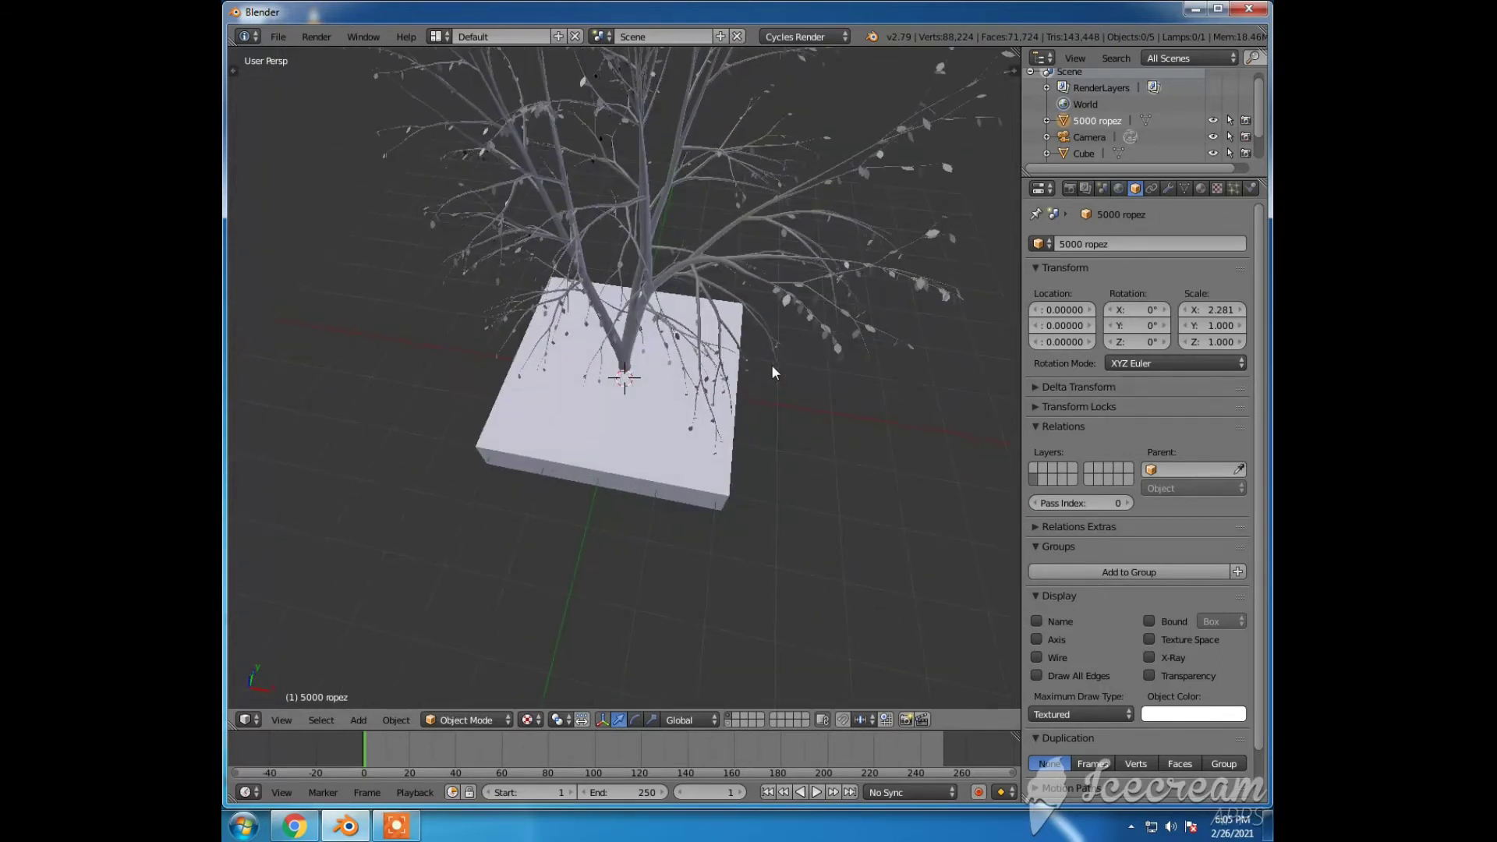
Step: Set the leaves' particle system to render as Object, with 5000 ropez as the dupli object
{"action": "right_click", "coordinate": [792, 301]}
{"action": "scroll", "coordinate": [803, 393], "scroll_direction": "up", "scroll_amount": 1}
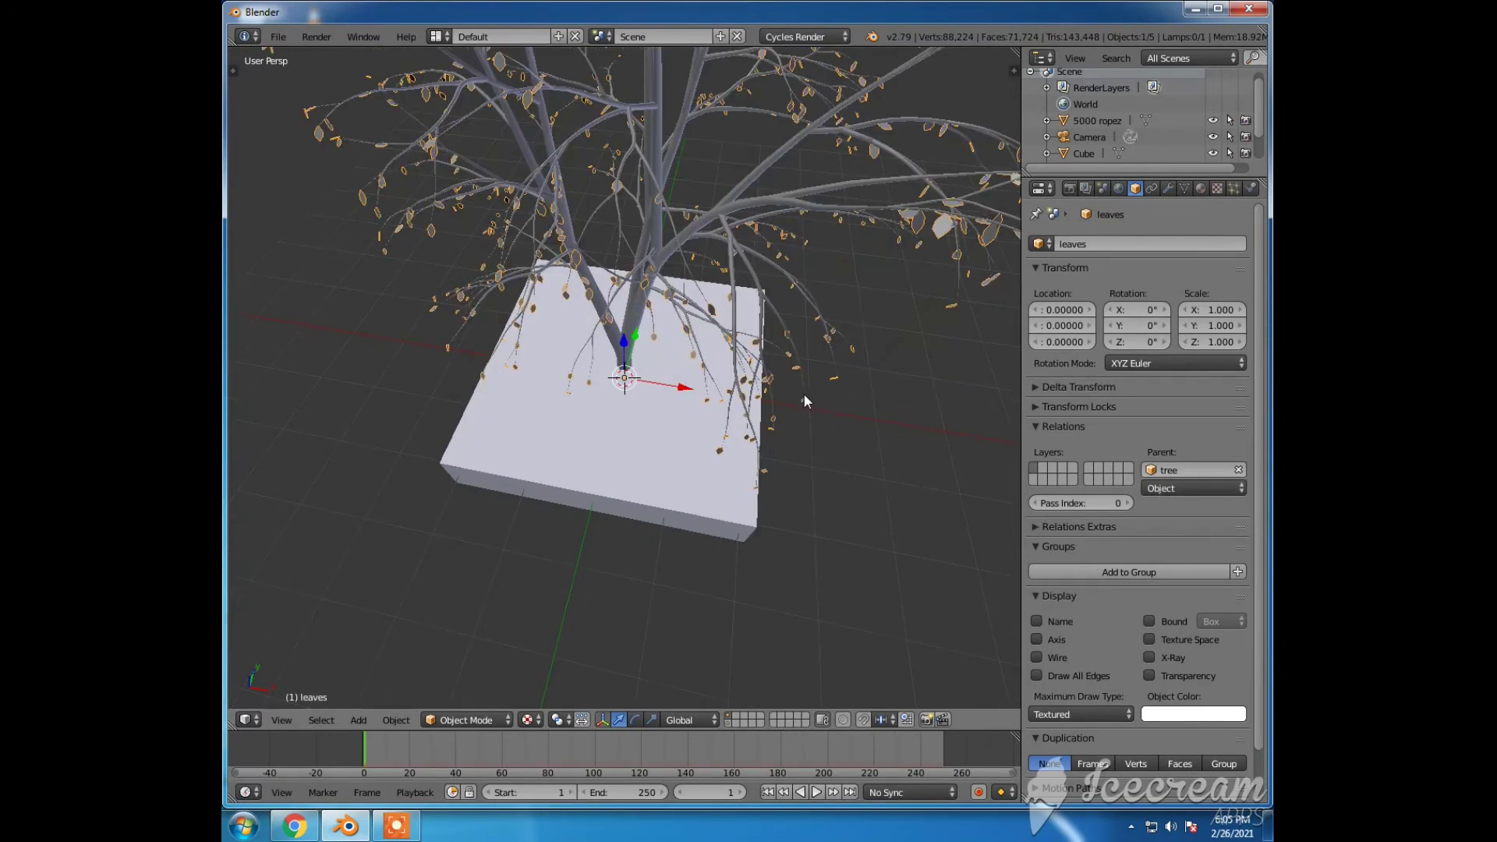
{"action": "scroll", "coordinate": [849, 368], "scroll_direction": "up", "scroll_amount": 2}
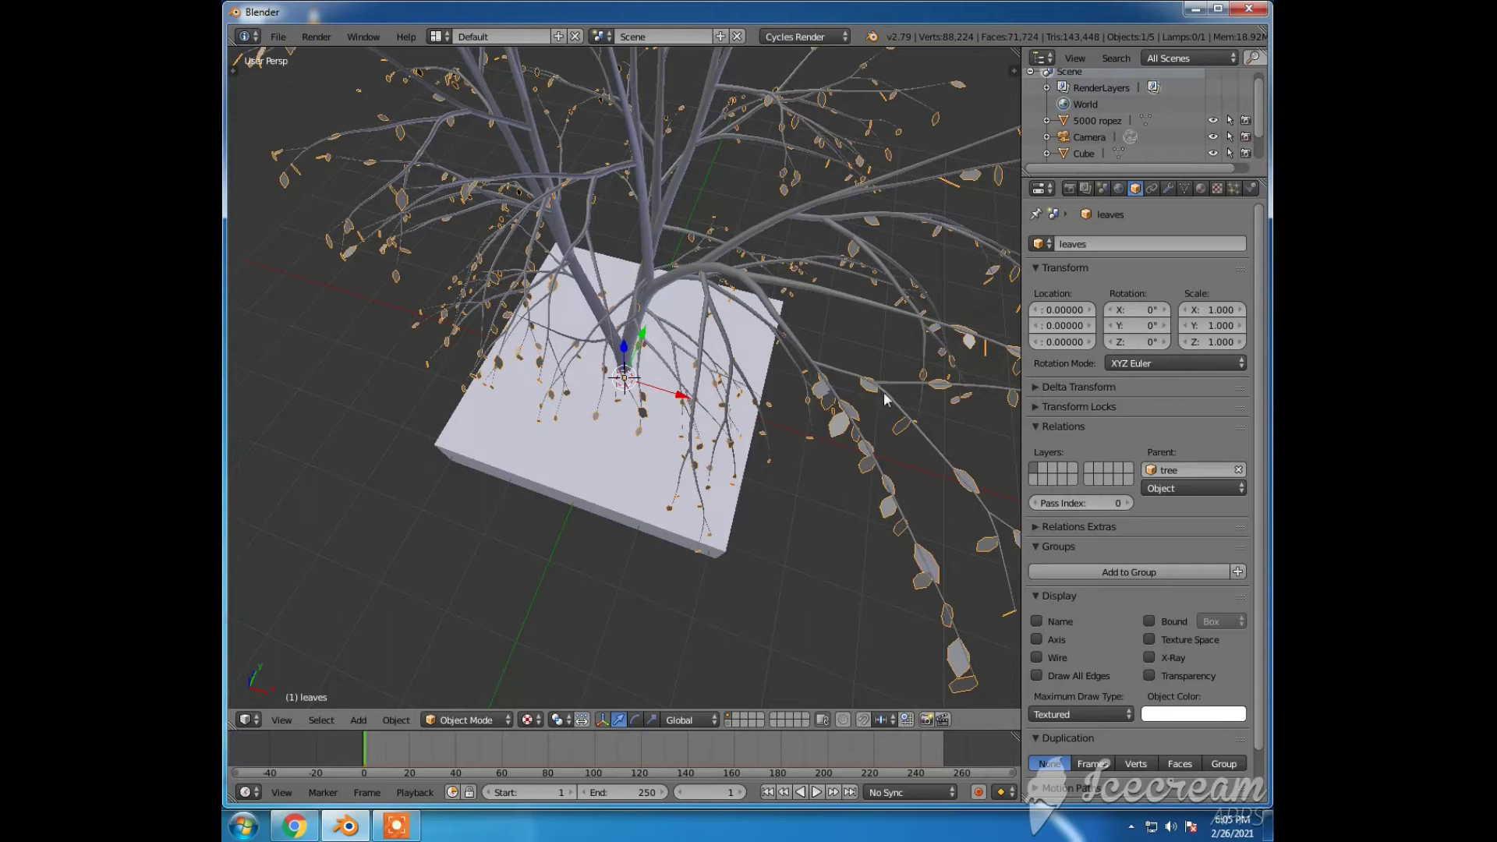
{"action": "left_click", "coordinate": [1235, 189]}
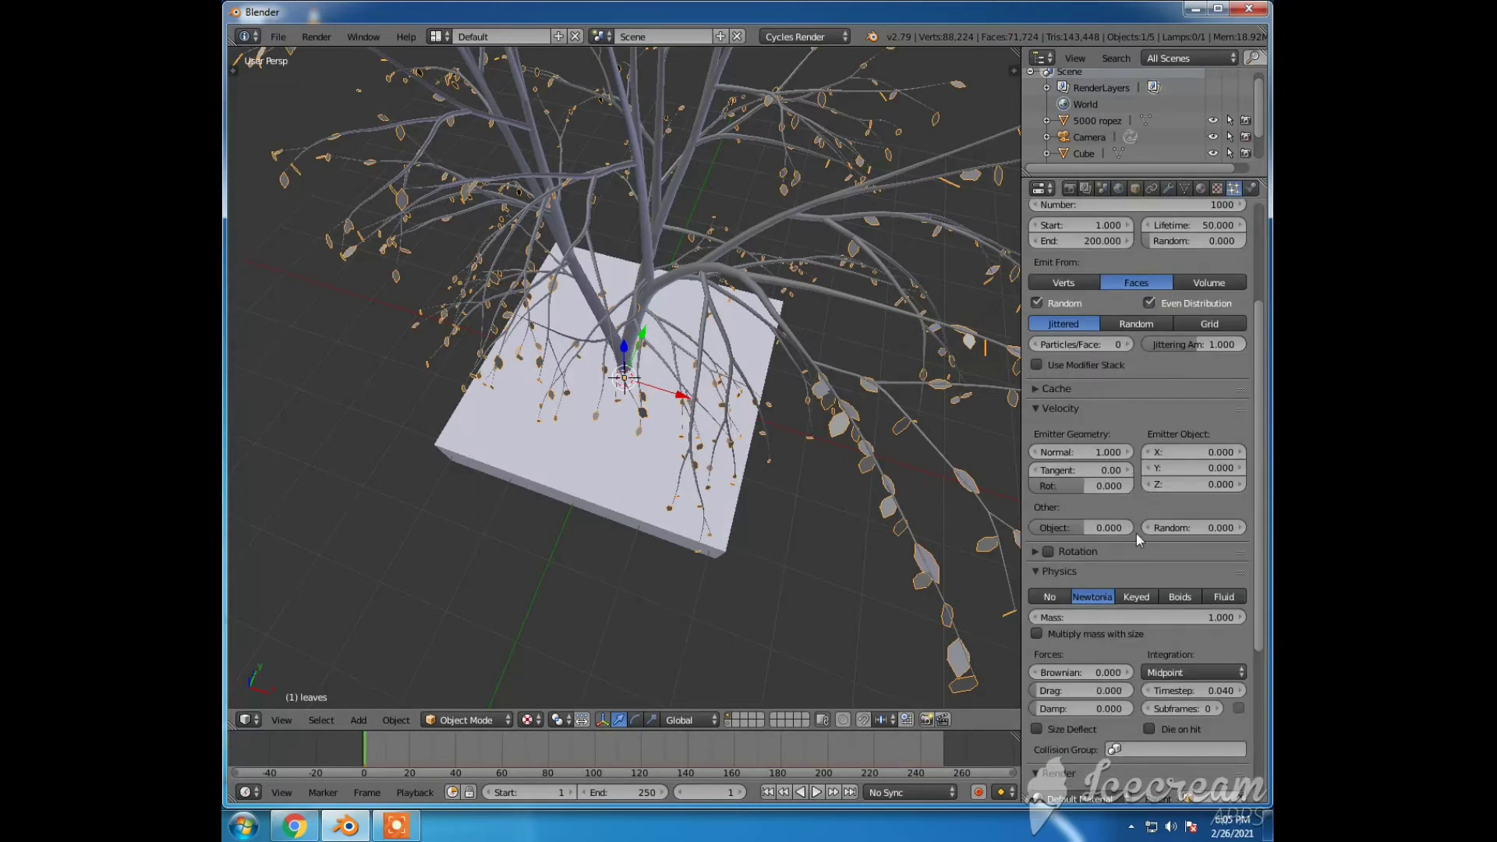
{"action": "scroll", "coordinate": [1135, 533], "scroll_direction": "down", "scroll_amount": 6}
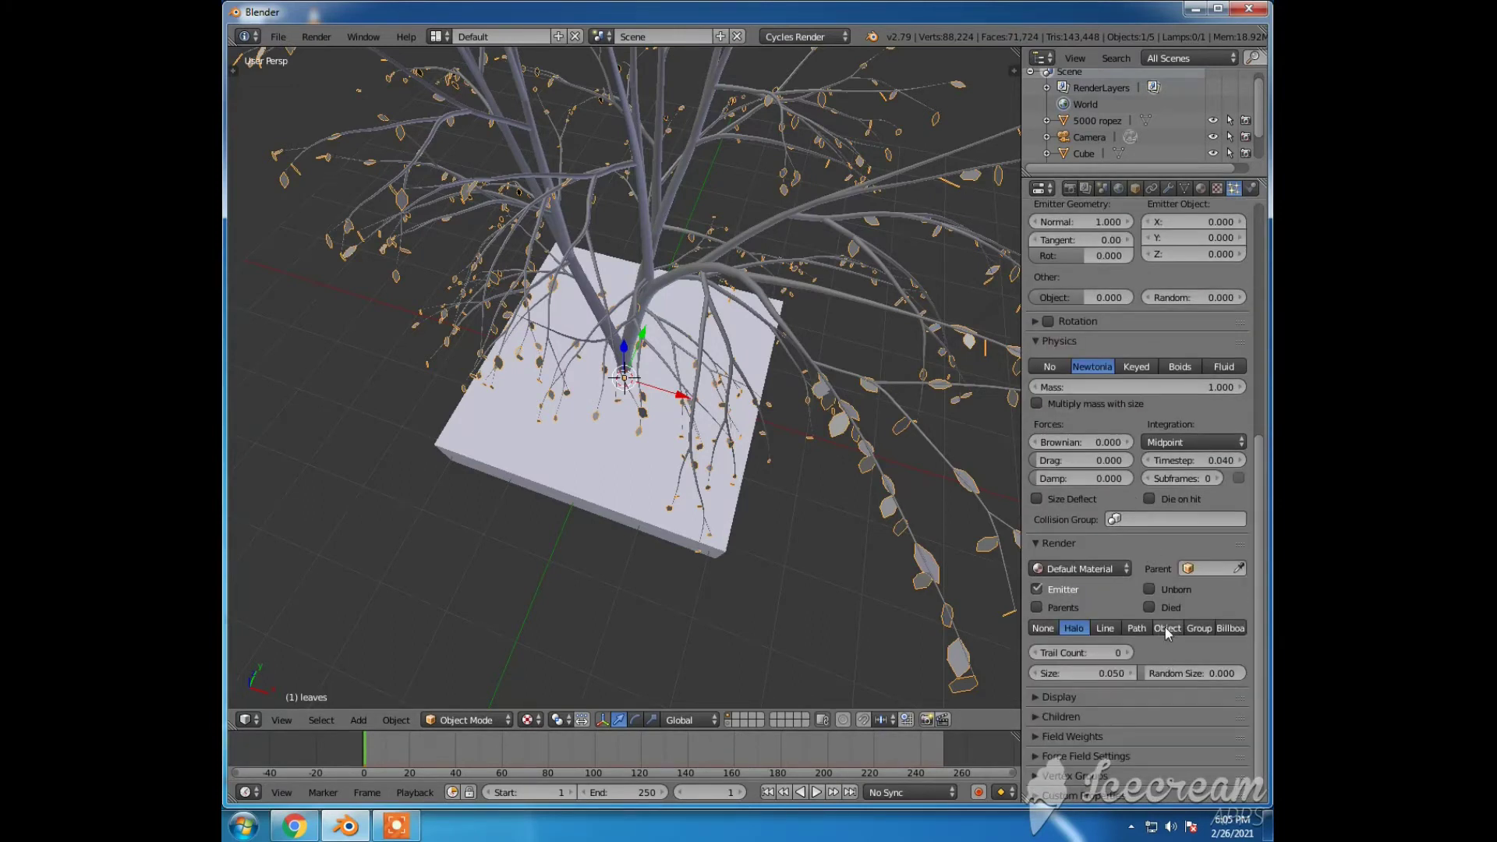
{"action": "left_click", "coordinate": [1167, 628]}
{"action": "left_click", "coordinate": [1164, 647]}
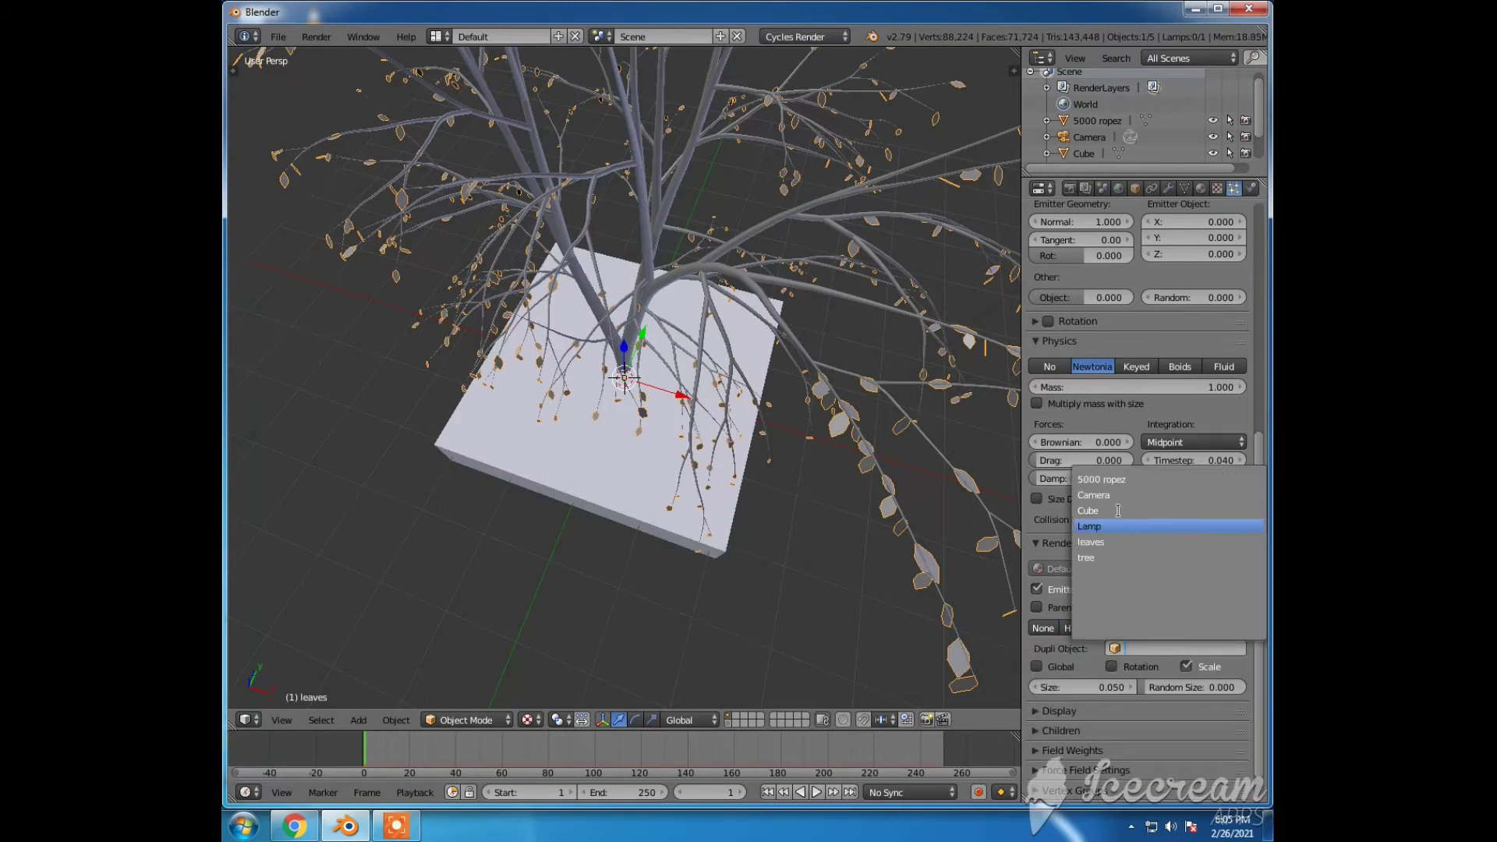
{"action": "left_click", "coordinate": [1125, 479]}
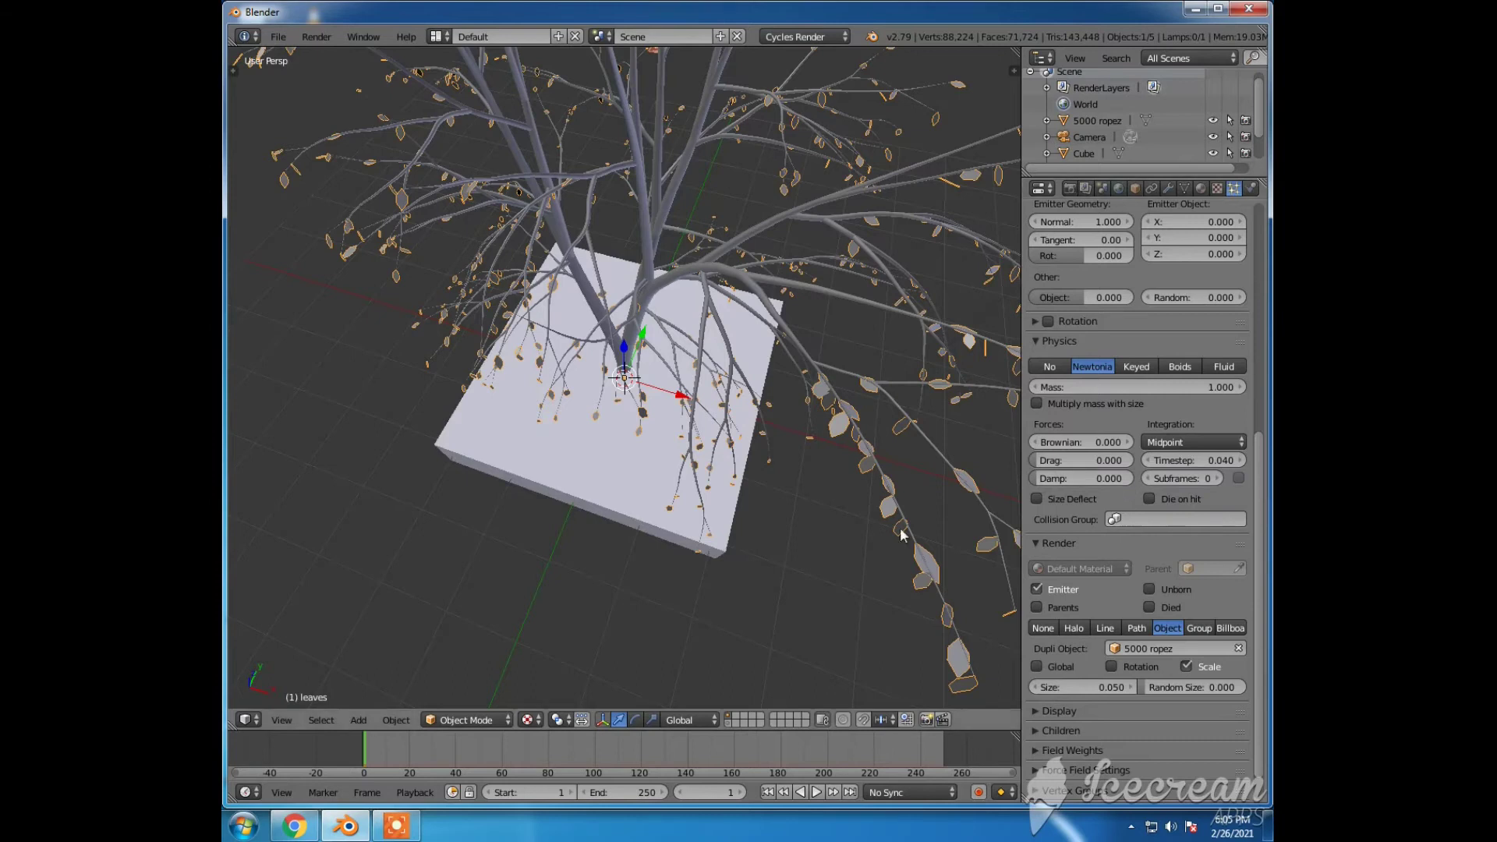
Step: Play the animation, stop it around frame 95 and examine how the banknote particles fall around the slab
{"action": "middle_click_drag", "start_coordinate": [792, 553], "coordinate": [853, 492]}
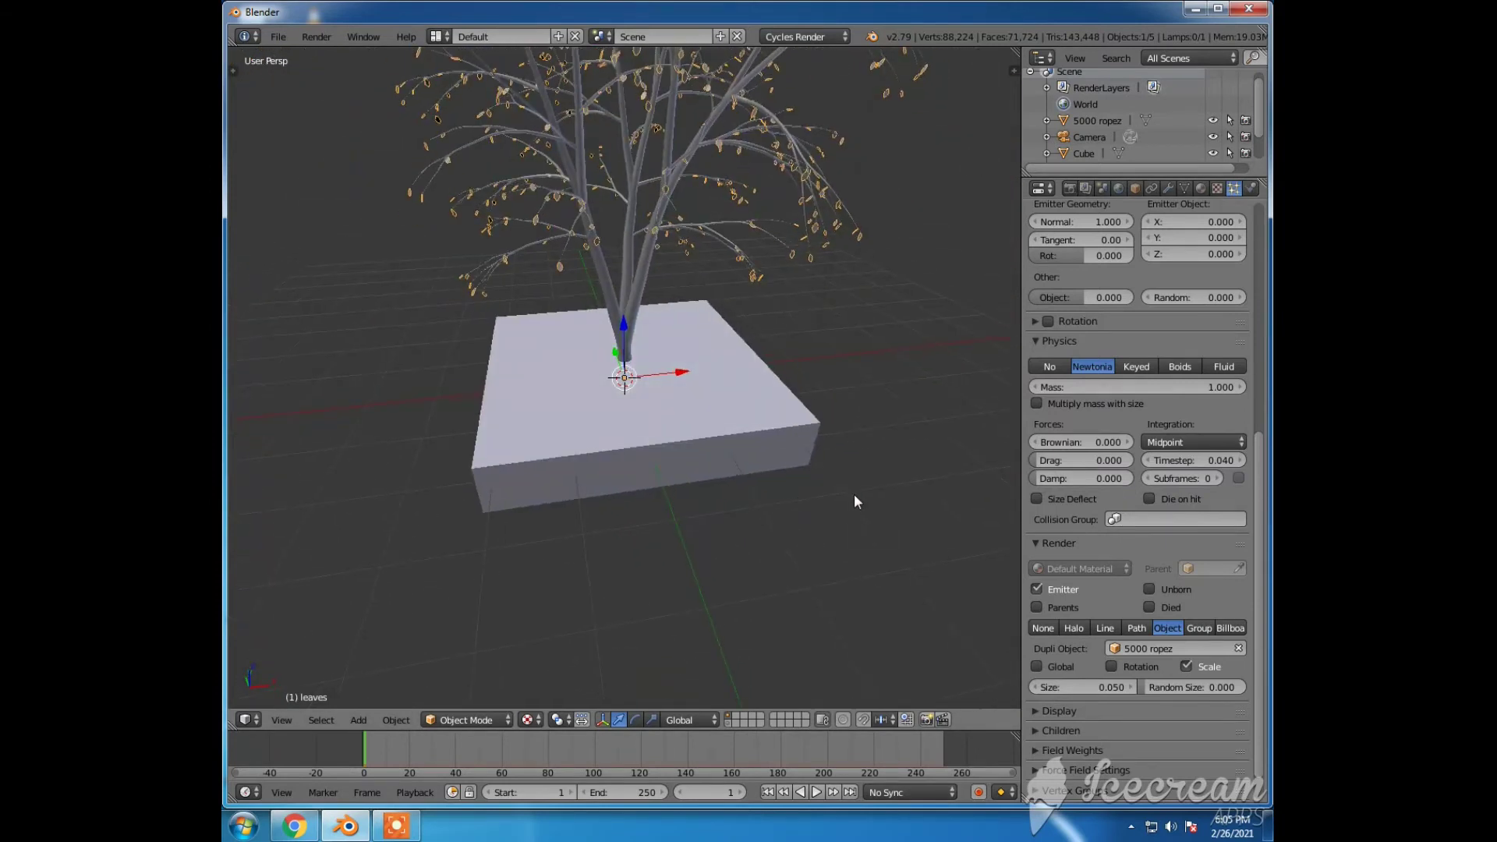
{"action": "left_click", "coordinate": [816, 792]}
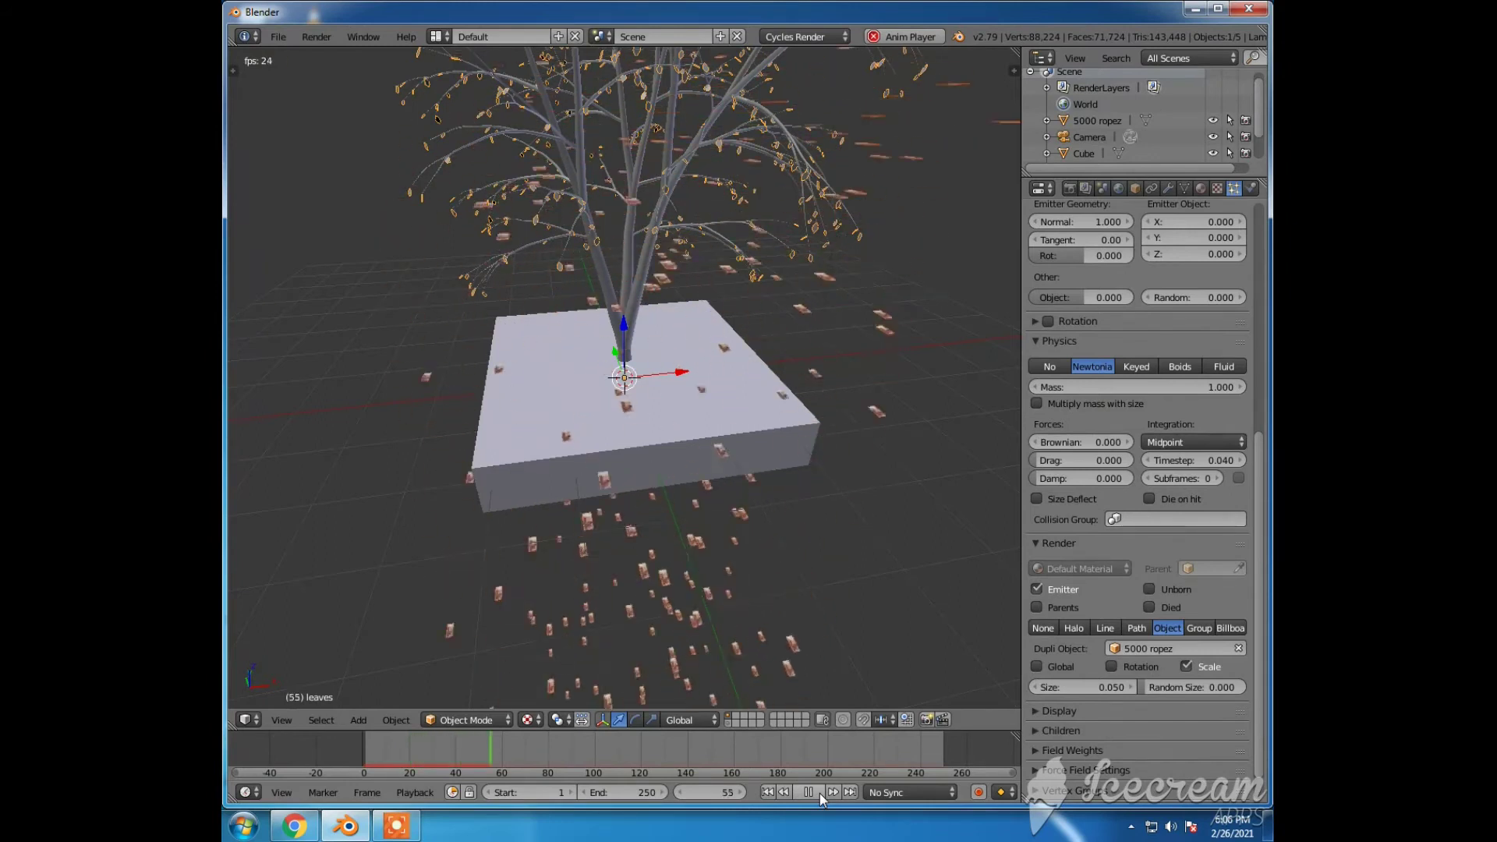
{"action": "left_click", "coordinate": [818, 792]}
{"action": "middle_click_drag", "start_coordinate": [784, 550], "coordinate": [752, 493]}
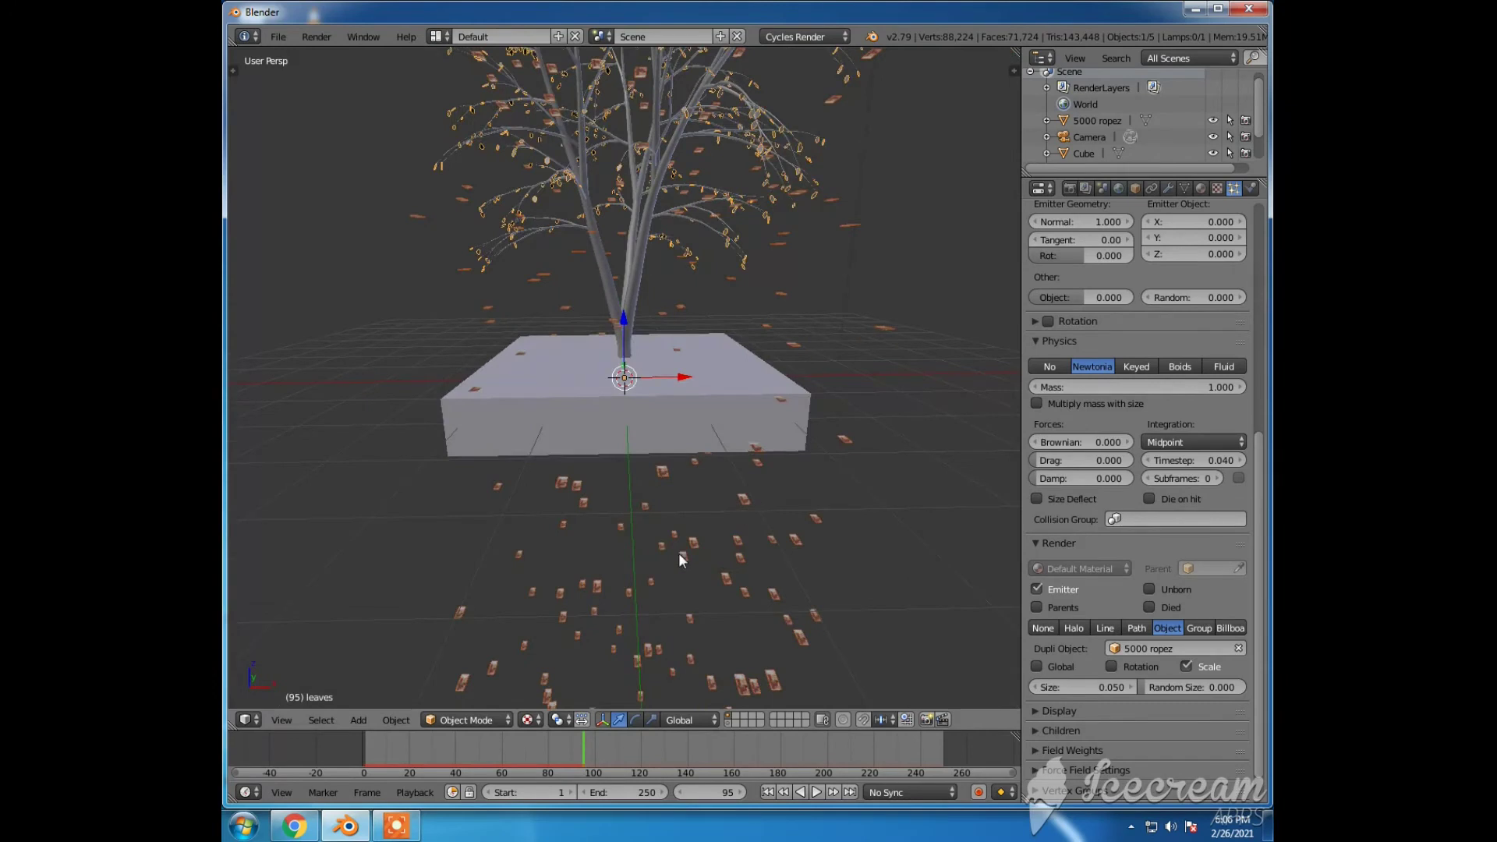
{"action": "scroll", "coordinate": [685, 537], "scroll_direction": "down", "scroll_amount": 5}
{"action": "middle_click_drag", "start_coordinate": [685, 536], "coordinate": [682, 519]}
{"action": "scroll", "coordinate": [682, 519], "scroll_direction": "up", "scroll_amount": 3}
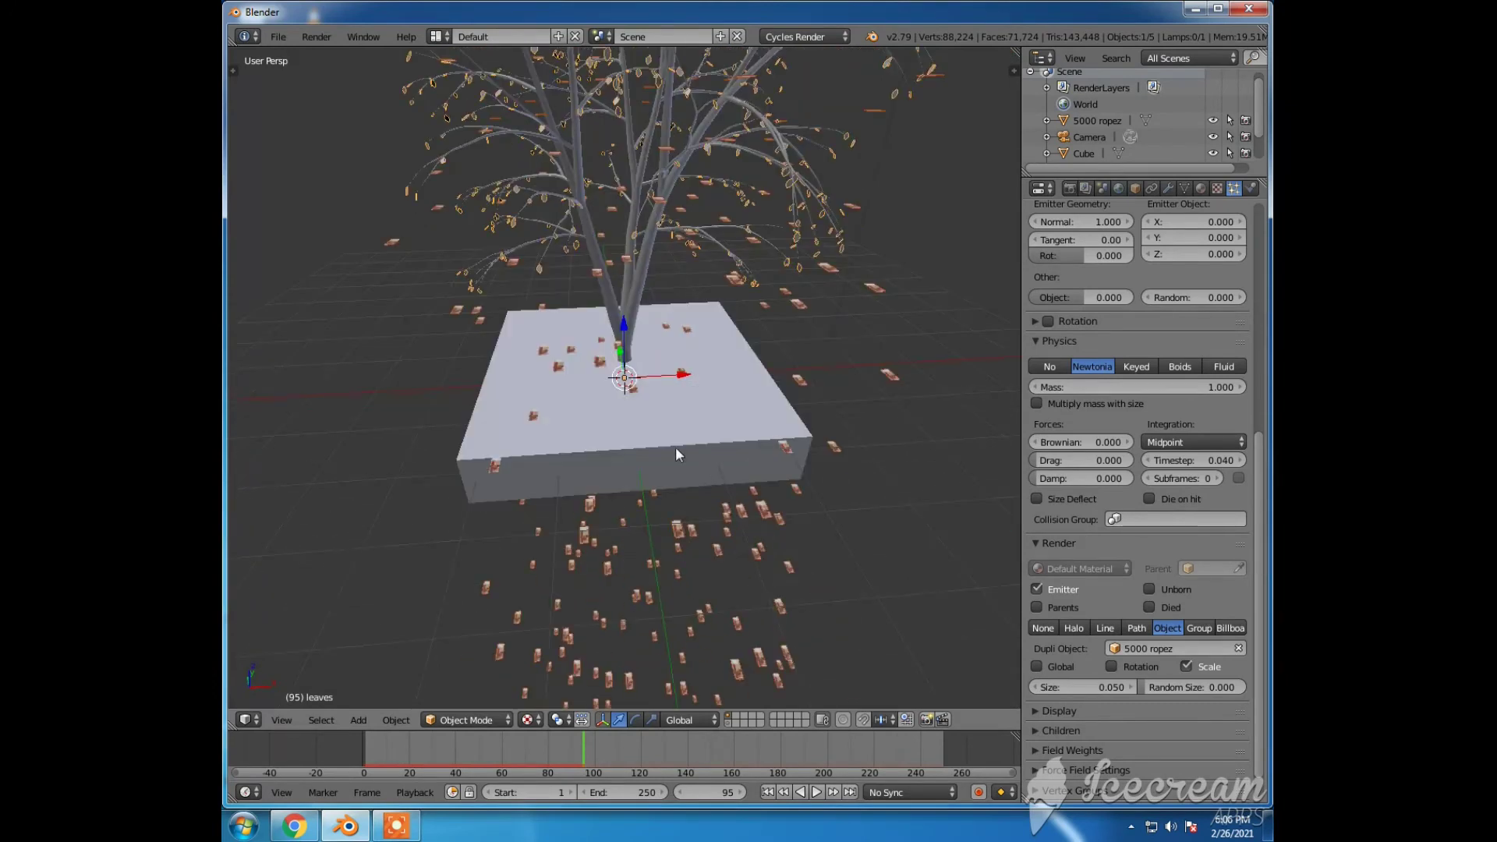
Step: Select all four bottom edges of the slab under the tree in Edit Mode
{"action": "right_click", "coordinate": [675, 446]}
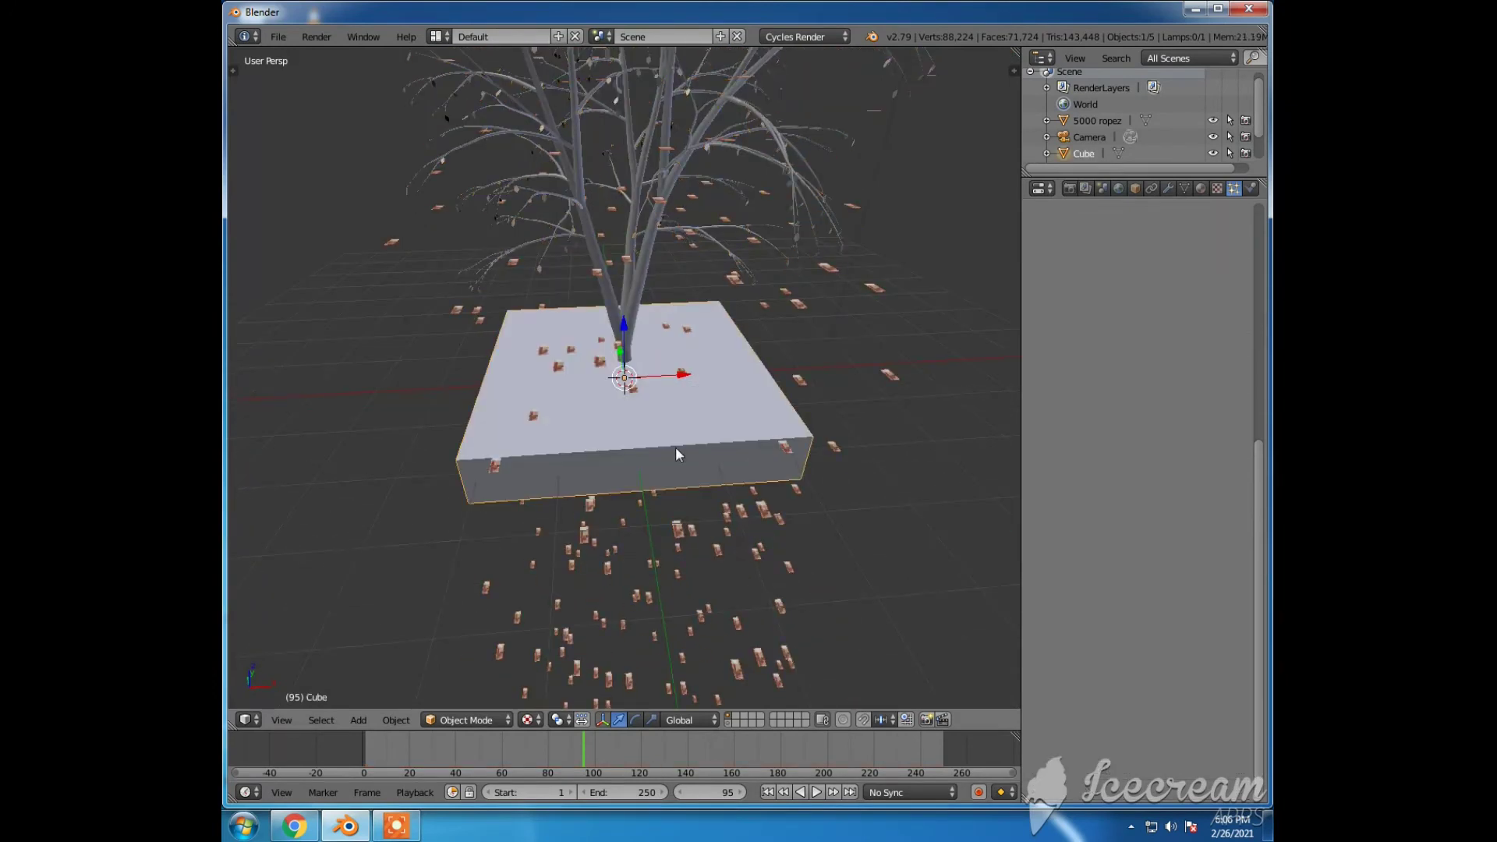
{"action": "key", "text": "Tab"}
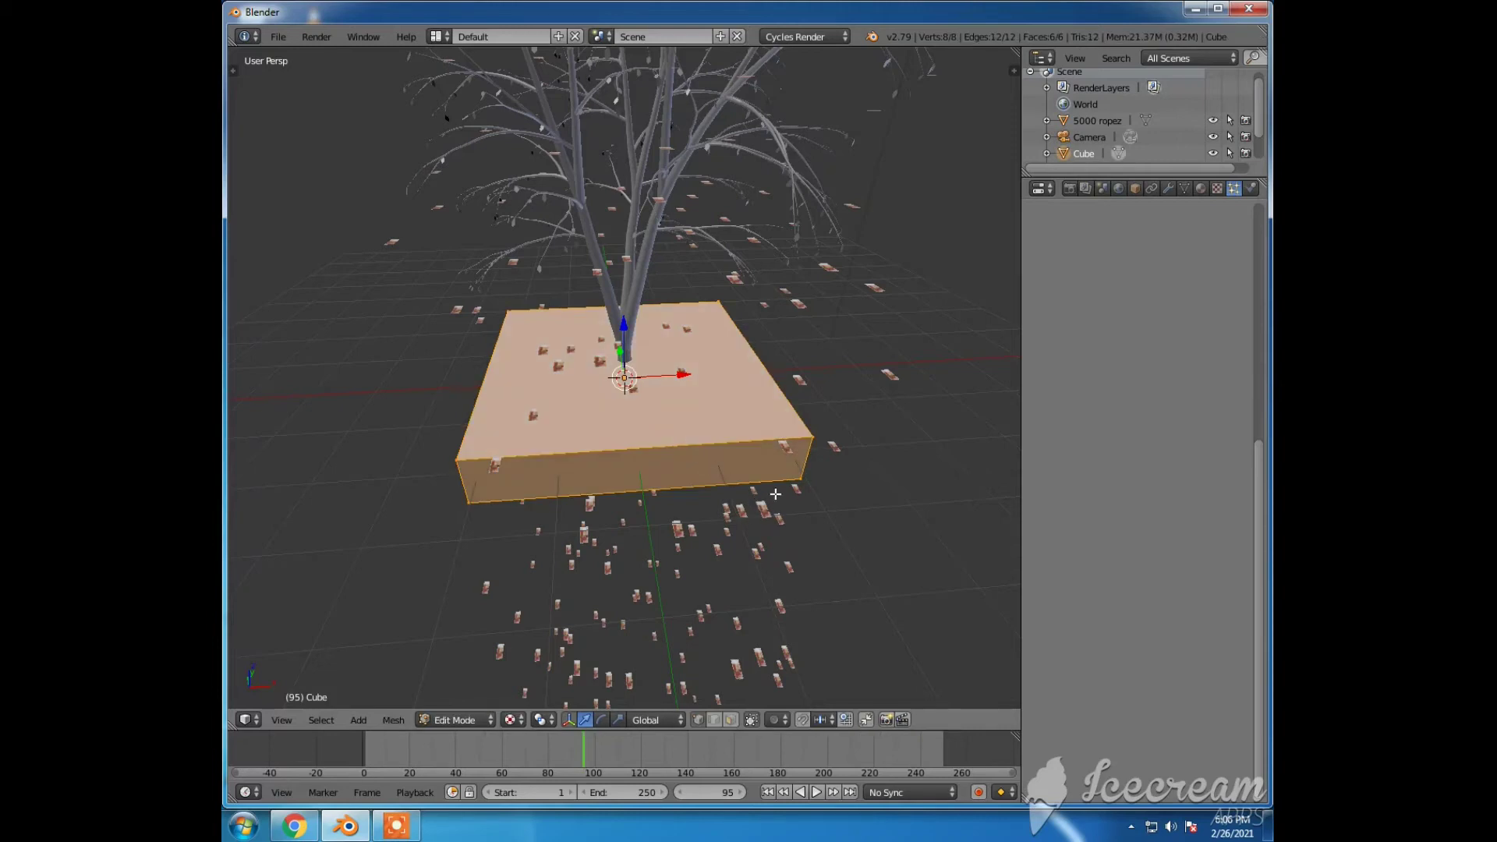
{"action": "right_click", "coordinate": [484, 508]}
{"action": "middle_click_drag", "start_coordinate": [514, 525], "coordinate": [715, 573]}
{"action": "right_click", "coordinate": [553, 565], "text": "shift"}
{"action": "right_click", "coordinate": [485, 528], "text": "shift"}
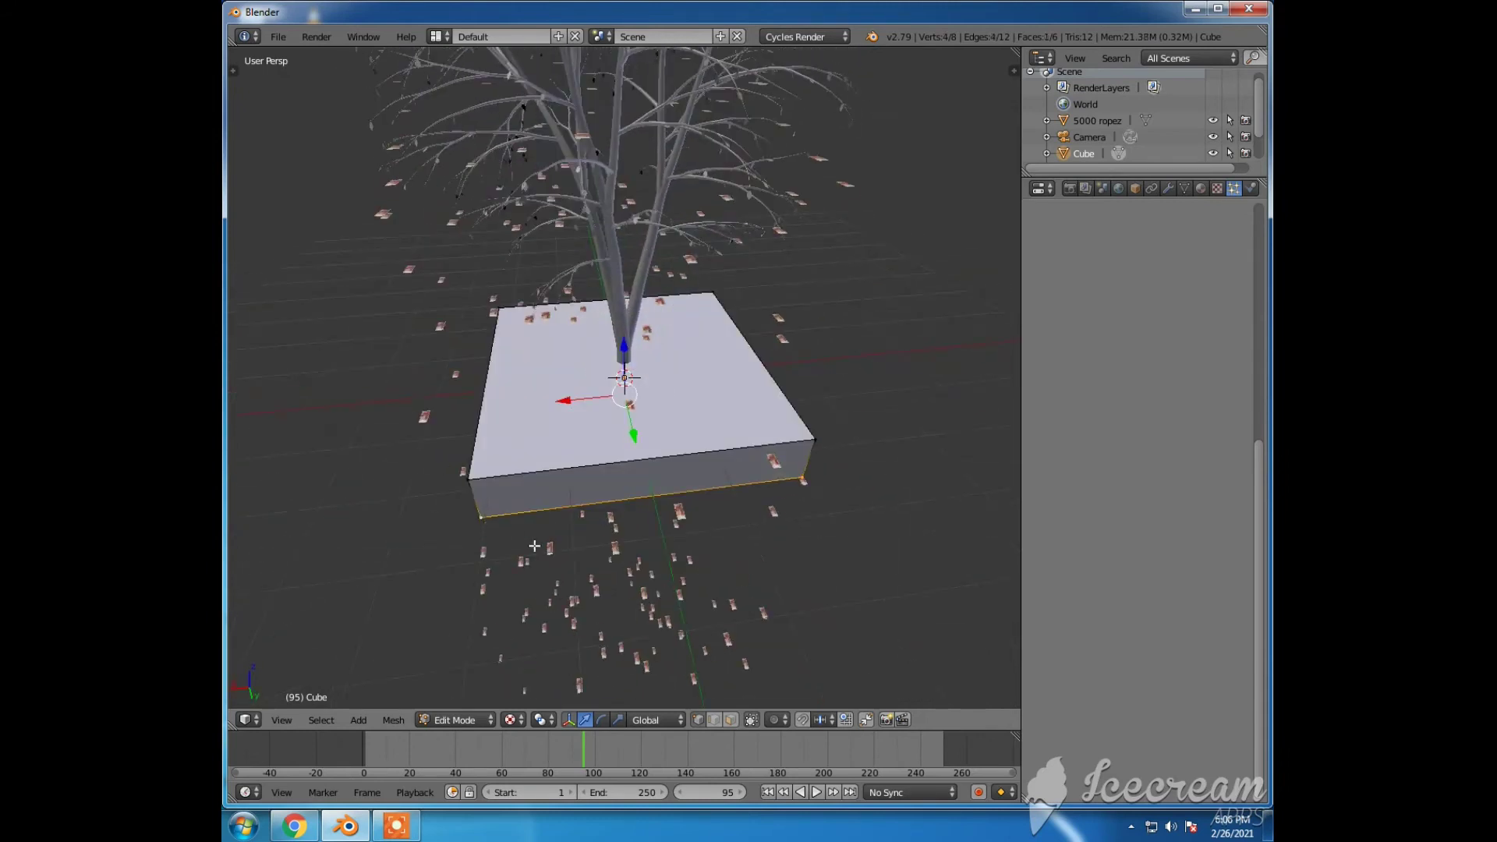
{"action": "middle_click_drag", "start_coordinate": [485, 528], "coordinate": [712, 561]}
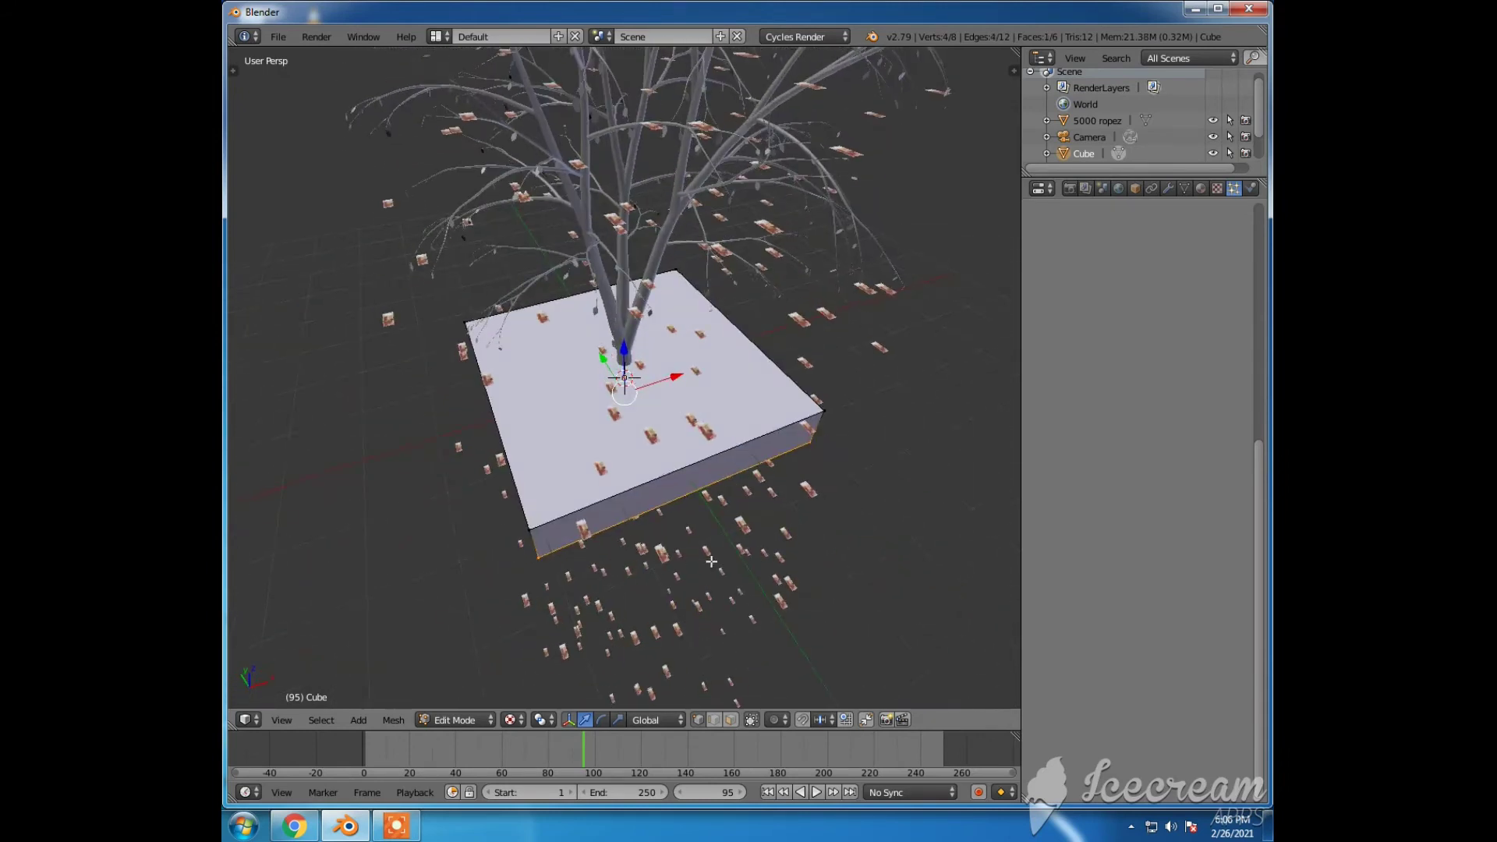
{"action": "middle_click_drag", "start_coordinate": [812, 544], "coordinate": [721, 499]}
Step: Extrude the slab's bottom face and scale it outward into a wide ground surface around the slab, and return to Object Mode
{"action": "key", "text": "e"}
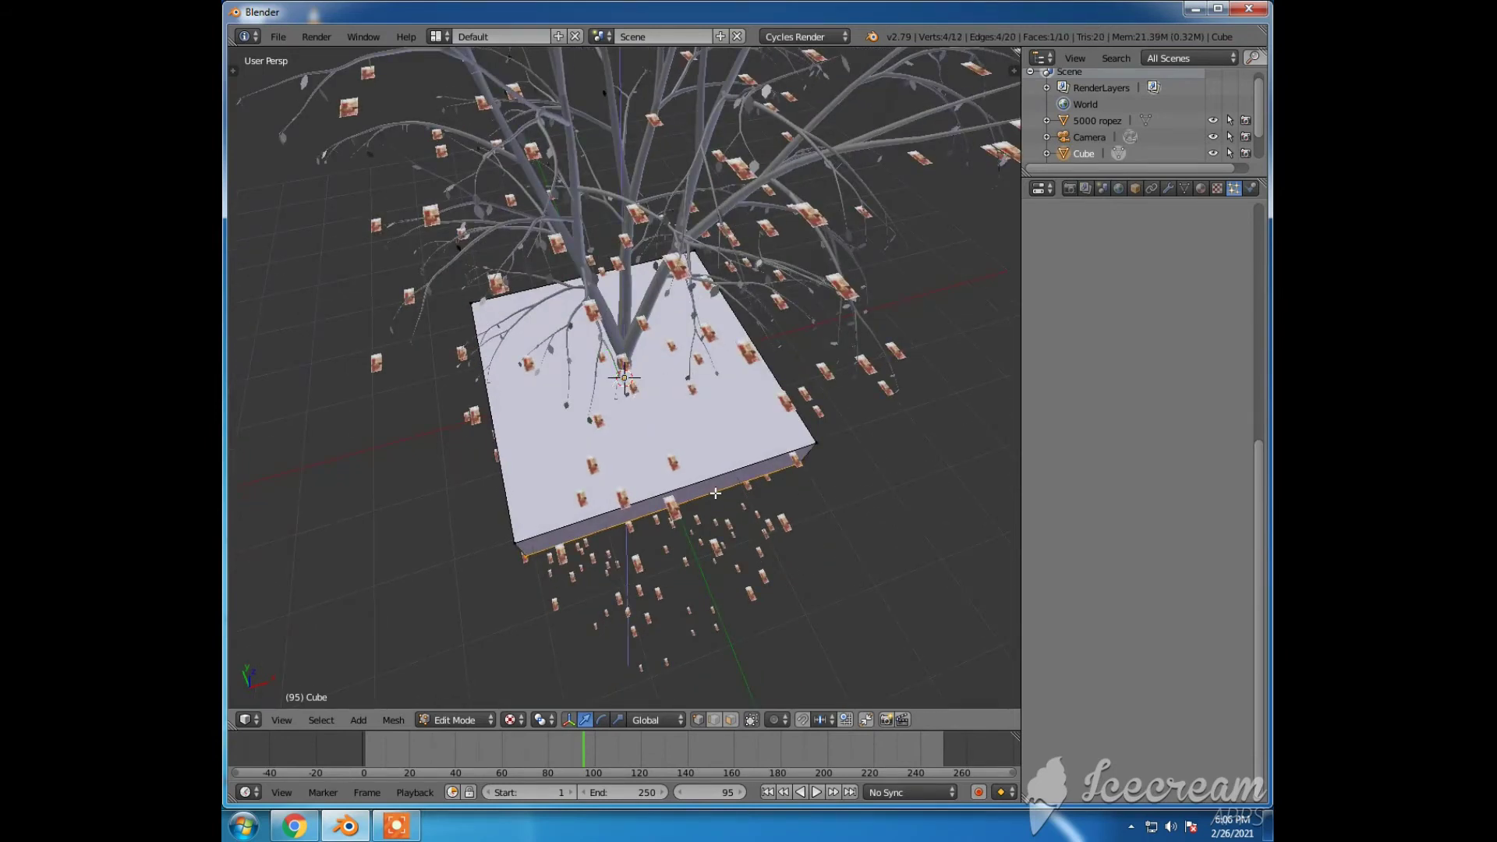
{"action": "key", "text": "s"}
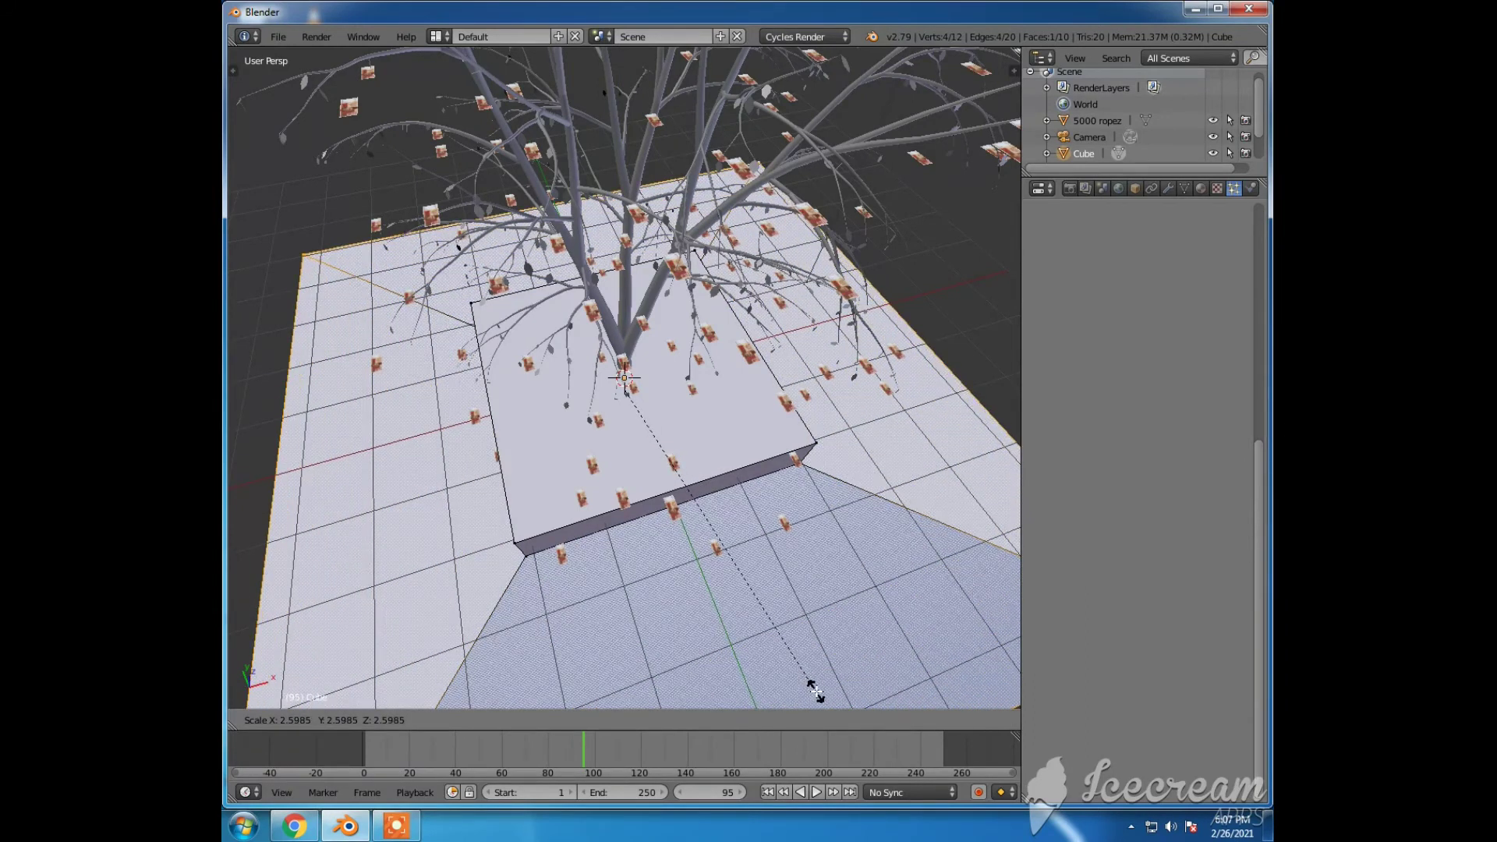
{"action": "left_click", "coordinate": [835, 147]}
{"action": "middle_click_drag", "start_coordinate": [816, 538], "coordinate": [738, 542]}
{"action": "scroll", "coordinate": [775, 425], "scroll_direction": "down", "scroll_amount": 2}
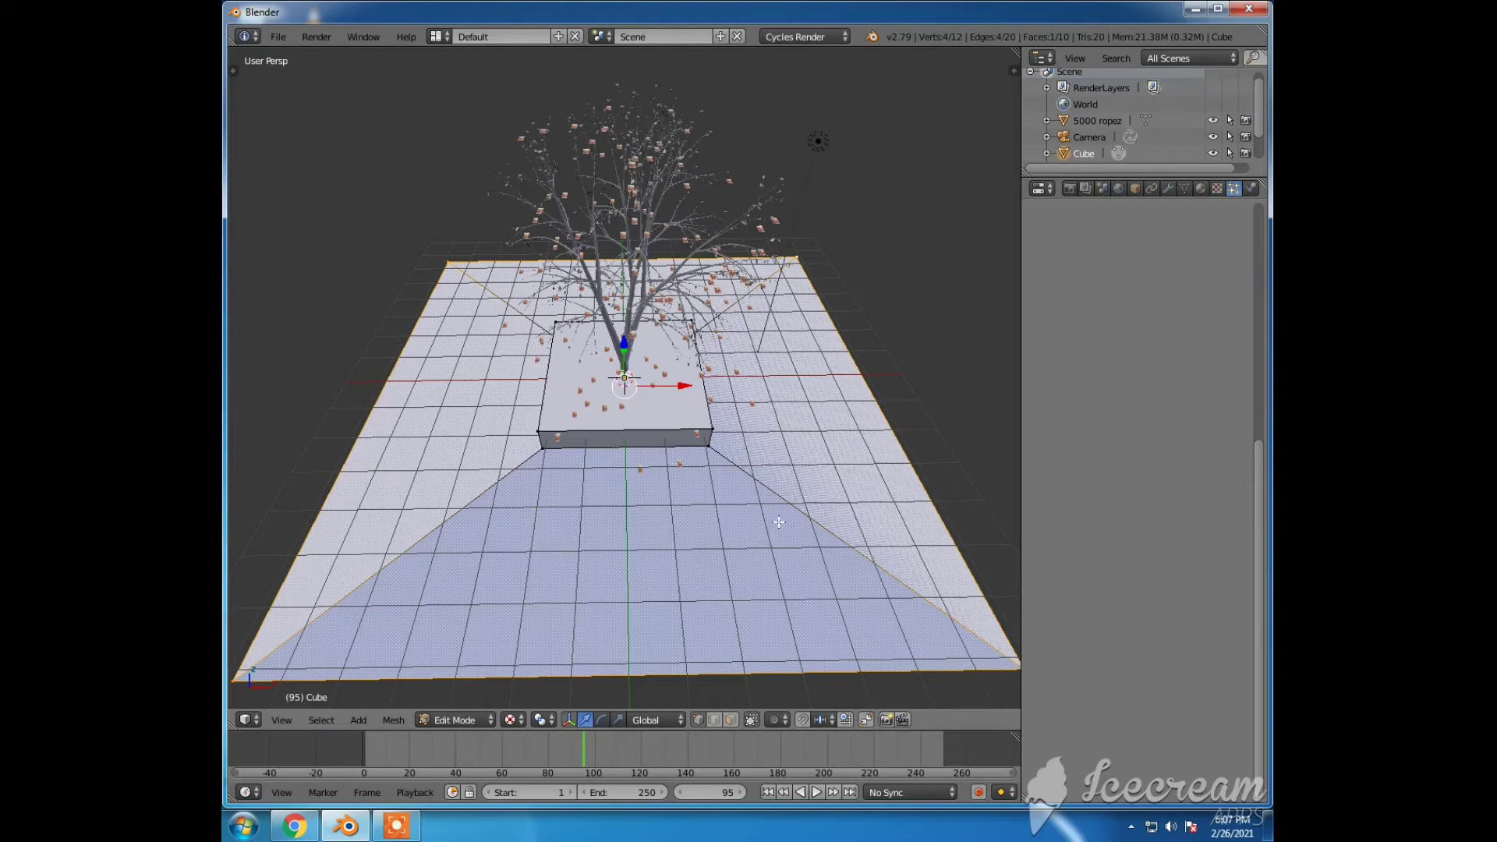
{"action": "key", "text": "Tab"}
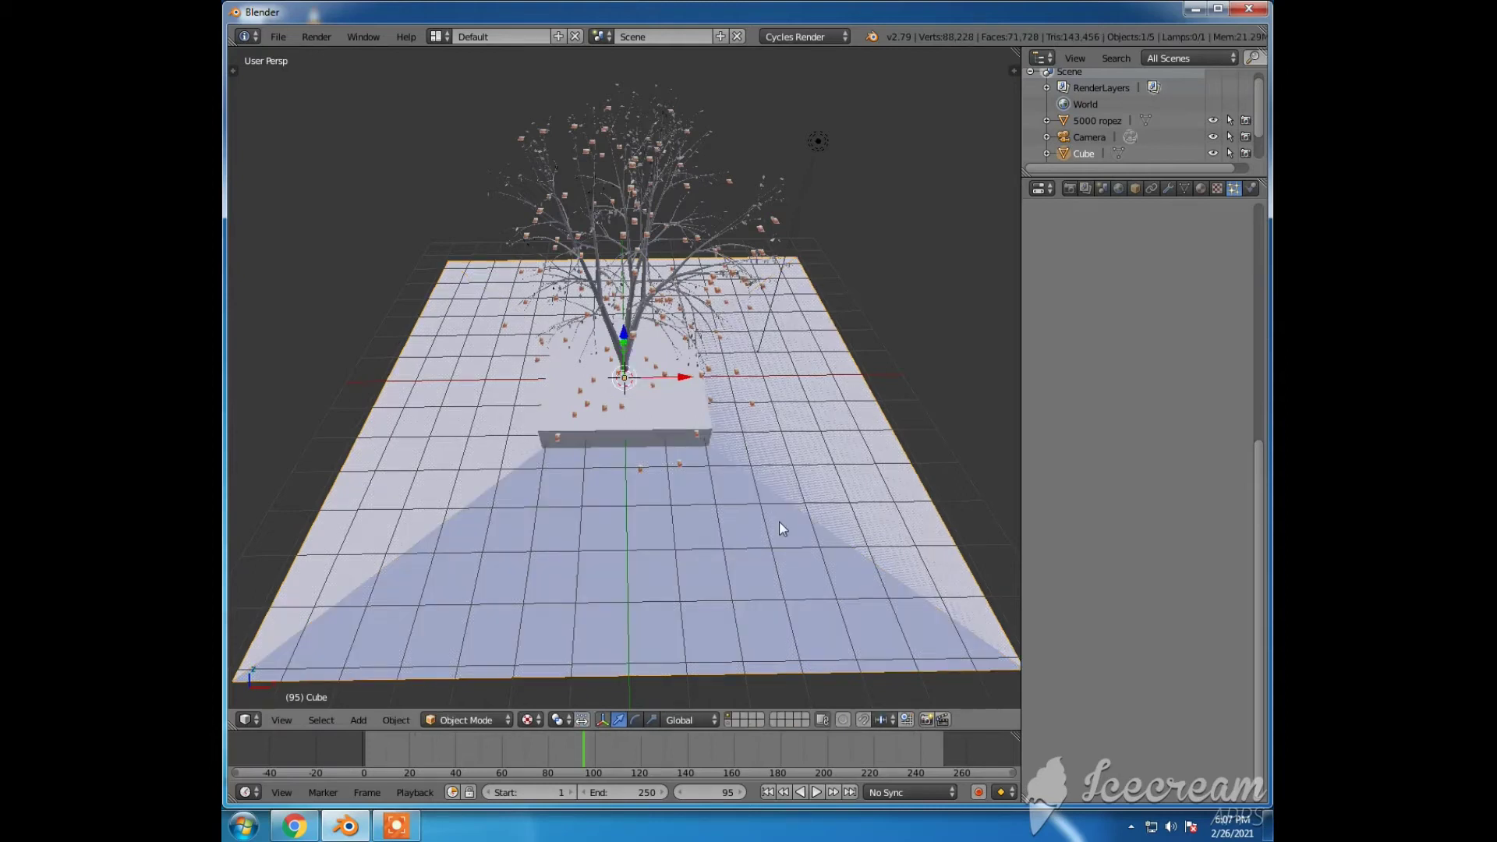
Step: Enable Collision physics on the slab and set its particle stickiness to 5
{"action": "middle_click_drag", "start_coordinate": [792, 493], "coordinate": [787, 492]}
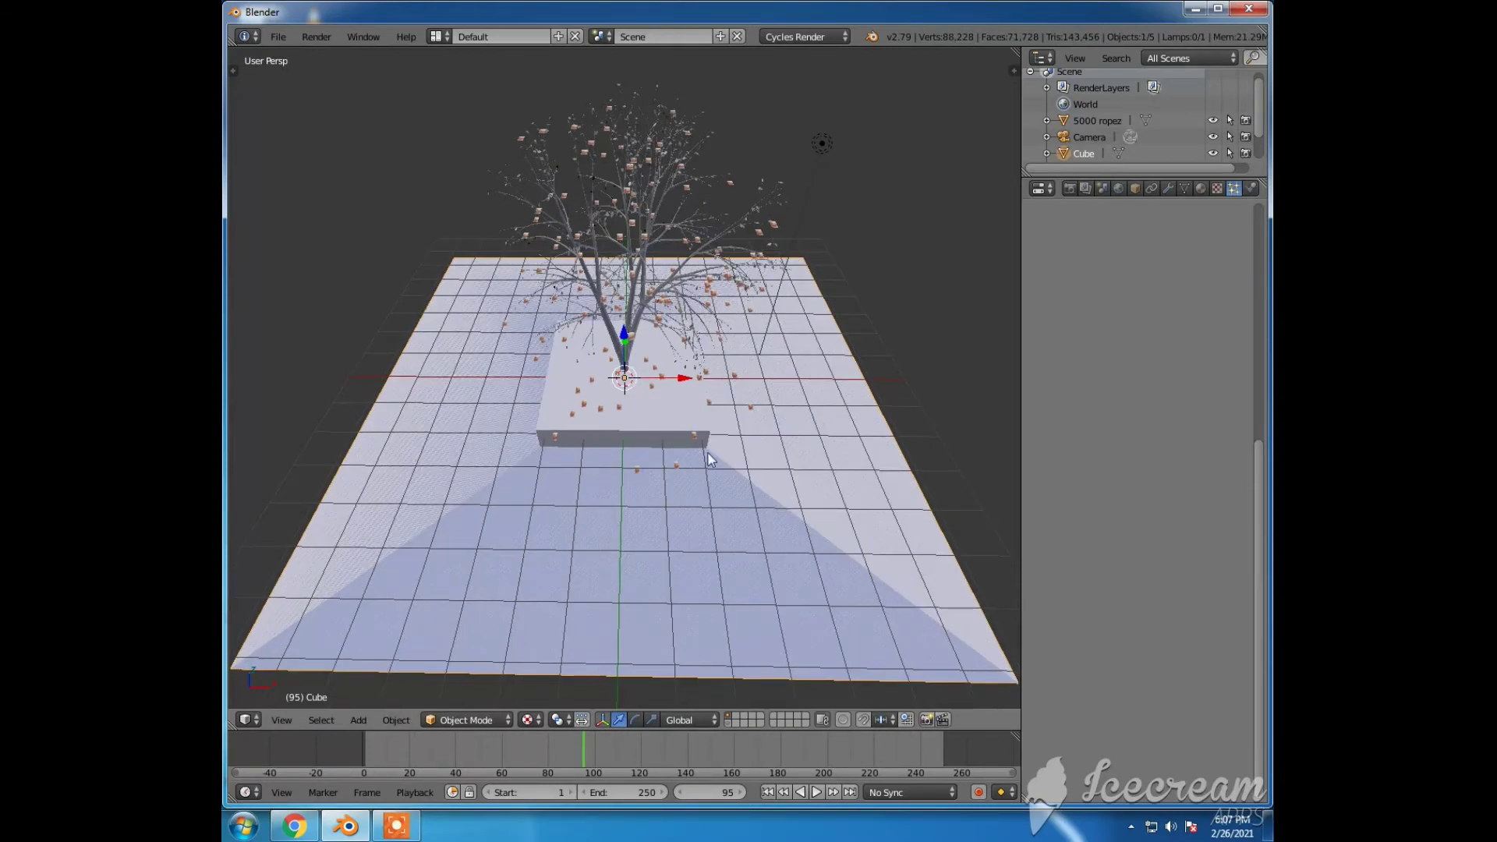
{"action": "left_click", "coordinate": [1251, 189]}
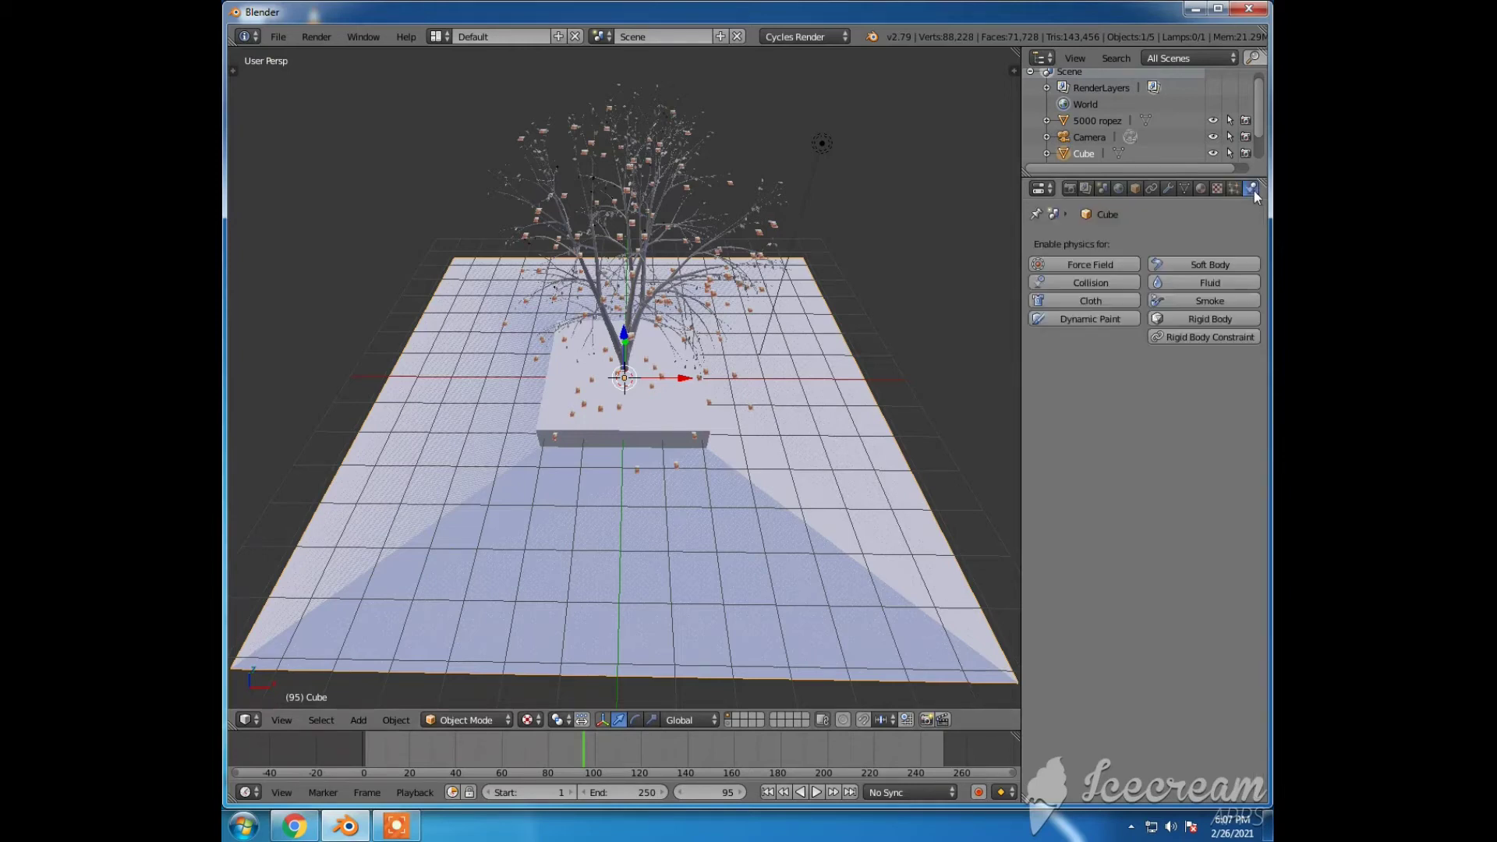
{"action": "left_click", "coordinate": [1087, 284]}
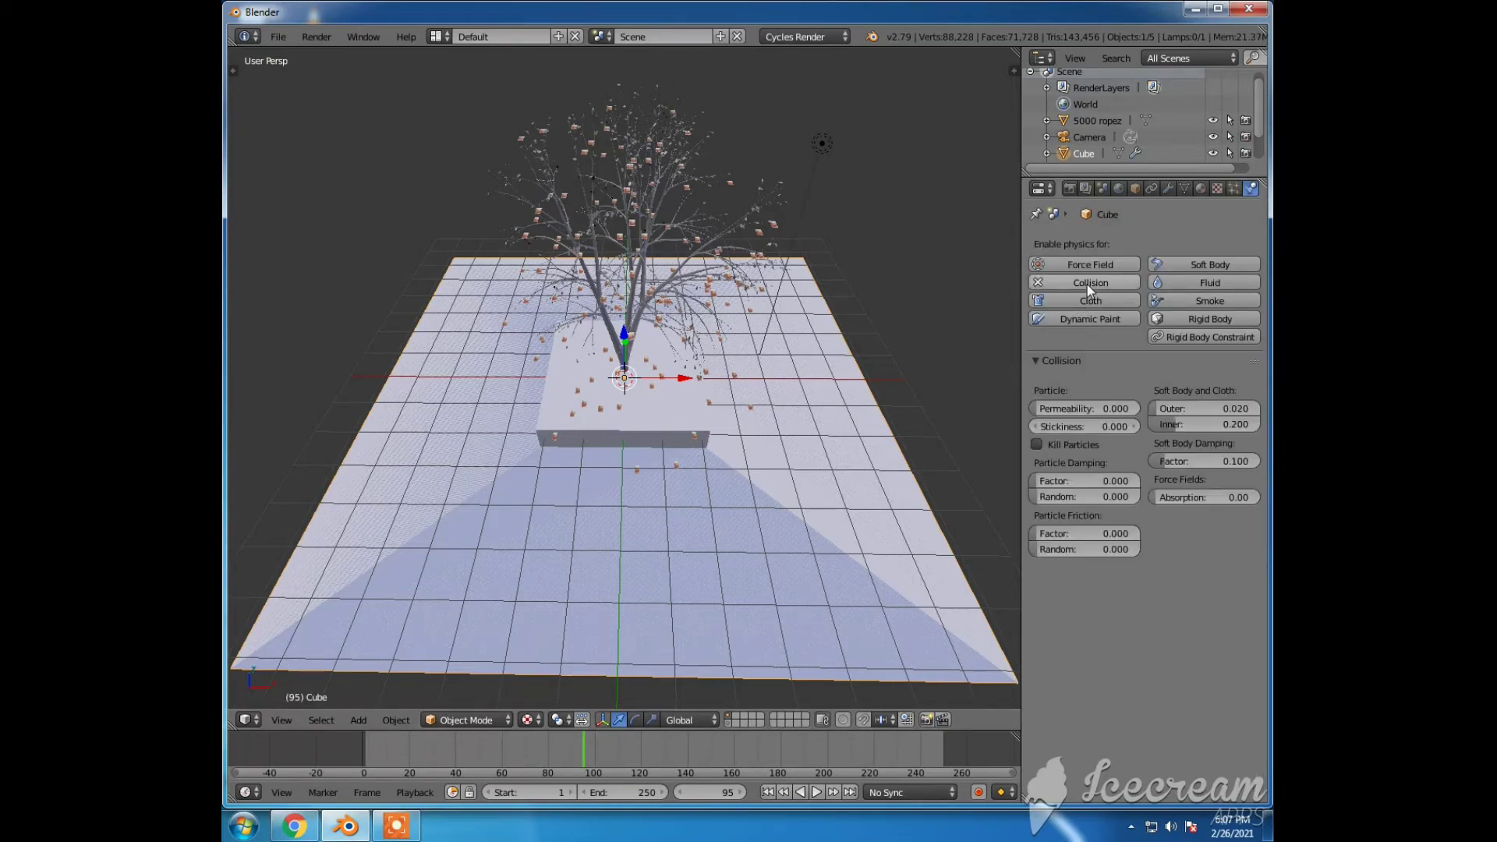
{"action": "left_click", "coordinate": [1079, 426]}
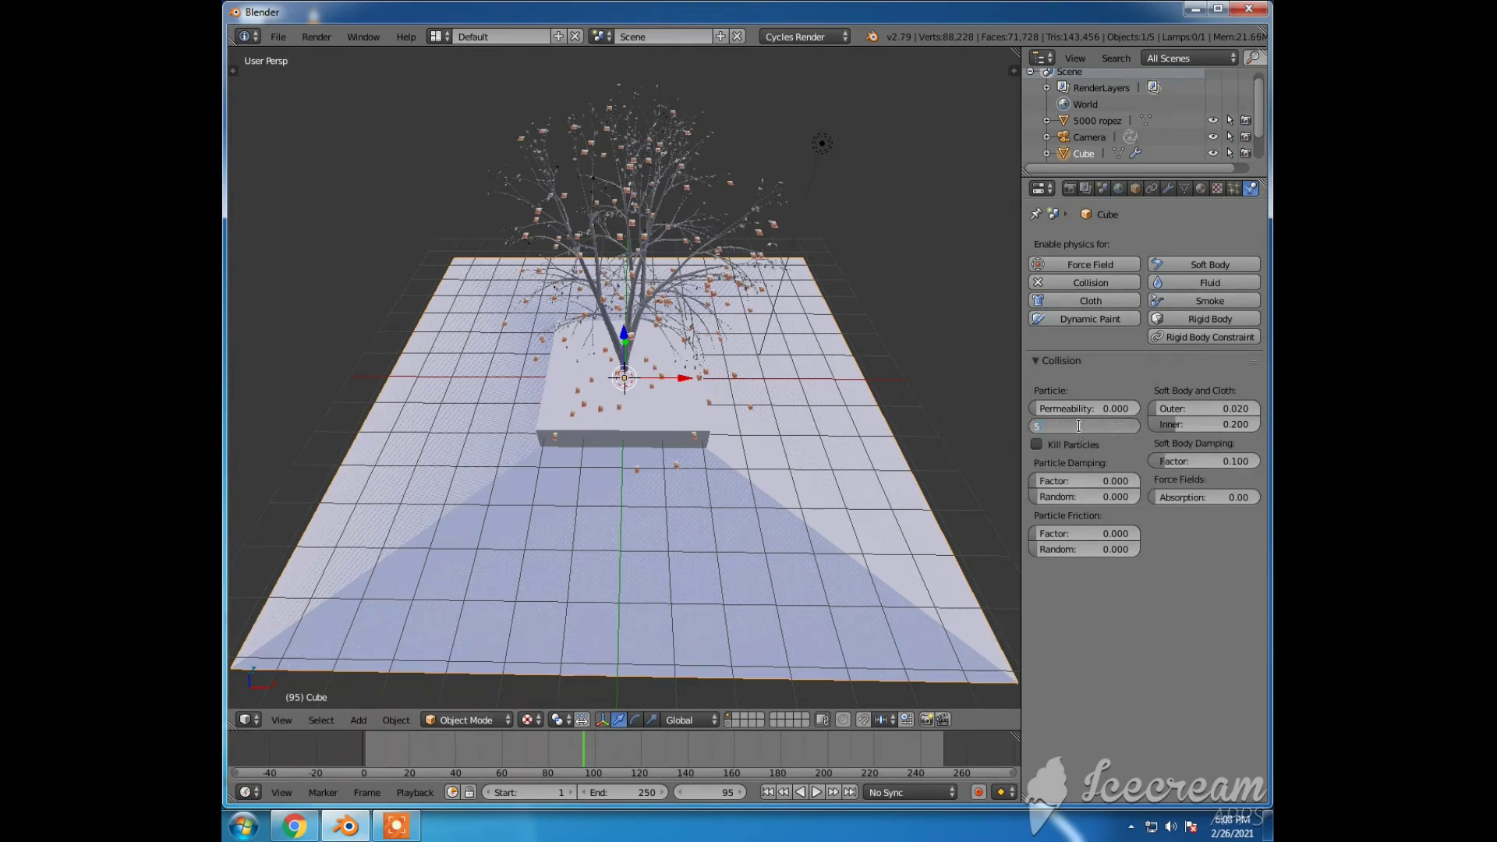
{"action": "type", "text": "5"}
{"action": "key", "text": "Return"}
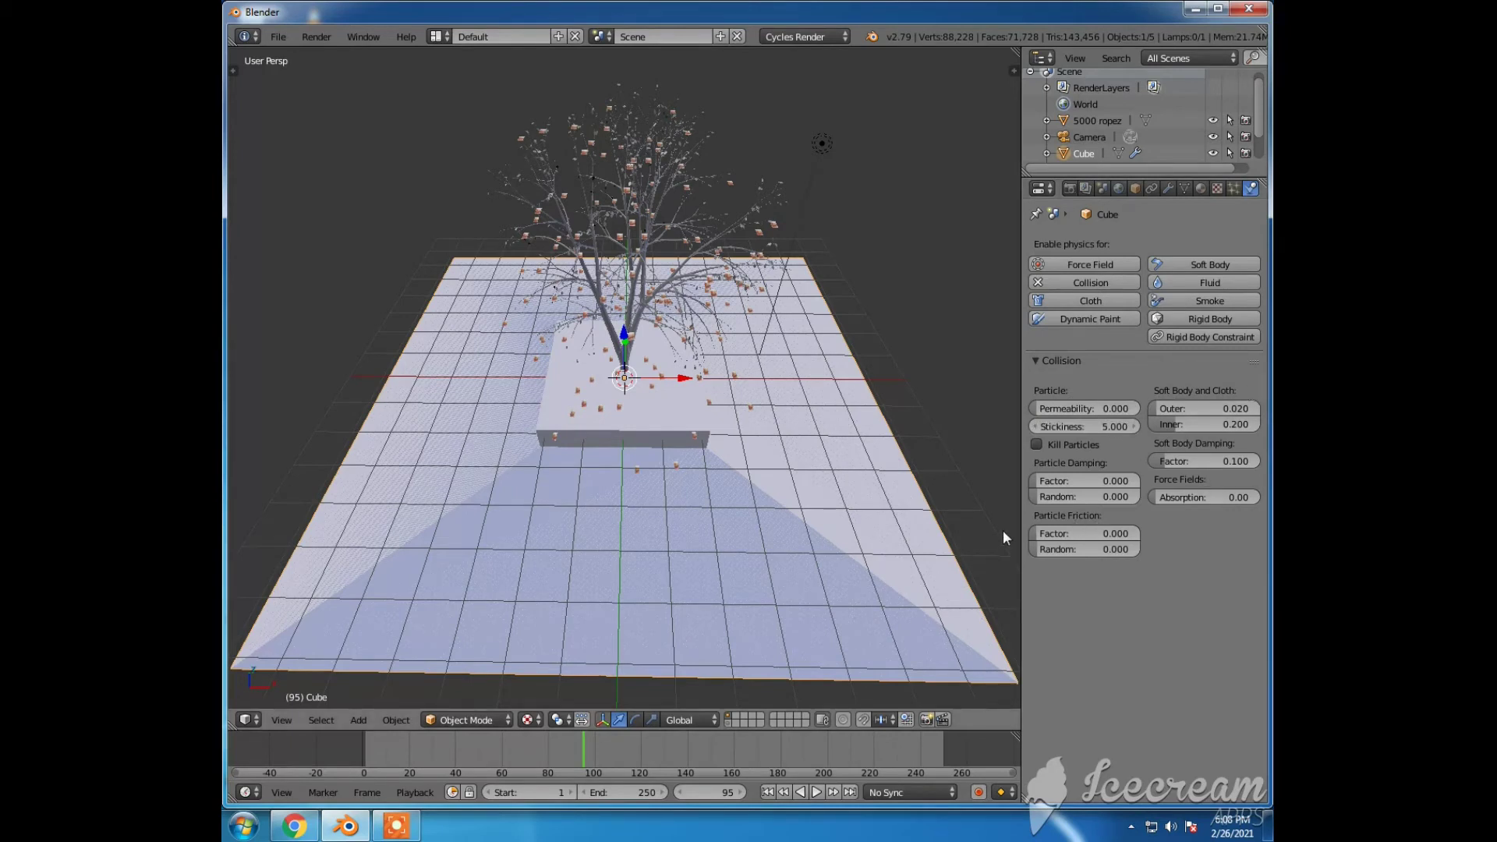
Step: Play the animation, stop it around frame 74 and check how the banknotes land on the slab and ground
{"action": "scroll", "coordinate": [770, 484], "scroll_direction": "up", "scroll_amount": 3}
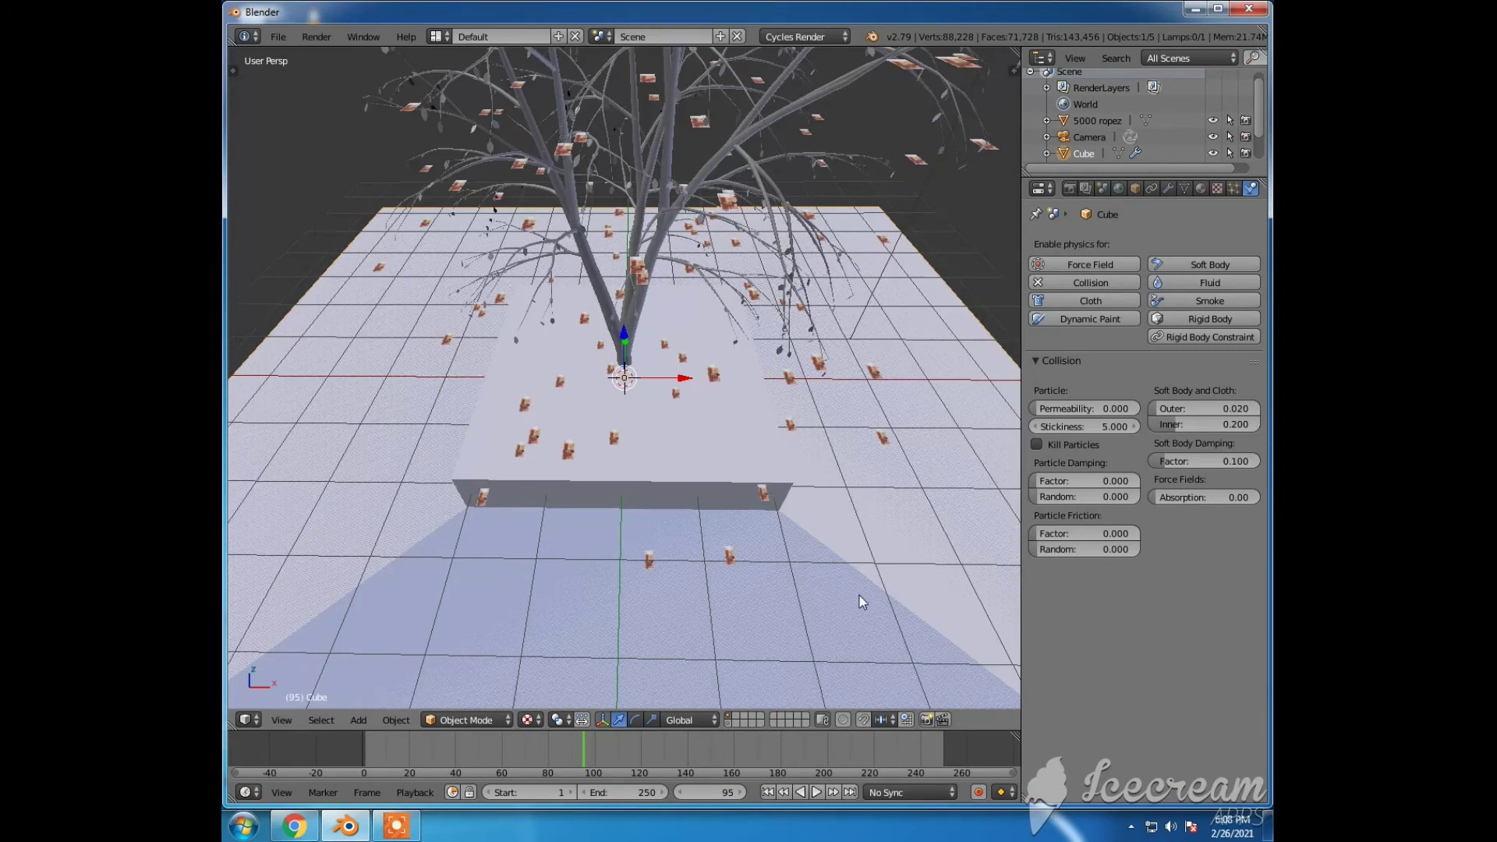
{"action": "left_click", "coordinate": [816, 792]}
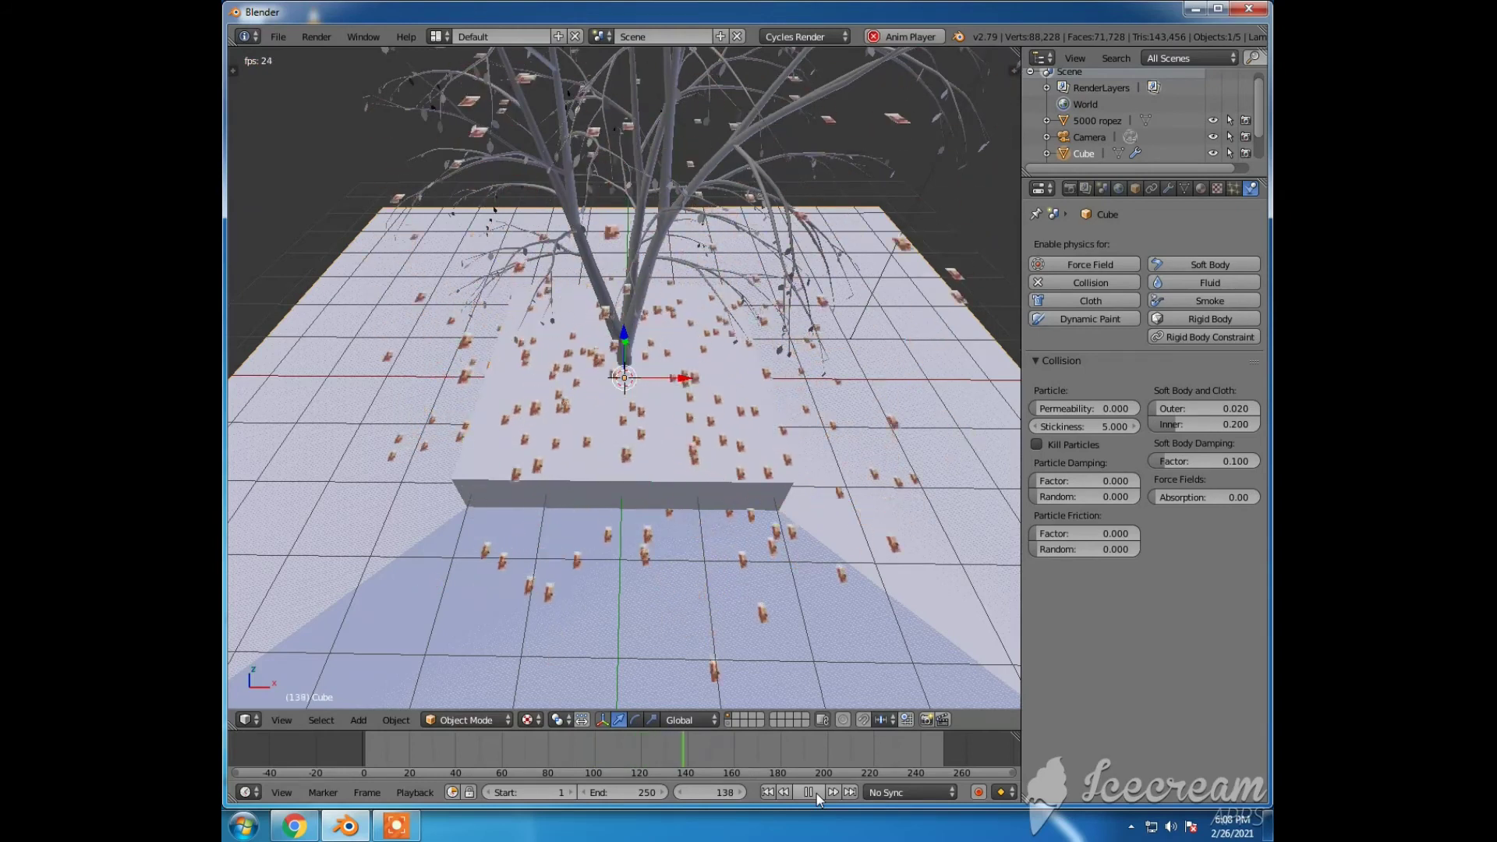
{"action": "scroll", "coordinate": [784, 667], "scroll_direction": "up", "scroll_amount": 4}
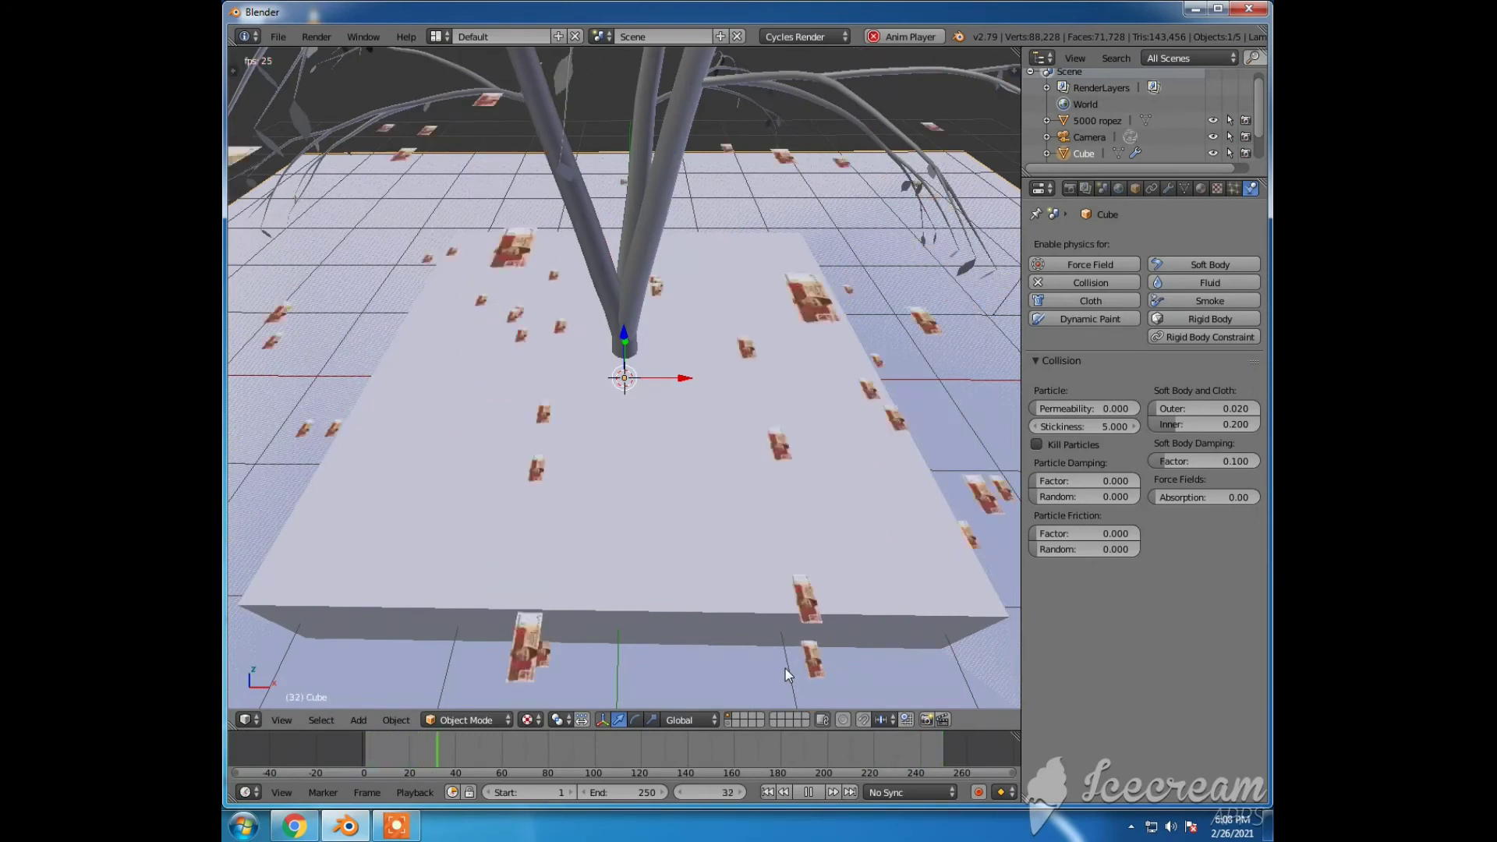
{"action": "left_click", "coordinate": [810, 792]}
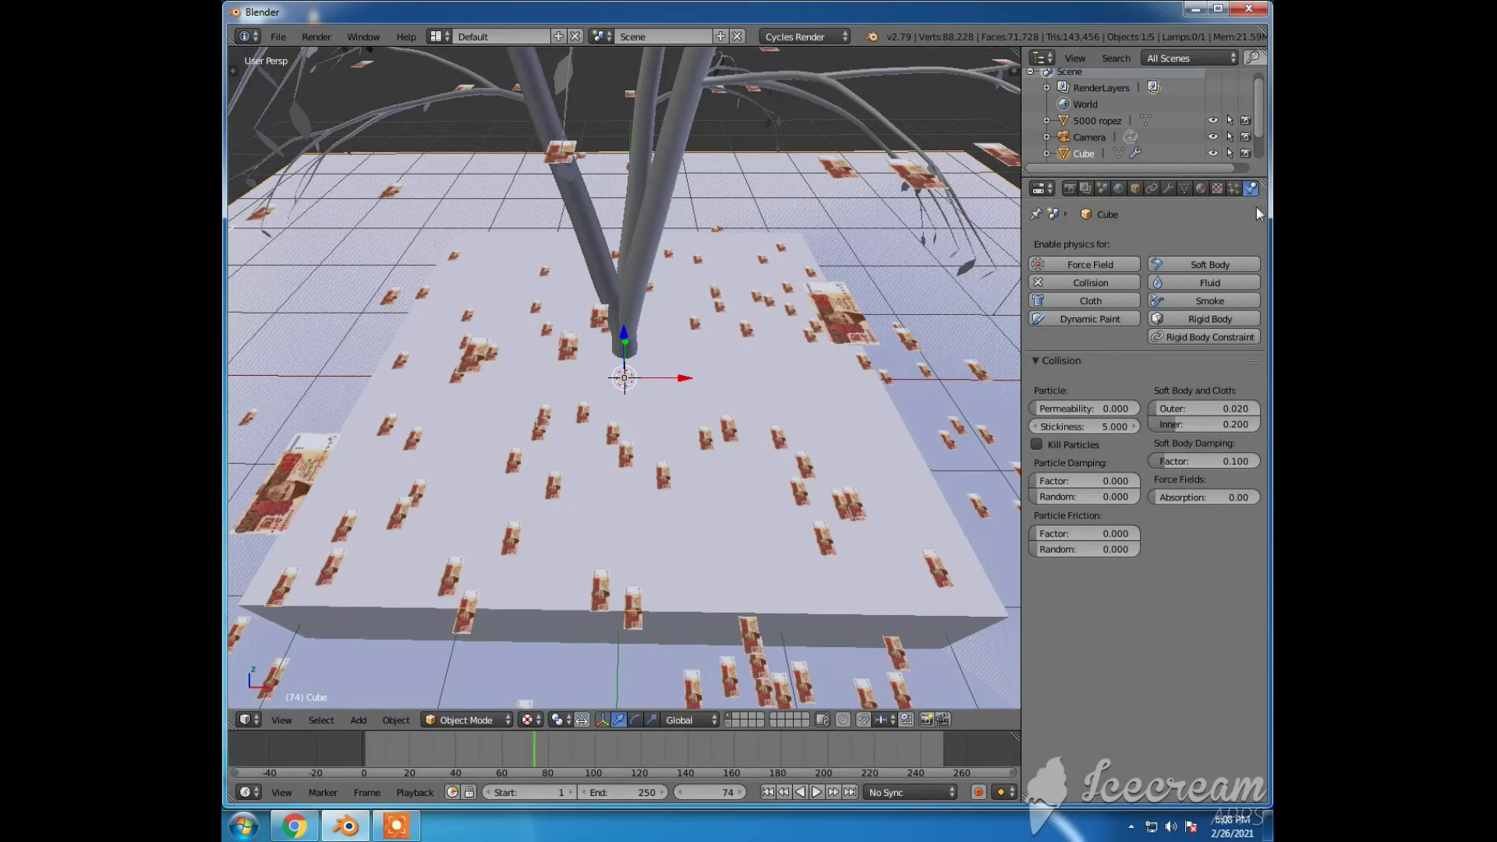
Step: Select the leaves and raise the render size of their banknote particles to 0.100
{"action": "scroll", "coordinate": [777, 221], "scroll_direction": "down", "scroll_amount": 2}
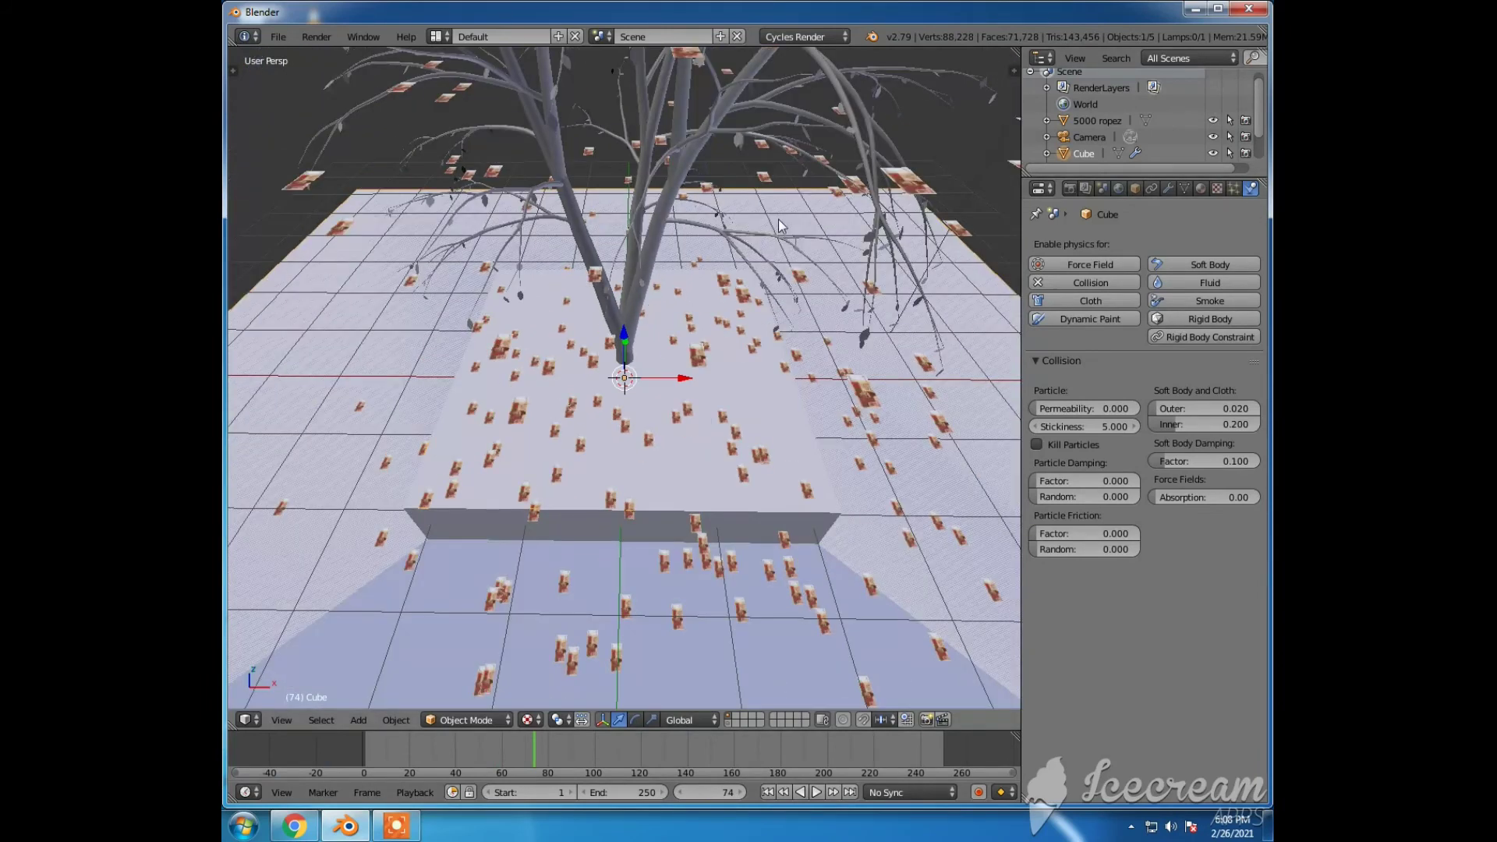
{"action": "scroll", "coordinate": [778, 219], "scroll_direction": "down", "scroll_amount": 2}
{"action": "middle_click_drag", "start_coordinate": [781, 212], "coordinate": [789, 268]}
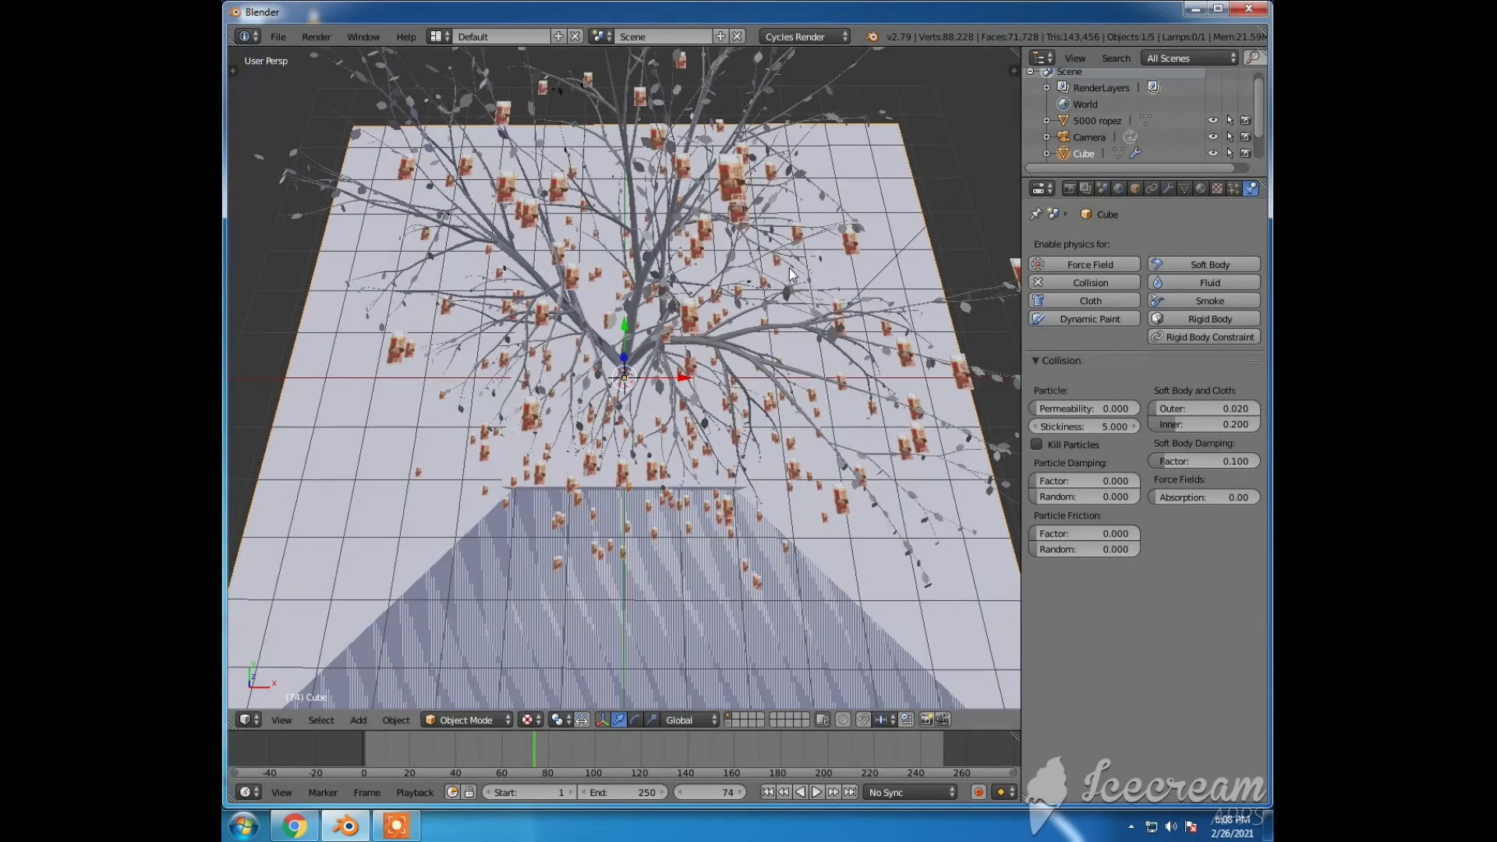
{"action": "right_click", "coordinate": [966, 306]}
{"action": "right_click", "coordinate": [966, 311]}
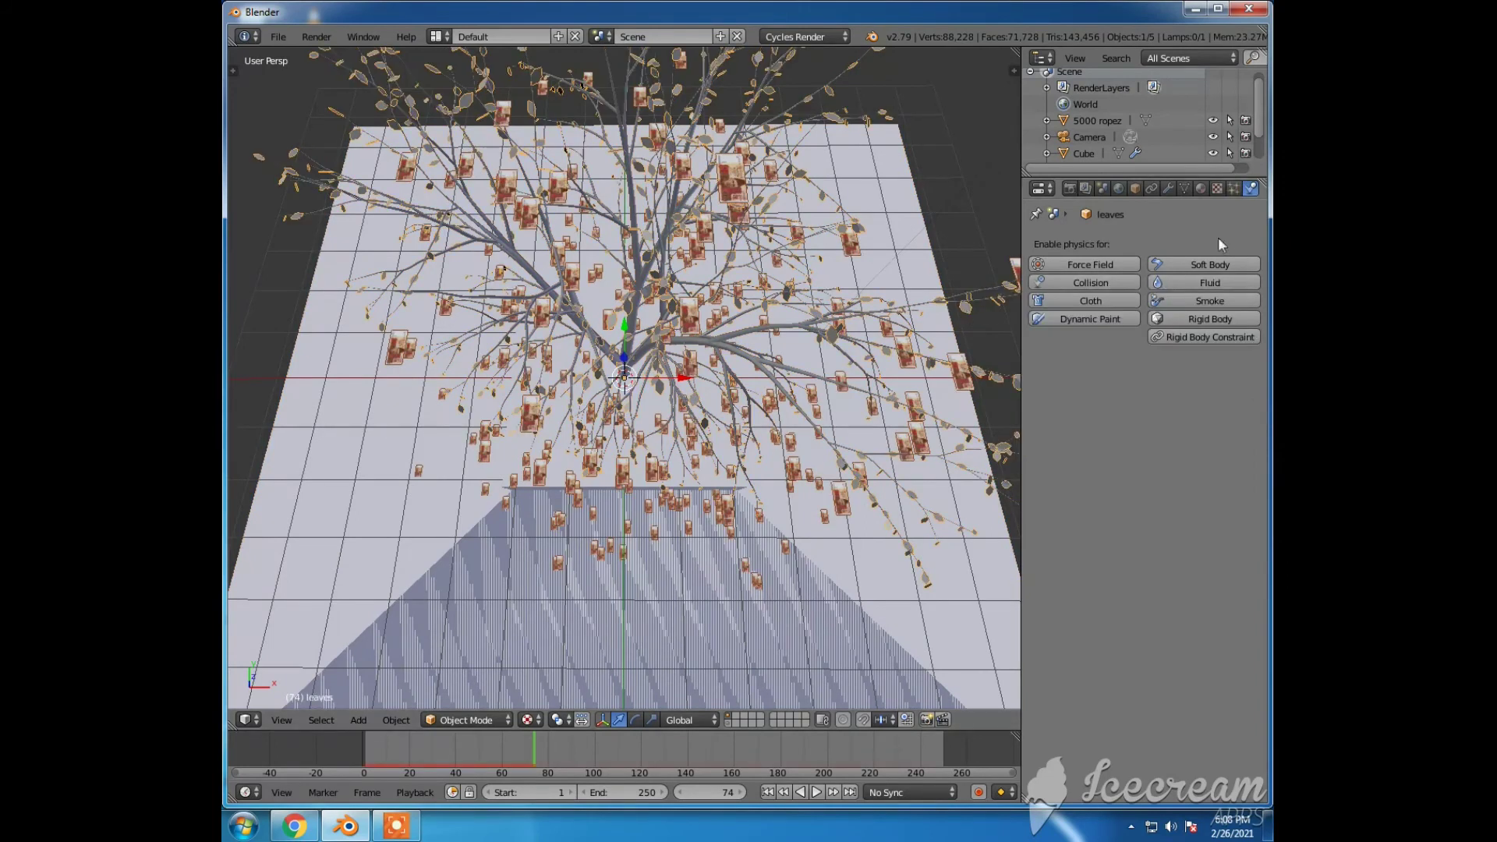
{"action": "left_click", "coordinate": [1235, 188]}
{"action": "scroll", "coordinate": [1129, 514], "scroll_direction": "down", "scroll_amount": 2}
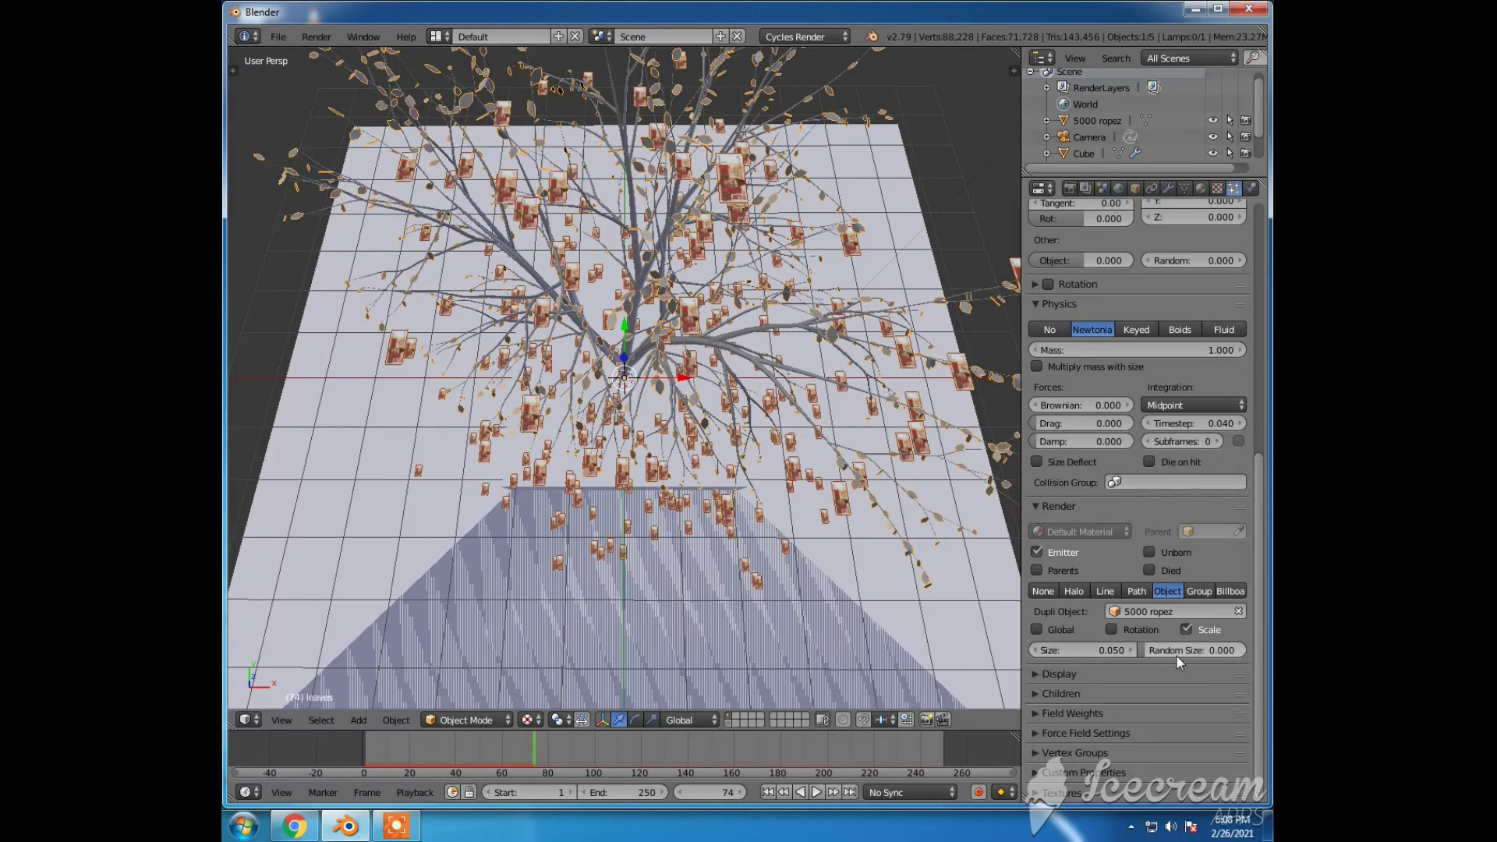
{"action": "left_click", "coordinate": [1132, 651]}
{"action": "left_click", "coordinate": [1132, 650]}
{"action": "left_click", "coordinate": [1132, 650]}
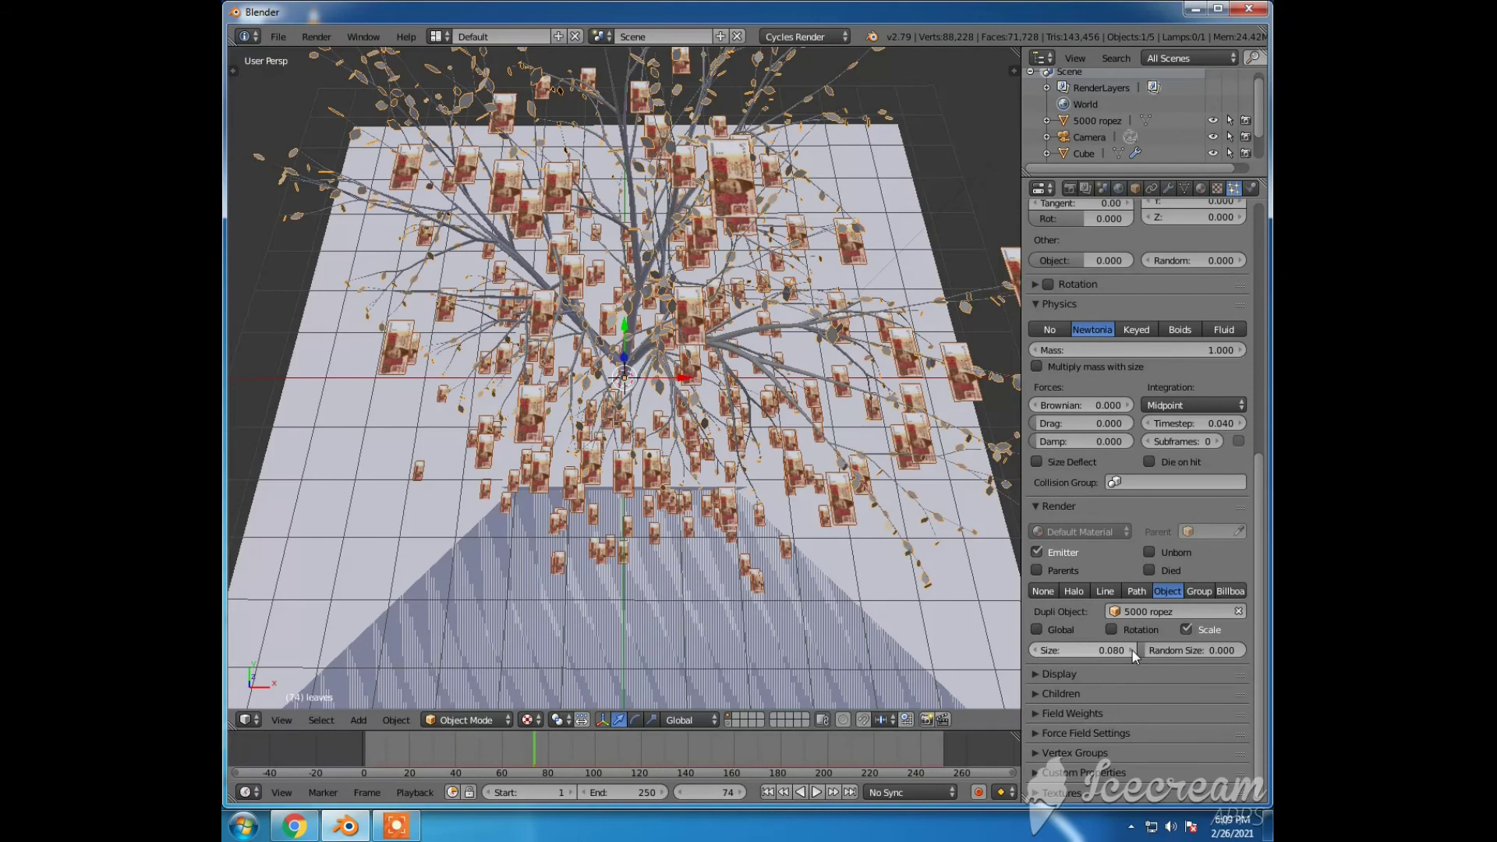
{"action": "left_click", "coordinate": [1132, 650]}
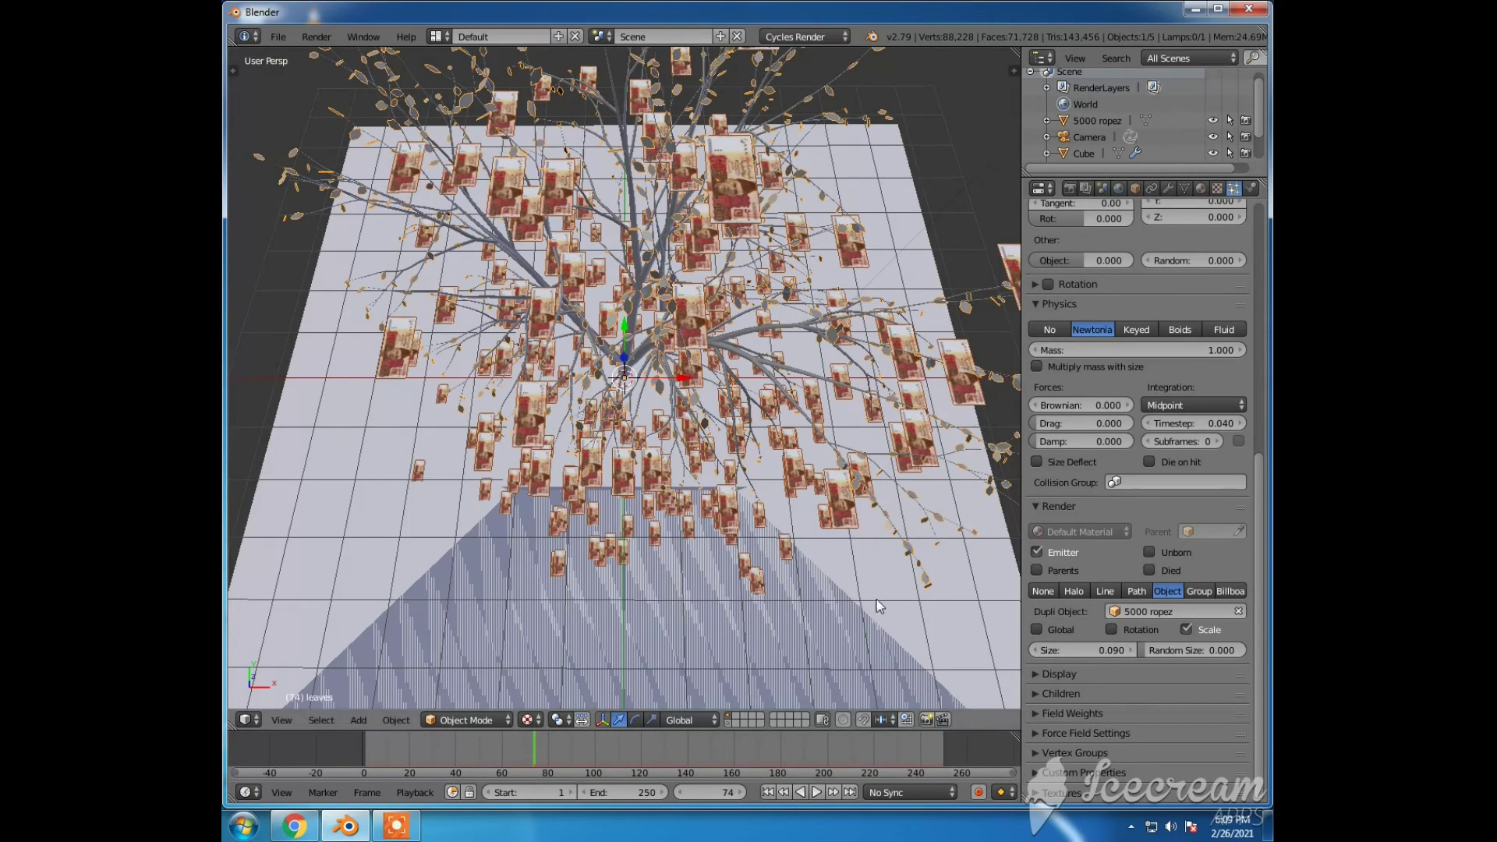
{"action": "middle_click_drag", "start_coordinate": [876, 599], "coordinate": [881, 547]}
{"action": "scroll", "coordinate": [881, 547], "scroll_direction": "up", "scroll_amount": 3}
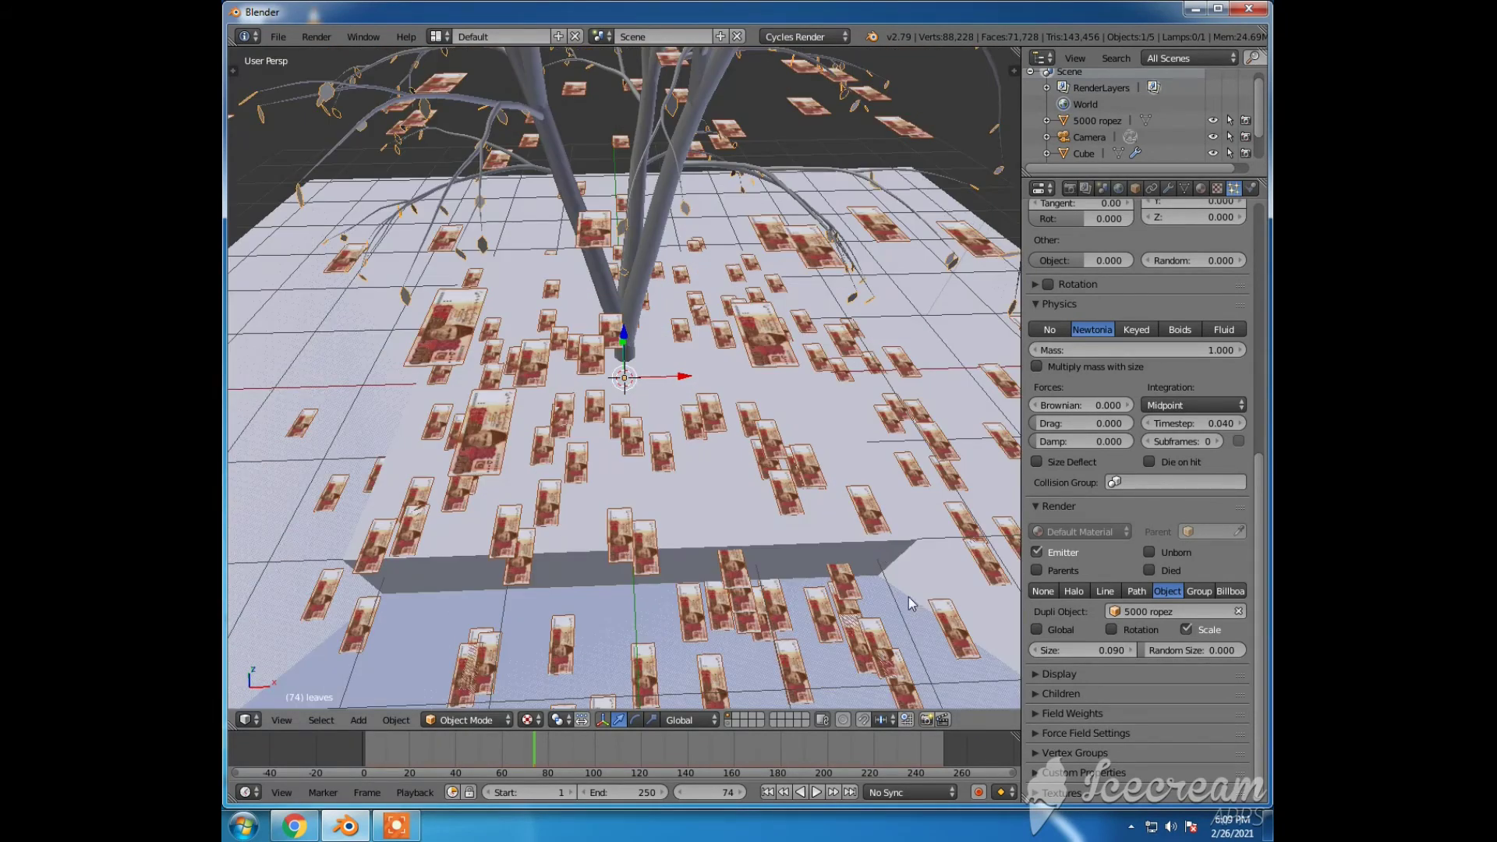
{"action": "left_click", "coordinate": [1132, 650]}
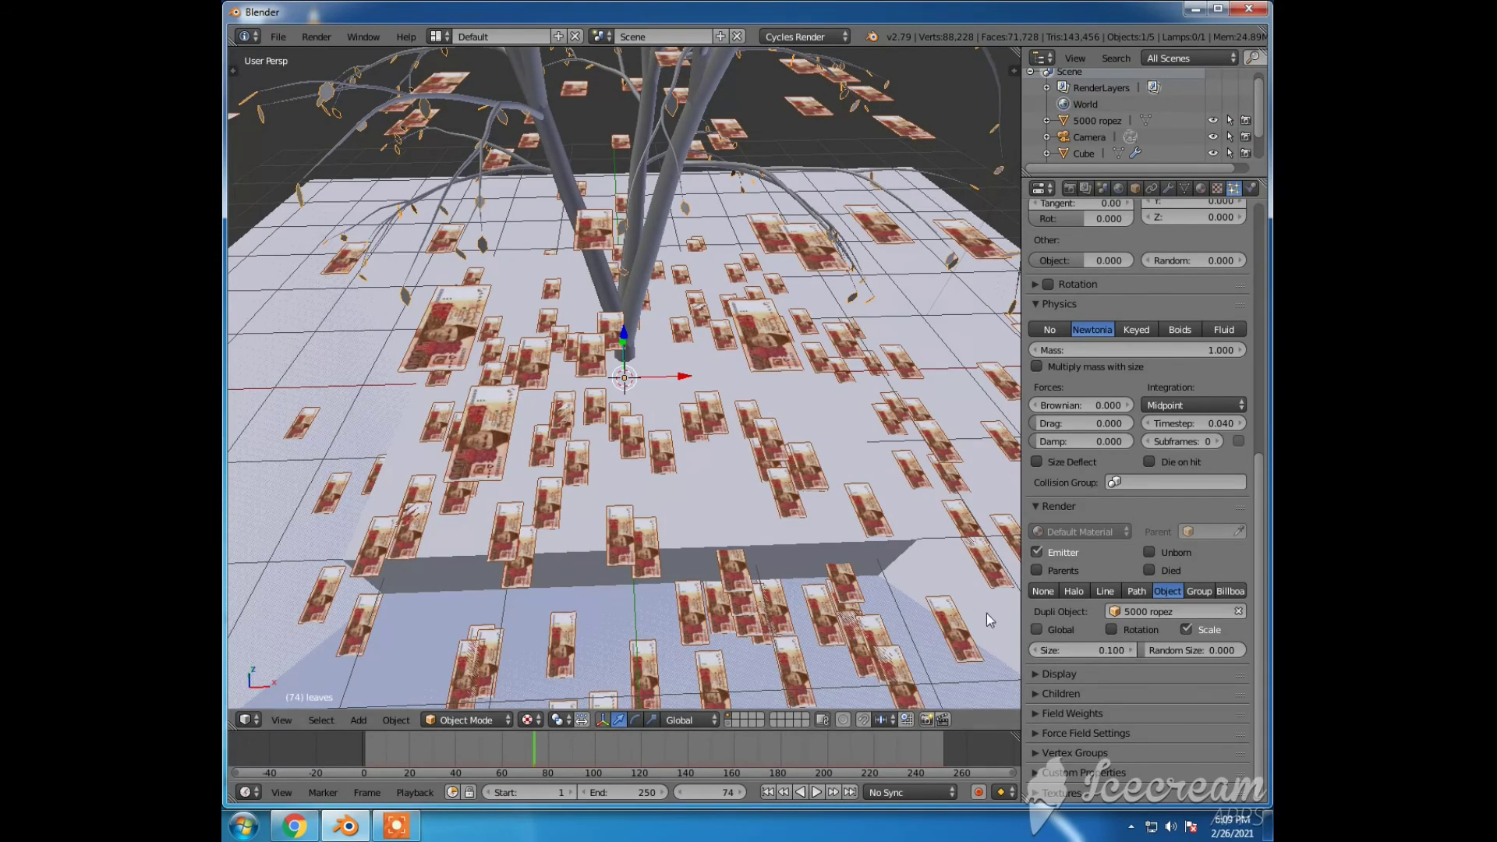
Step: Set the random size of the leaves' banknote particles to 0.089
{"action": "scroll", "coordinate": [868, 602], "scroll_direction": "down", "scroll_amount": 4}
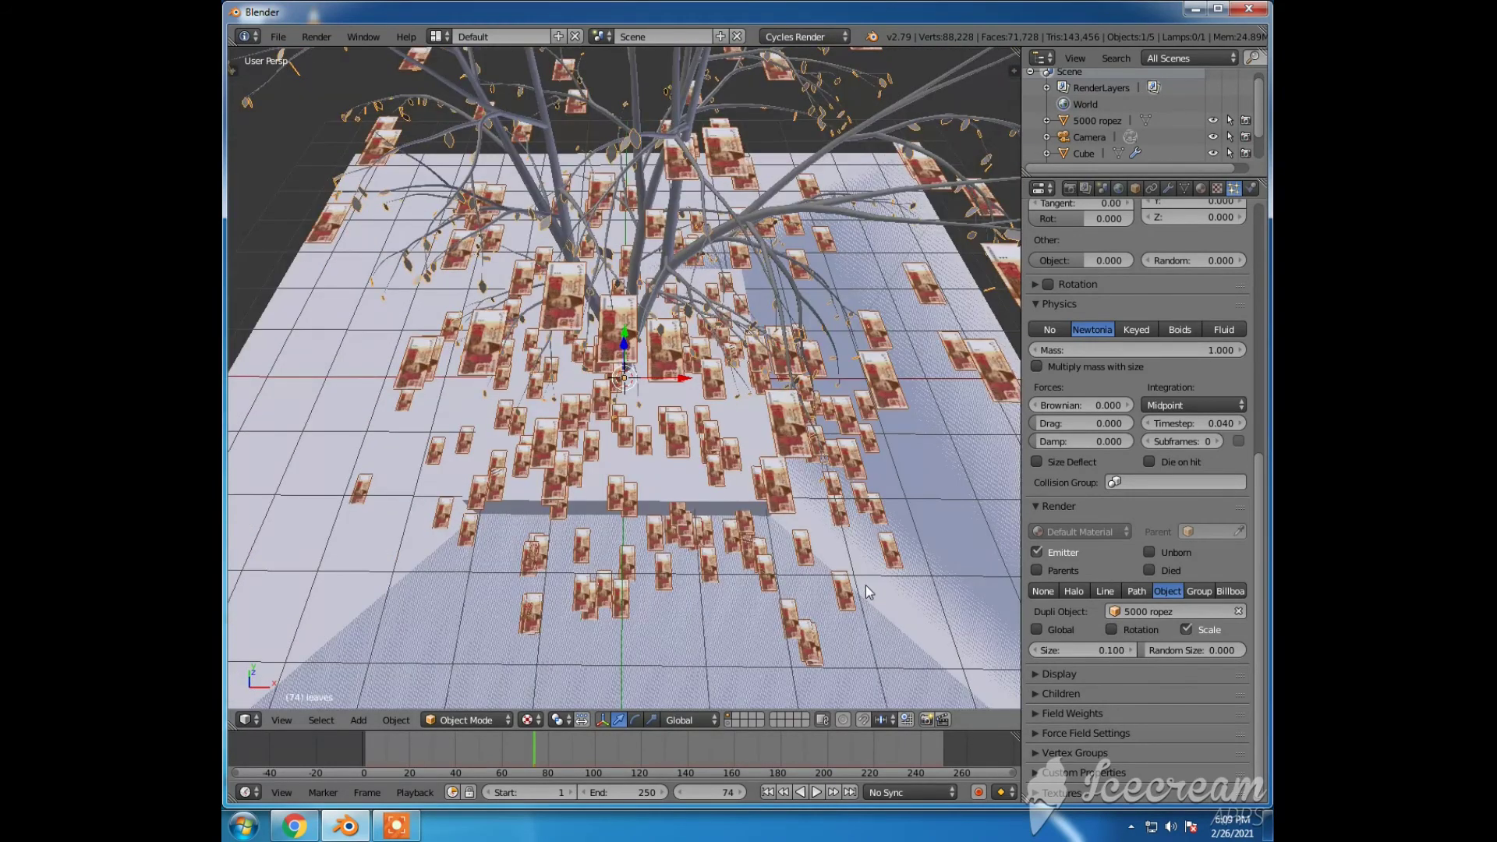
{"action": "left_click", "coordinate": [1238, 653]}
{"action": "type", "text": "0.089"}
{"action": "key", "text": "Return"}
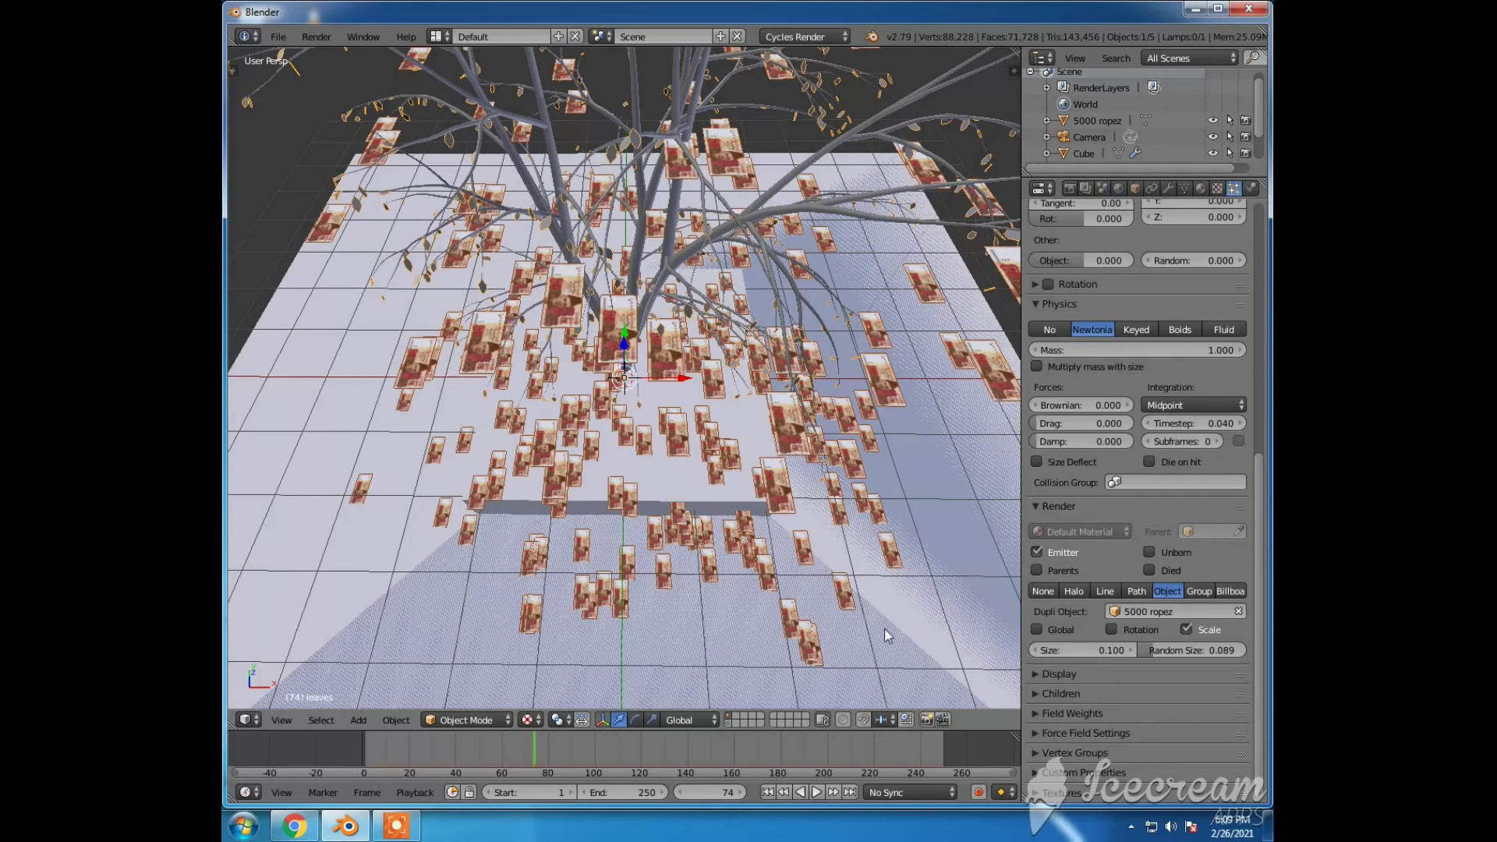
Step: Play the animation and examine the enlarged banknotes falling onto the slab and ground from near and far
{"action": "left_click", "coordinate": [816, 793]}
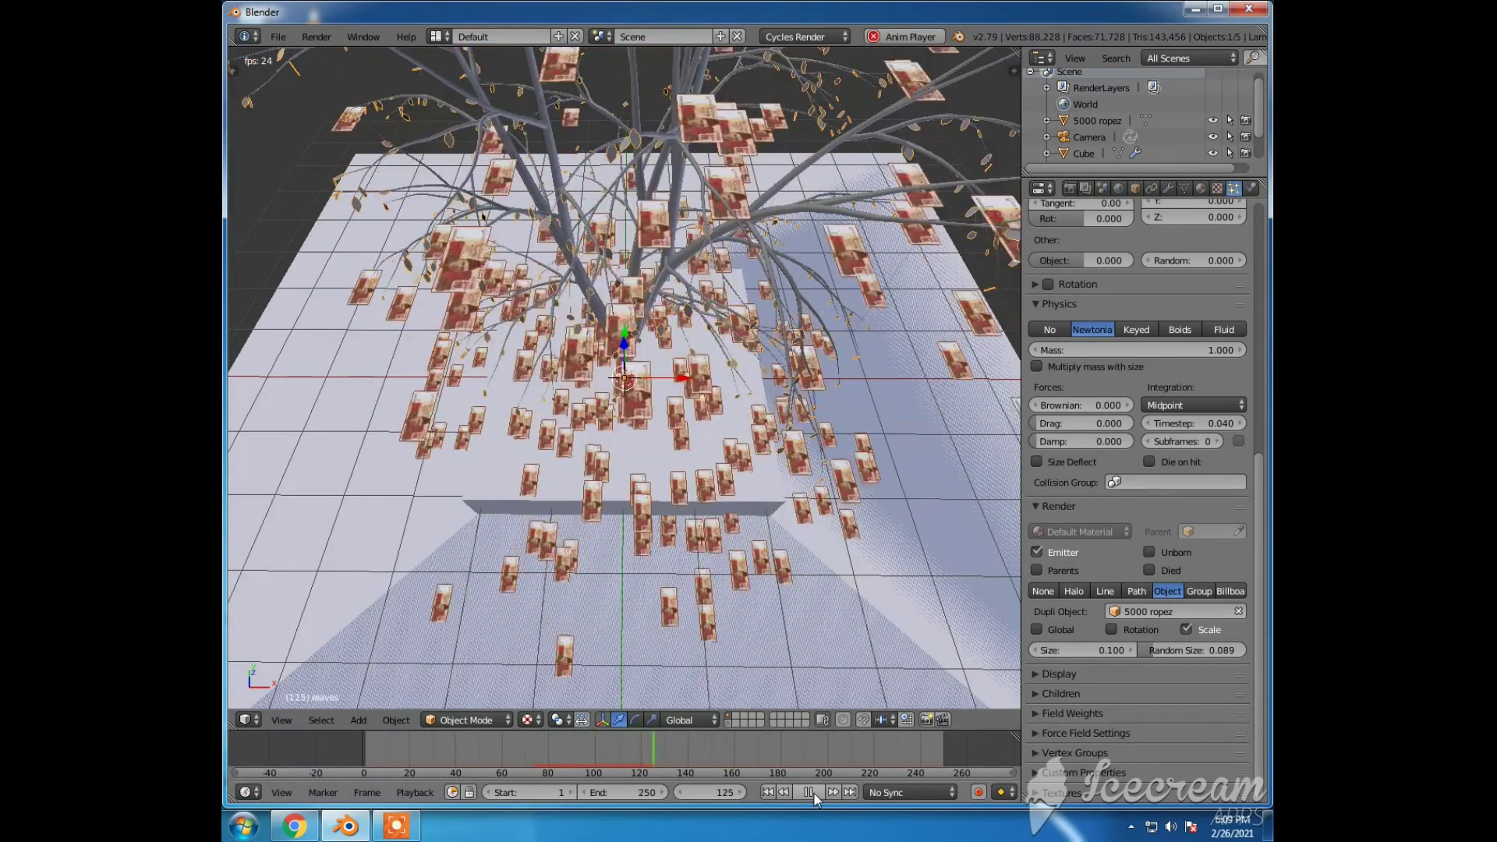
{"action": "middle_click_drag", "start_coordinate": [805, 661], "coordinate": [799, 612]}
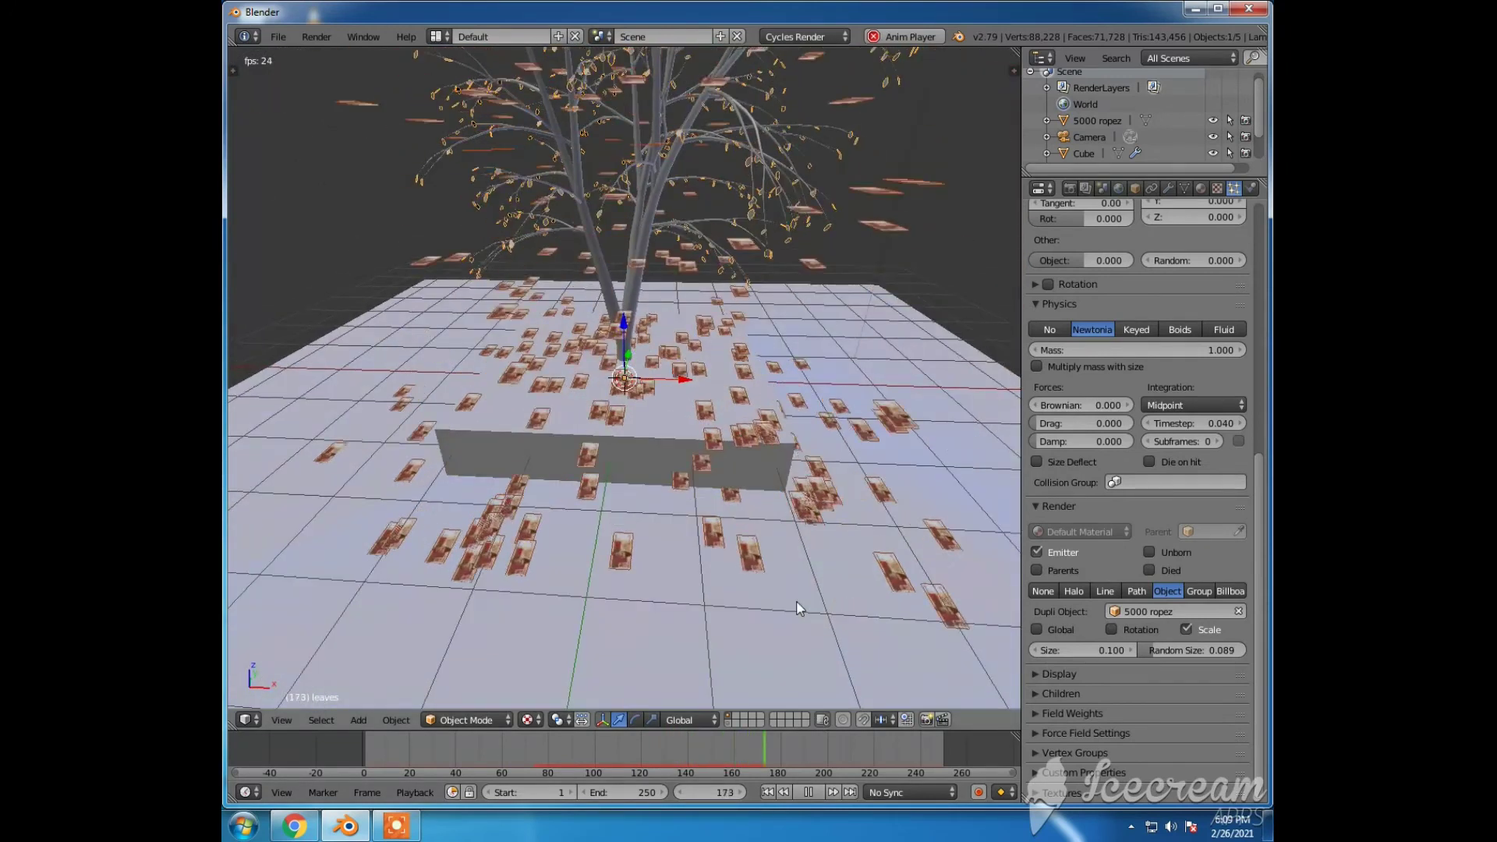
{"action": "scroll", "coordinate": [802, 610], "scroll_direction": "up", "scroll_amount": 3}
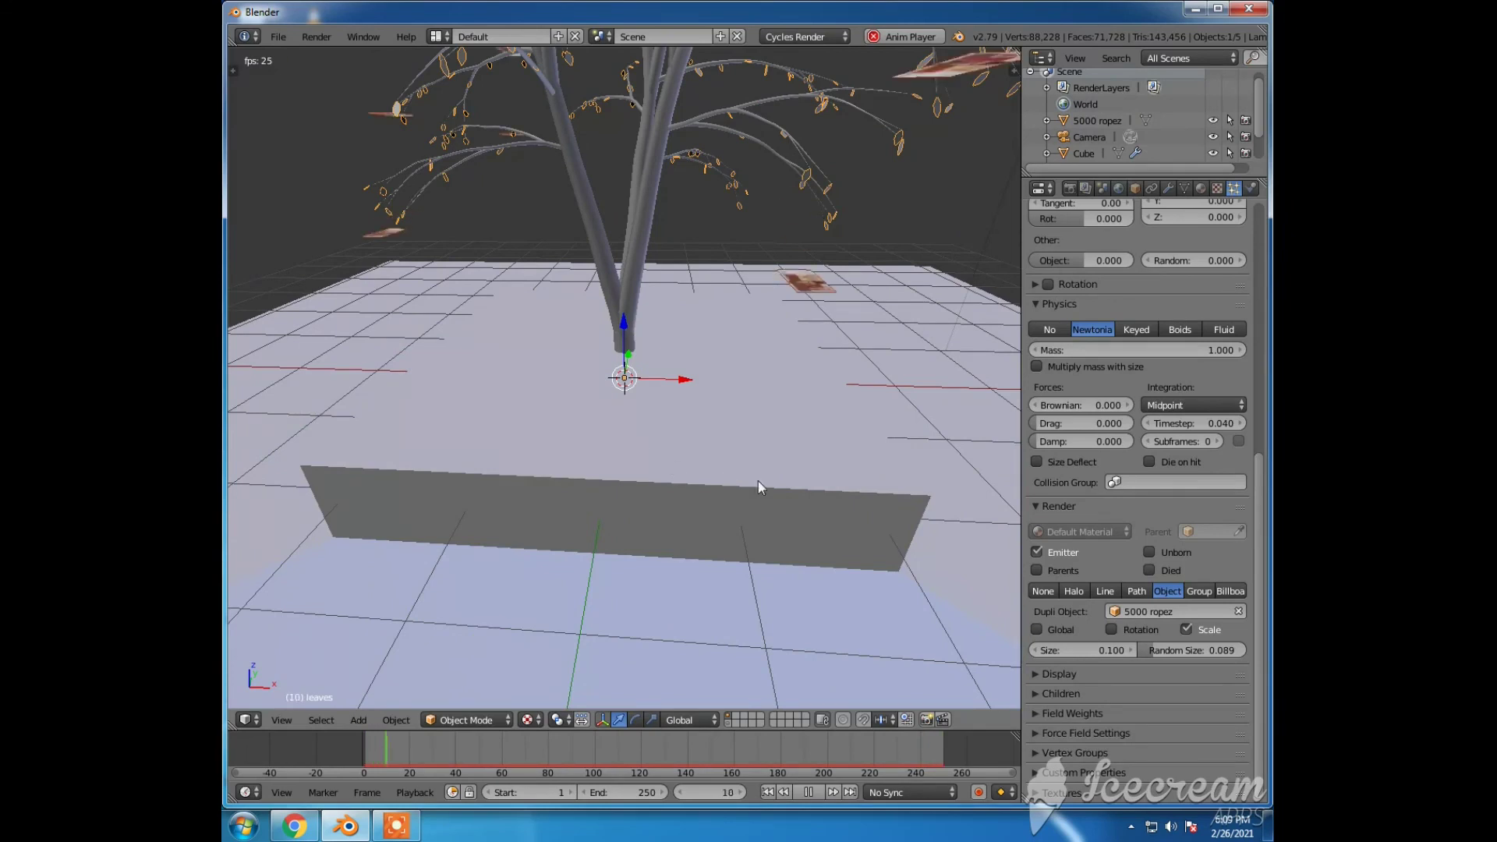
{"action": "scroll", "coordinate": [761, 482], "scroll_direction": "down", "scroll_amount": 4}
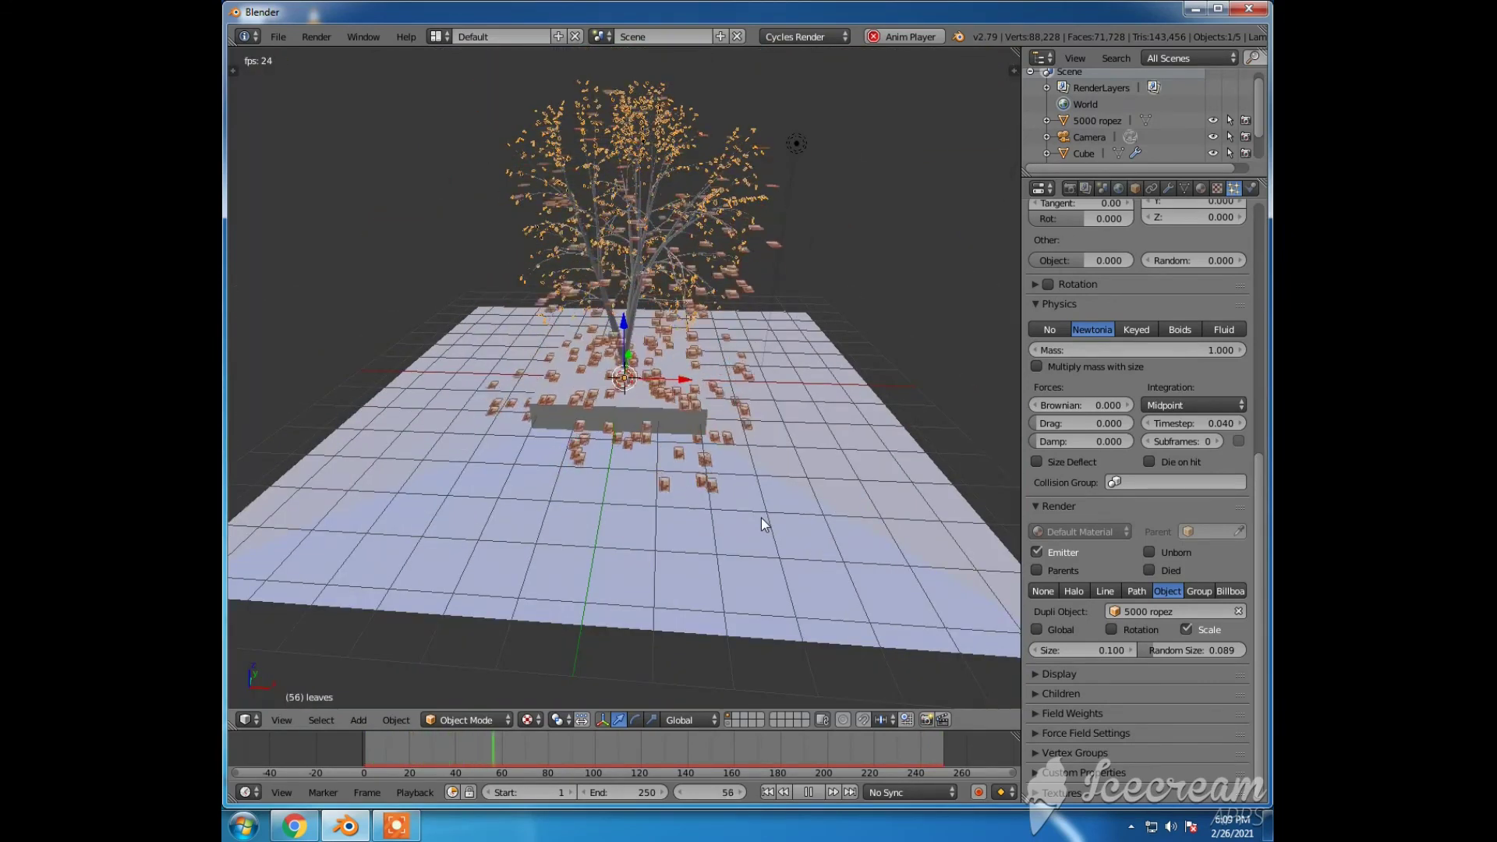
{"action": "scroll", "coordinate": [761, 517], "scroll_direction": "up", "scroll_amount": 3}
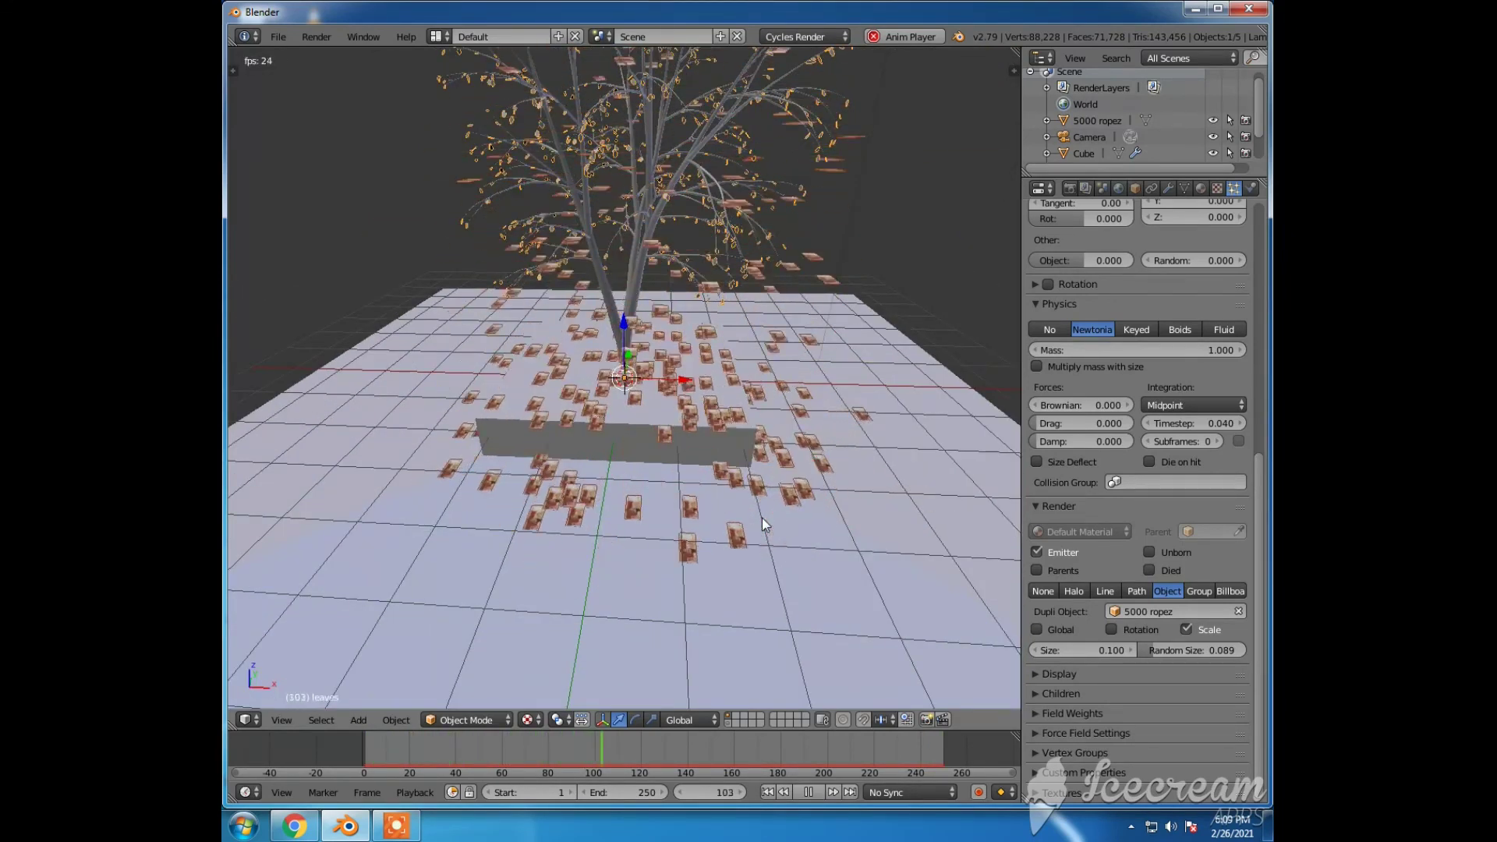